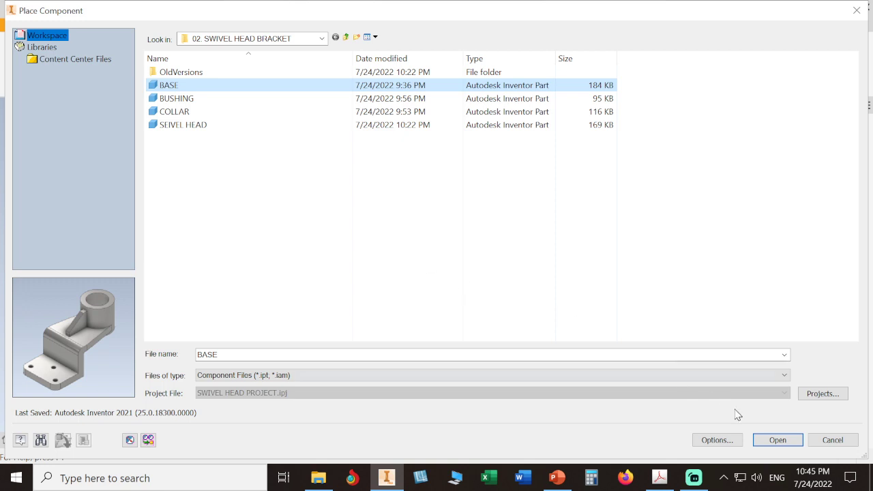
# - Place one instance of the BASE part grounded at the assembly origin
pyautogui.click(778, 440)
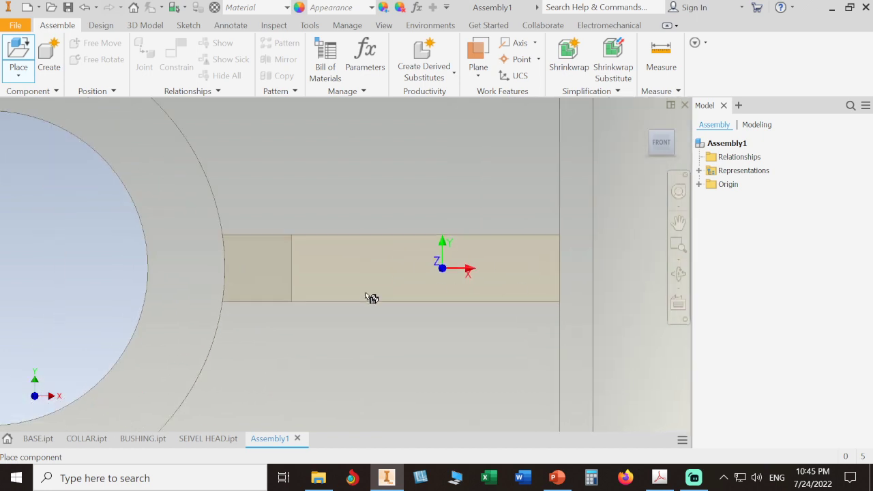
pyautogui.rightClick(360, 270)
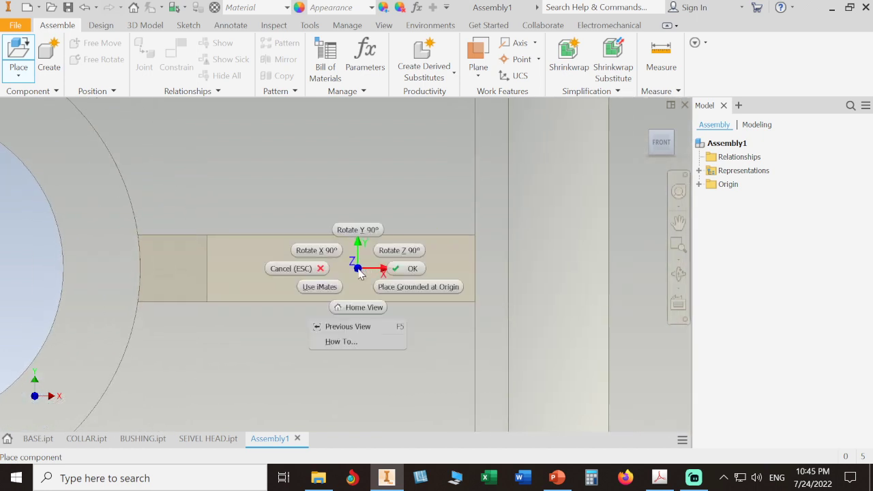
pyautogui.click(413, 289)
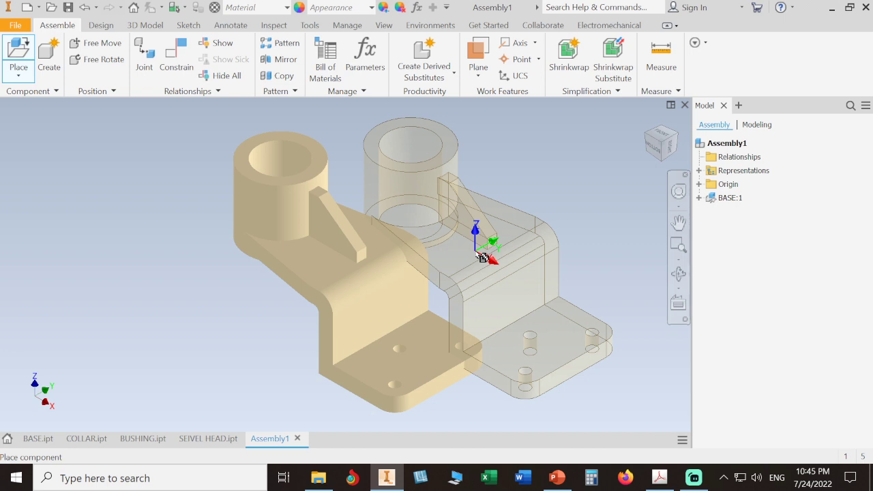
pyautogui.press('Escape')
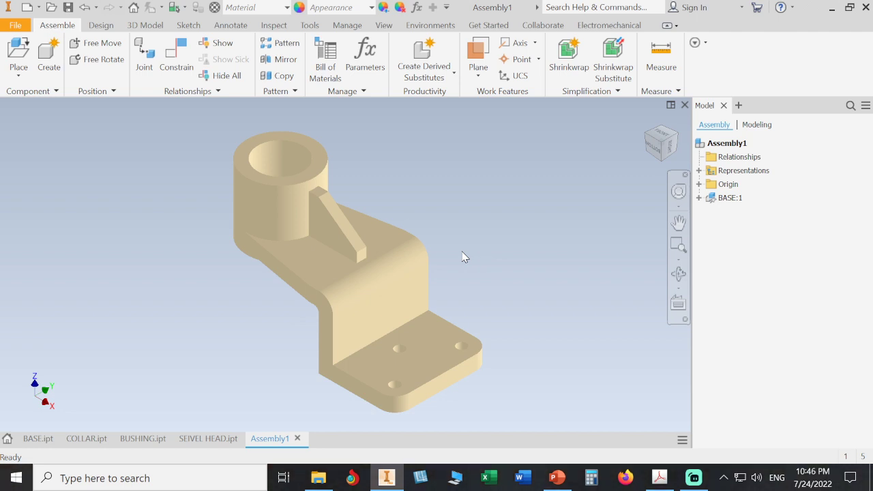
# - Turn the base to an upright isometric view with the plate toward the viewer and set it as home, fit to view
pyautogui.click(676, 137)
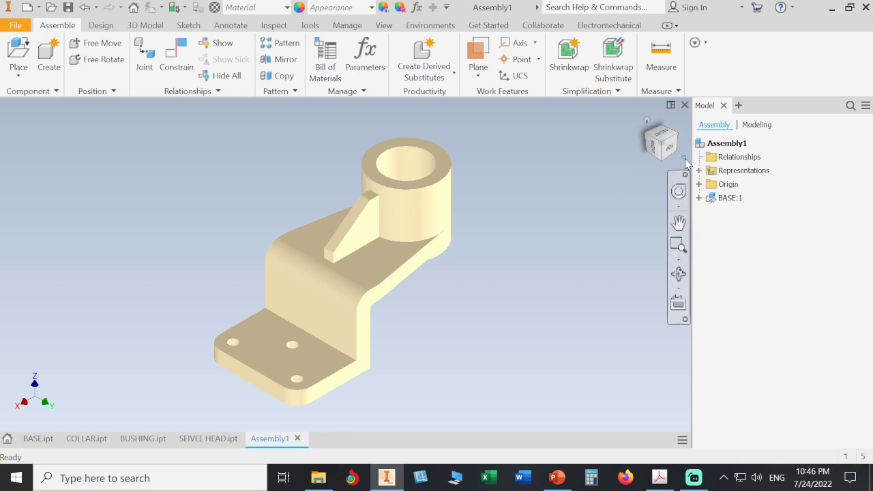
pyautogui.click(685, 159)
pyautogui.moveTo(731, 237)
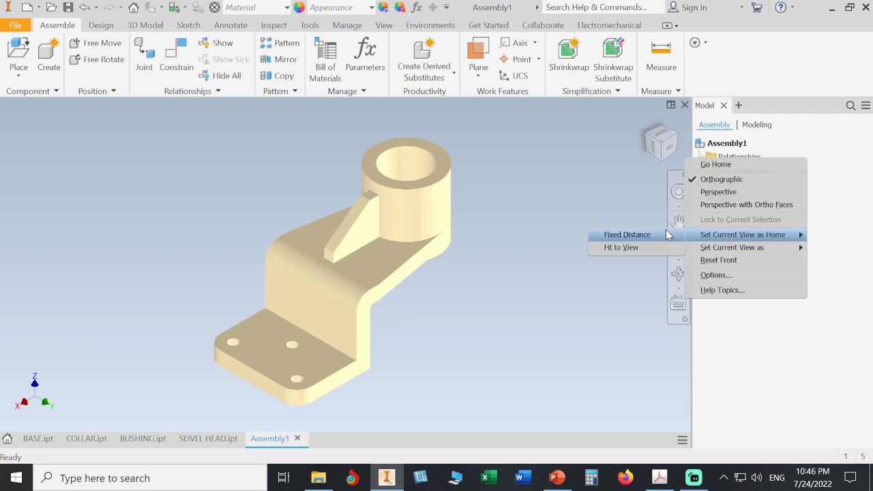
pyautogui.click(643, 249)
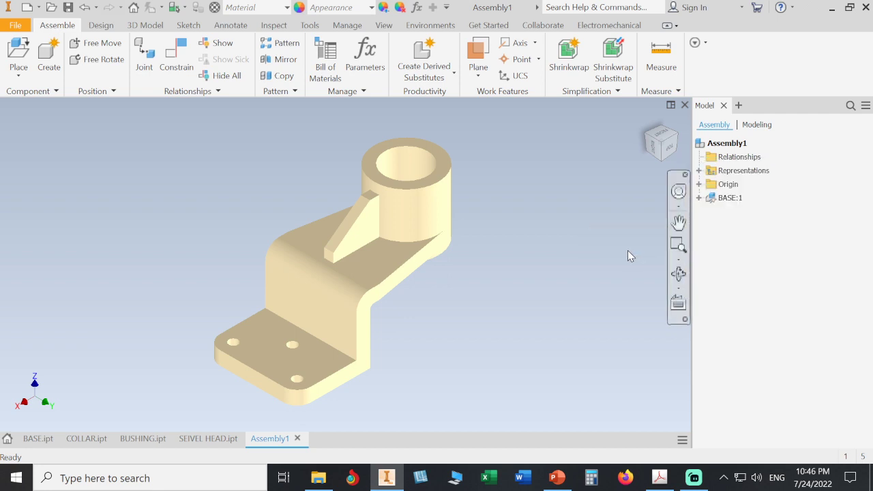
# - Orient to the base's stepped side profile, define that view as Front, and return to the home view
pyautogui.click(667, 153)
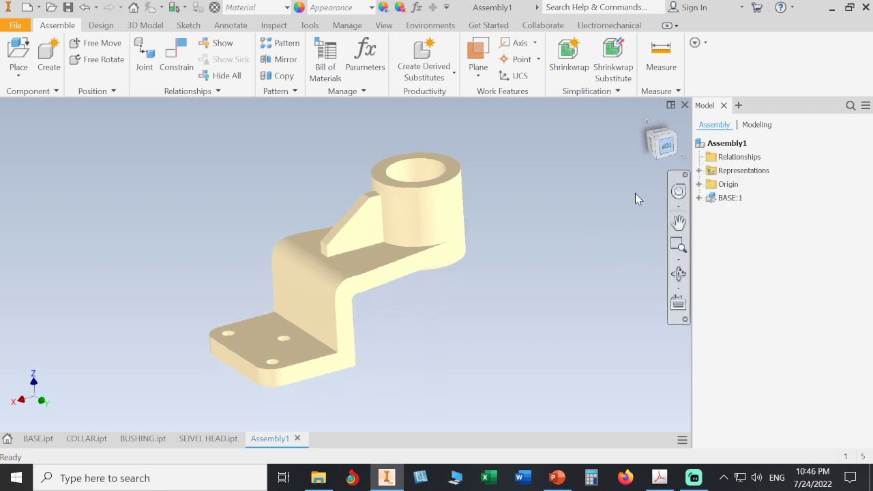
pyautogui.click(685, 162)
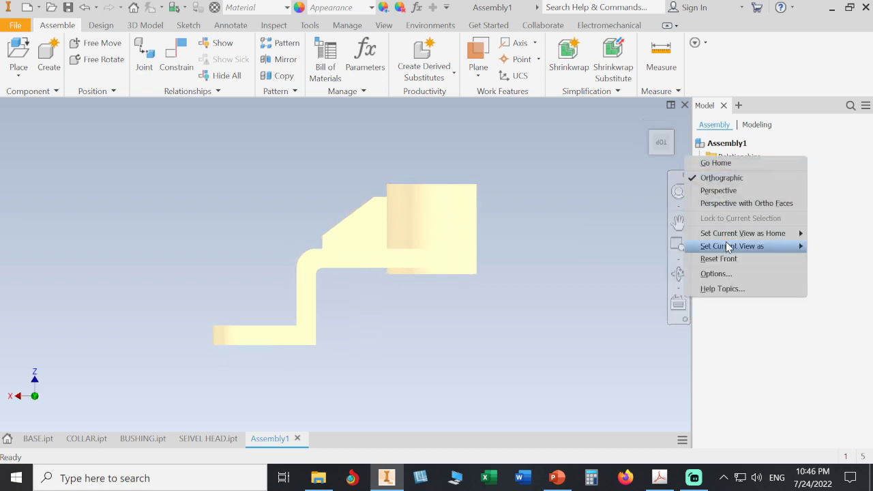
pyautogui.moveTo(705, 246)
pyautogui.click(641, 259)
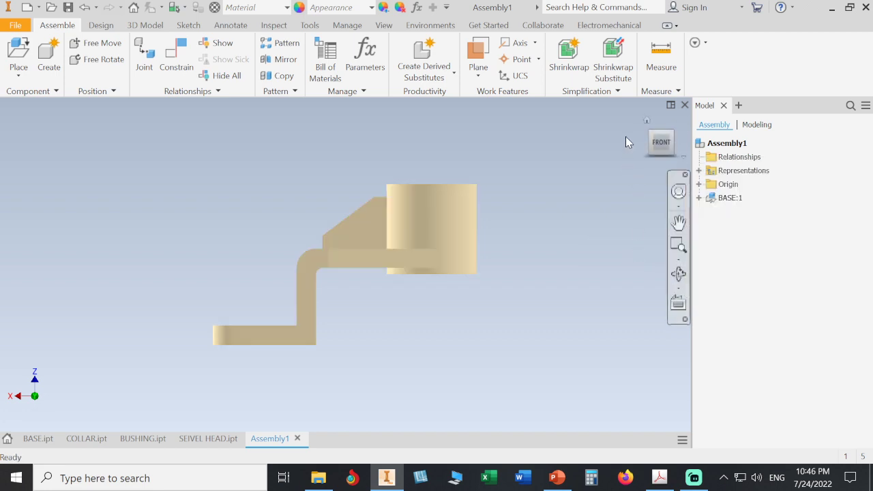
pyautogui.click(647, 121)
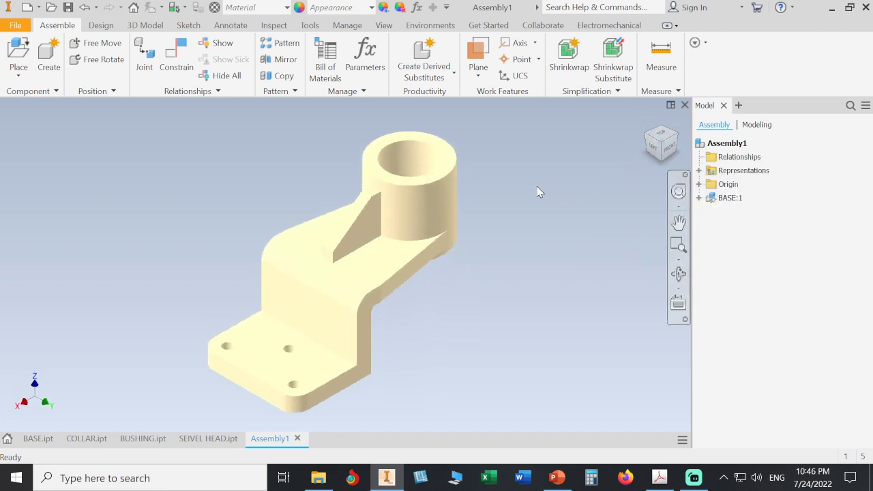
# - Save the assembly as SWIVEL HEAD BRACKET in the 02. SWIVEL HEAD BRACKET folder, including its dependent part
pyautogui.click(69, 7)
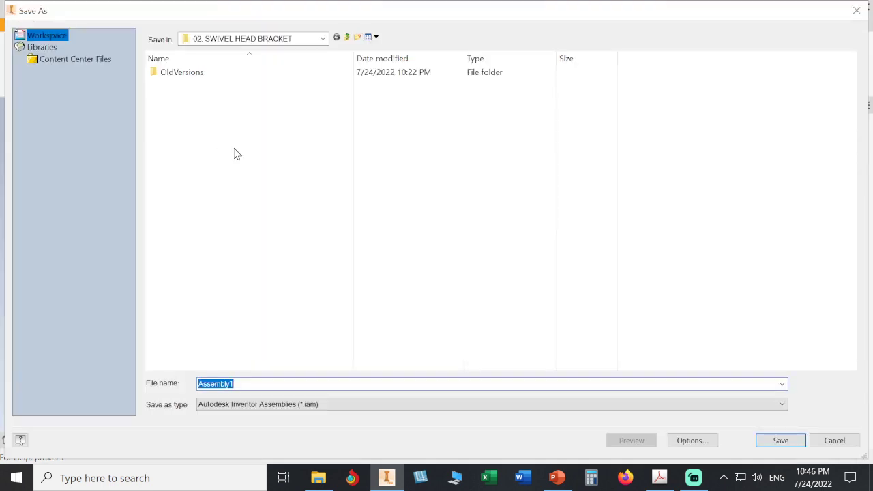
pyautogui.write('SW')
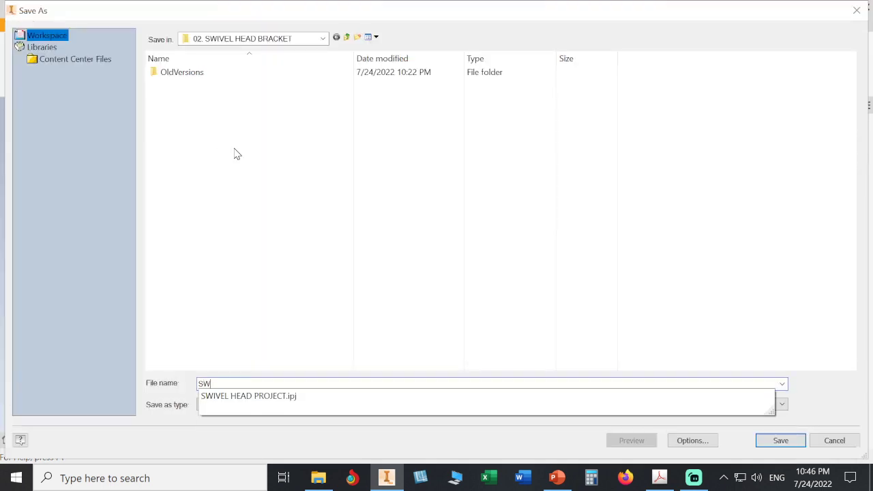
pyautogui.write('IVEL HEAD BRAC')
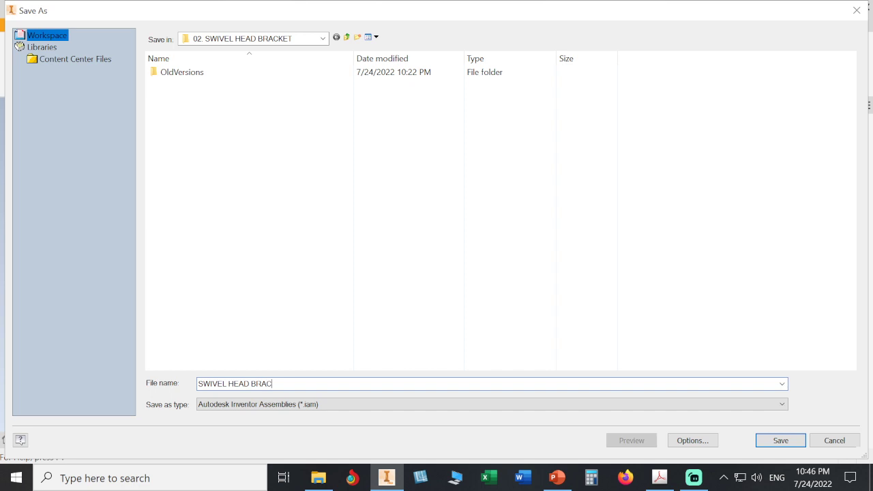
pyautogui.write('KET')
pyautogui.click(778, 441)
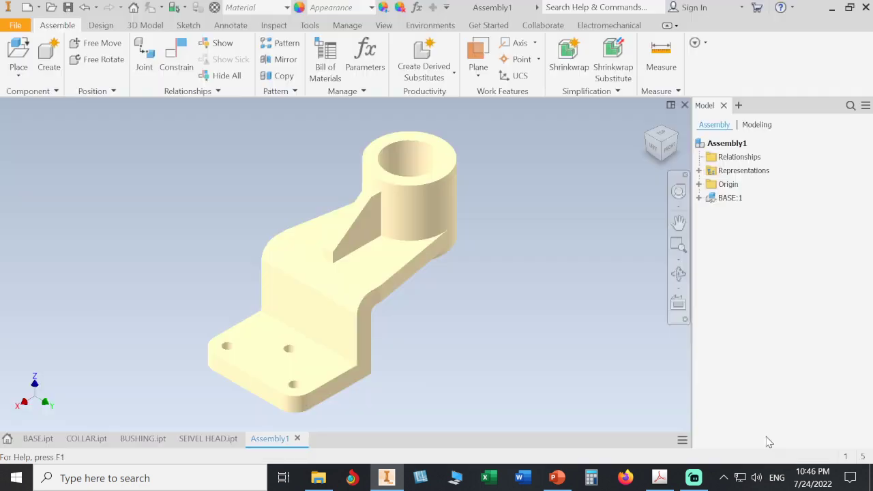
pyautogui.click(584, 136)
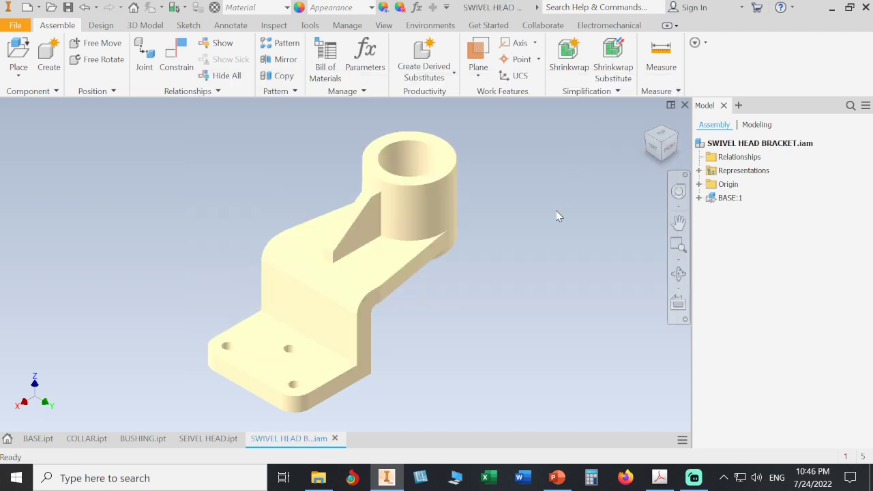
# - Place one instance of the BUSHING part in free space beside the base's cylinder
pyautogui.moveTo(552, 210); pyautogui.dragTo(535, 238, button='middle')
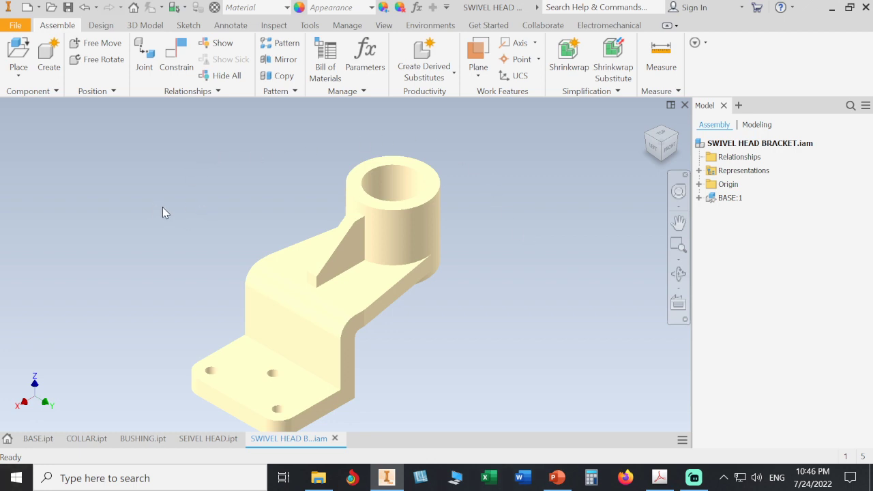
pyautogui.click(18, 54)
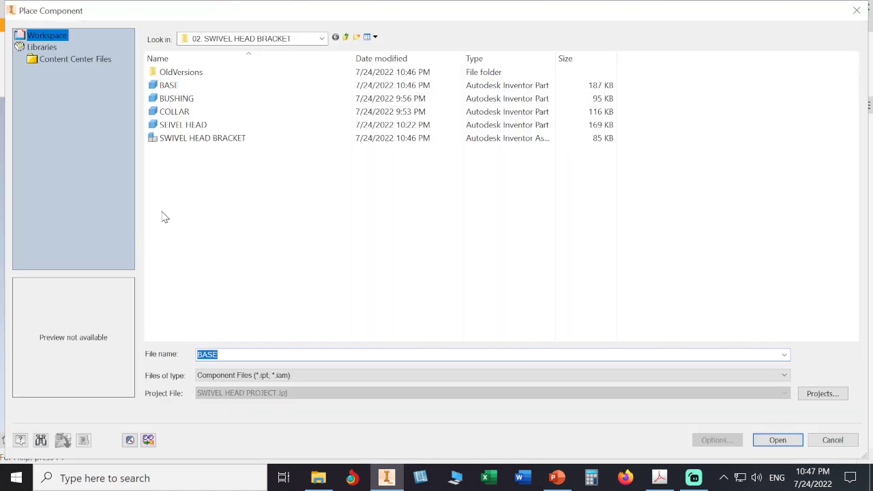
pyautogui.click(176, 98)
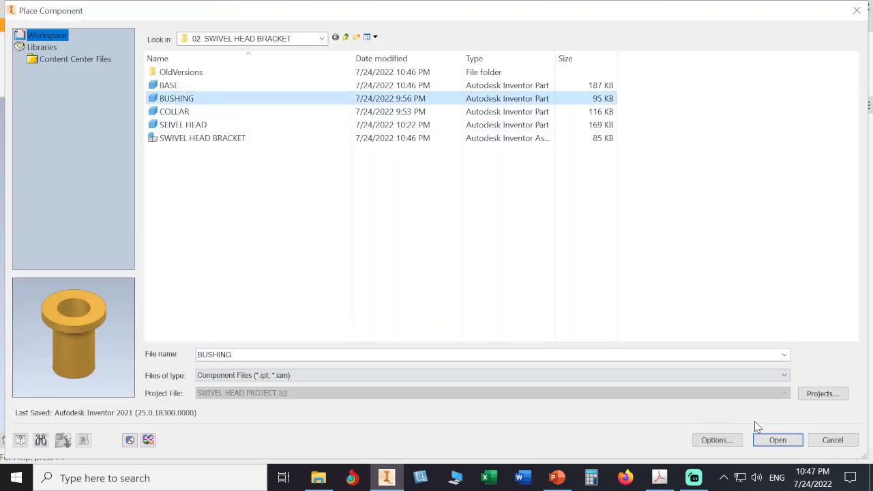
pyautogui.click(776, 440)
pyautogui.click(506, 225)
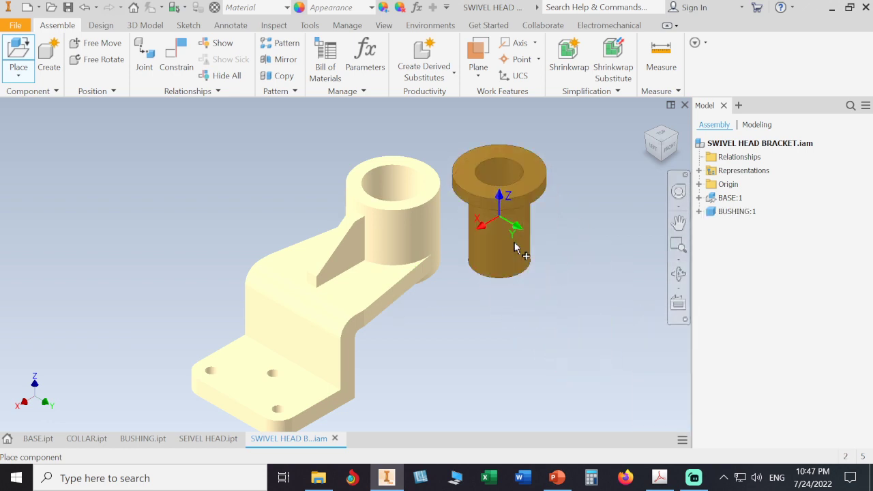
pyautogui.press('Escape')
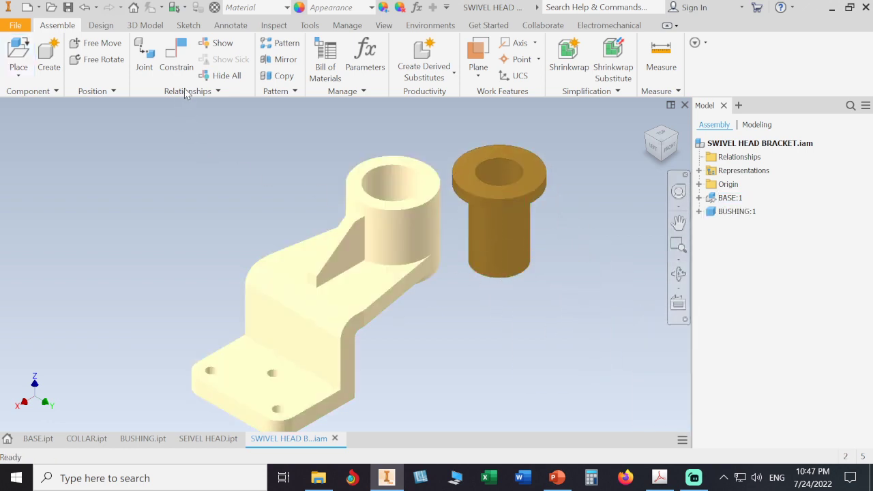
# - Add an Insert constraint with 0 mm offset between the base bore's upper edge and the underside of the bushing's flange
pyautogui.click(176, 64)
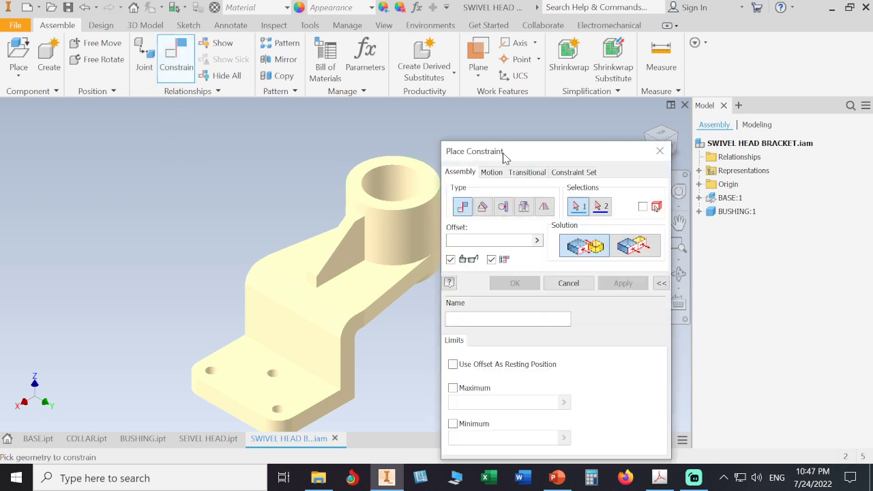
pyautogui.moveTo(502, 153); pyautogui.dragTo(554, 131)
pyautogui.click(577, 190)
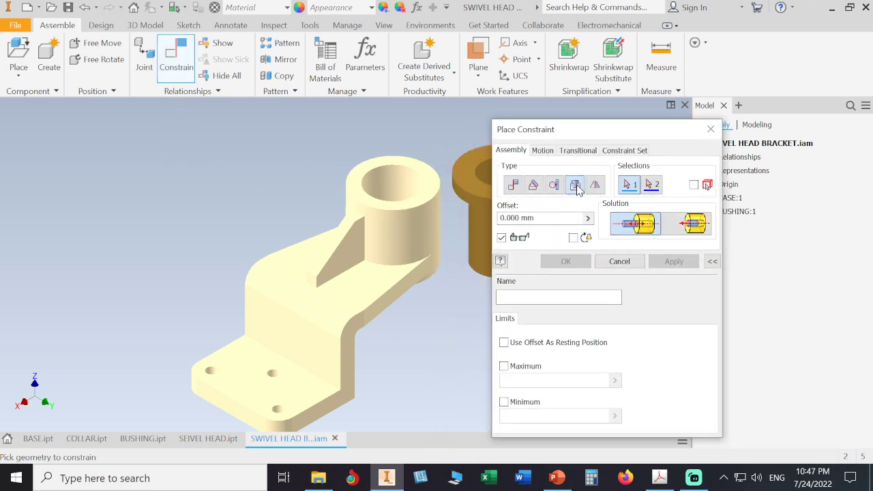
pyautogui.click(423, 182)
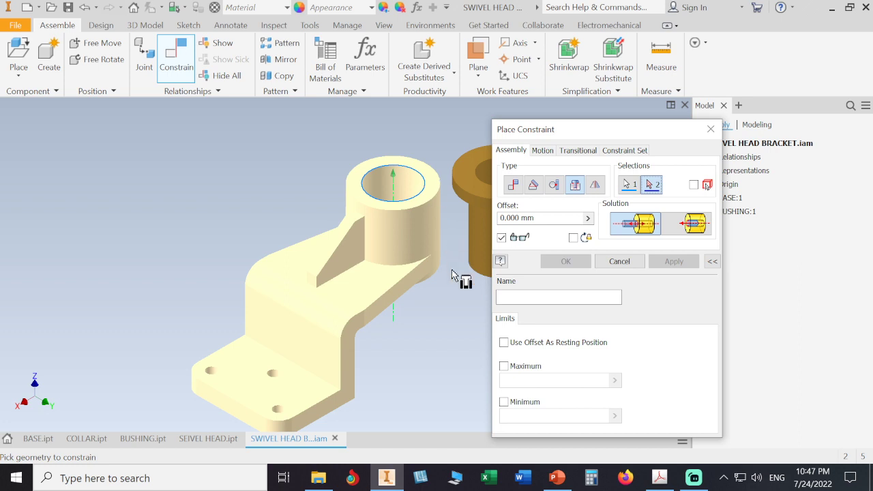
pyautogui.moveTo(454, 301); pyautogui.dragTo(372, 274, button='middle')
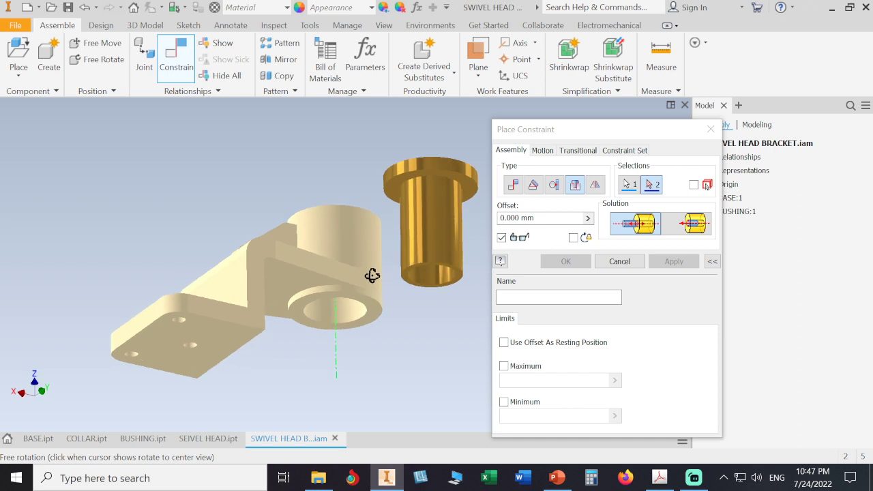
pyautogui.click(424, 195)
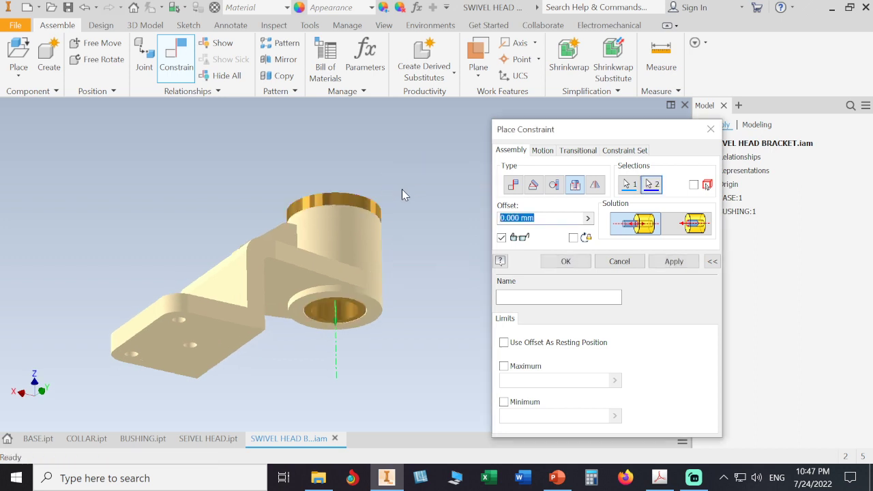
pyautogui.click(566, 261)
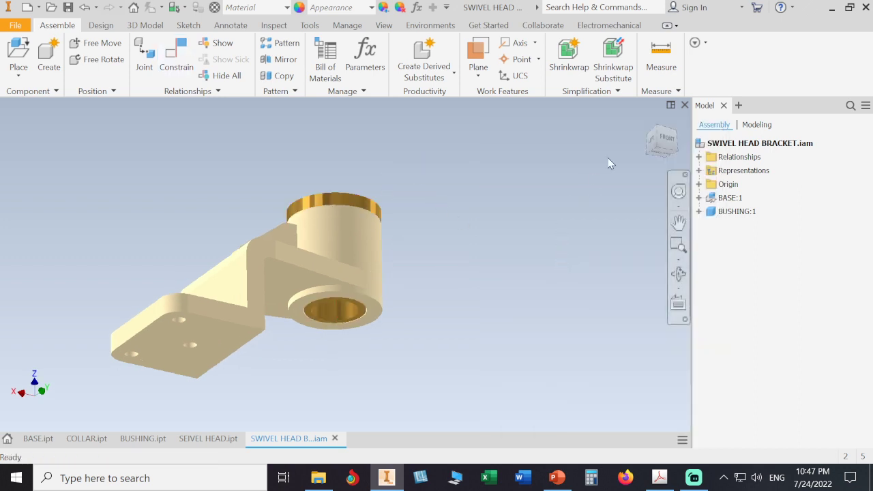
pyautogui.click(650, 128)
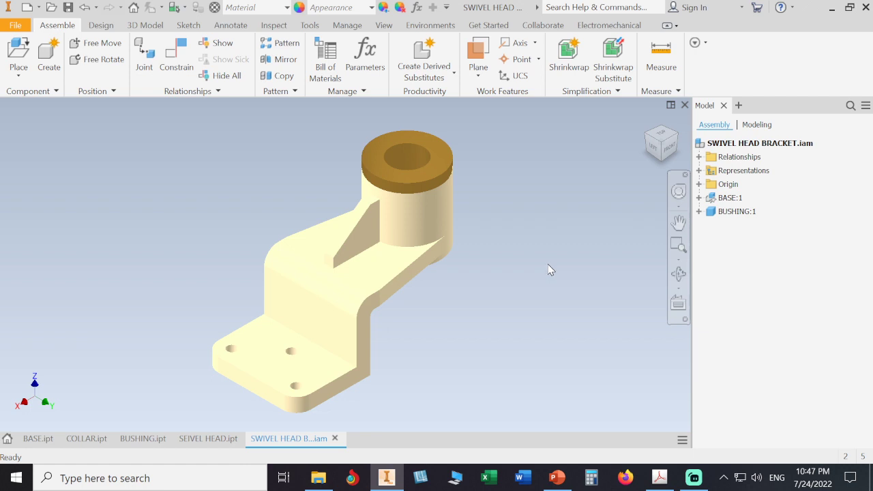
# - Turn on the degrees of freedom display to check the bushing's remaining motion
pyautogui.click(384, 151)
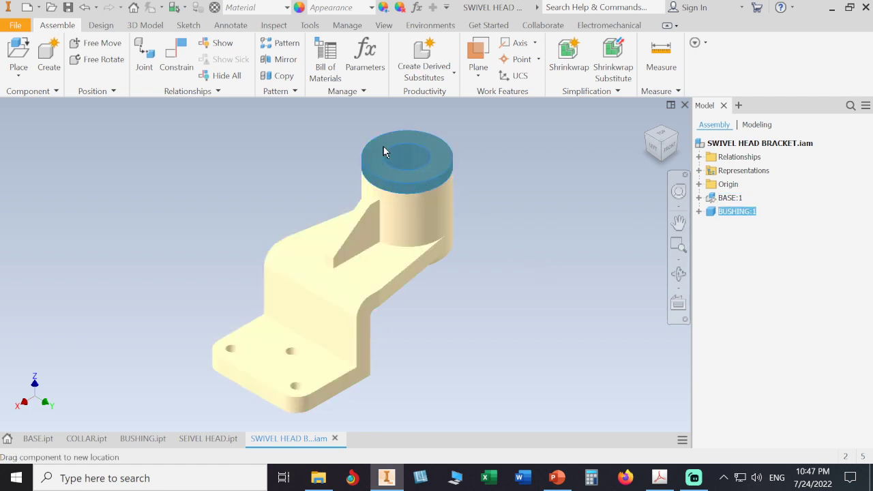
pyautogui.click(521, 170)
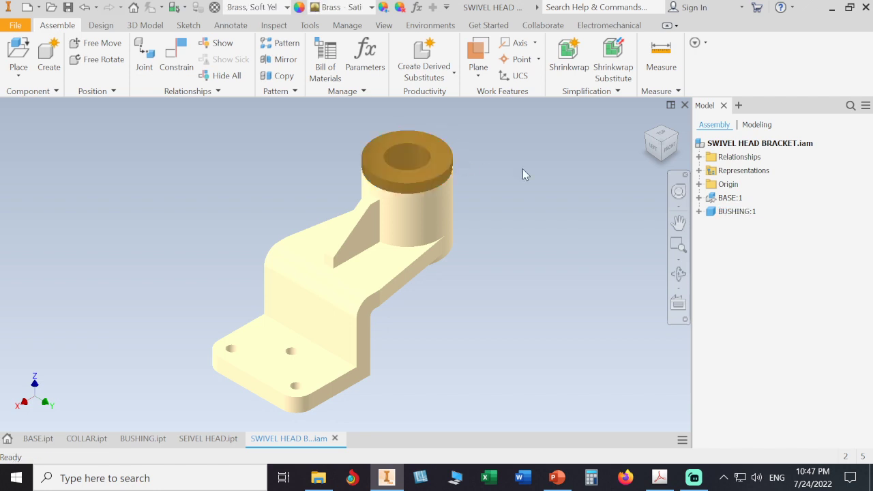
pyautogui.click(384, 26)
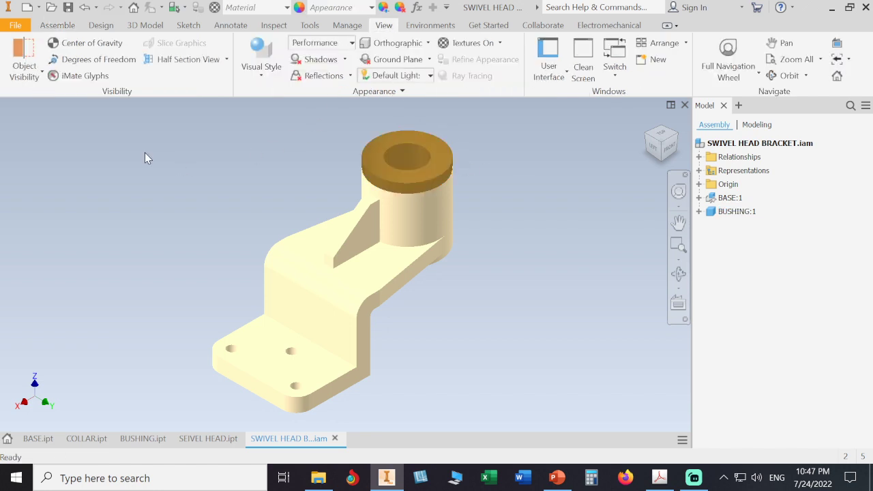
pyautogui.click(96, 61)
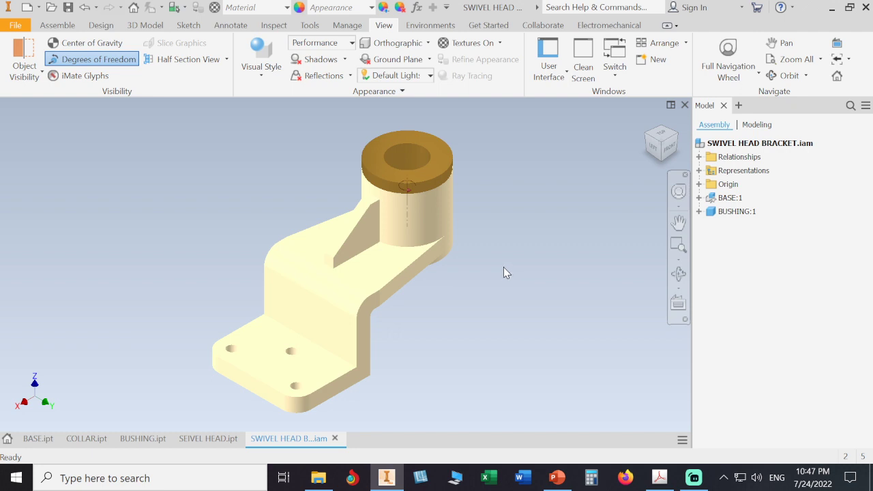
# - Add a Mate constraint with 0 mm offset between the XZ planes of the bushing and the base
pyautogui.click(69, 25)
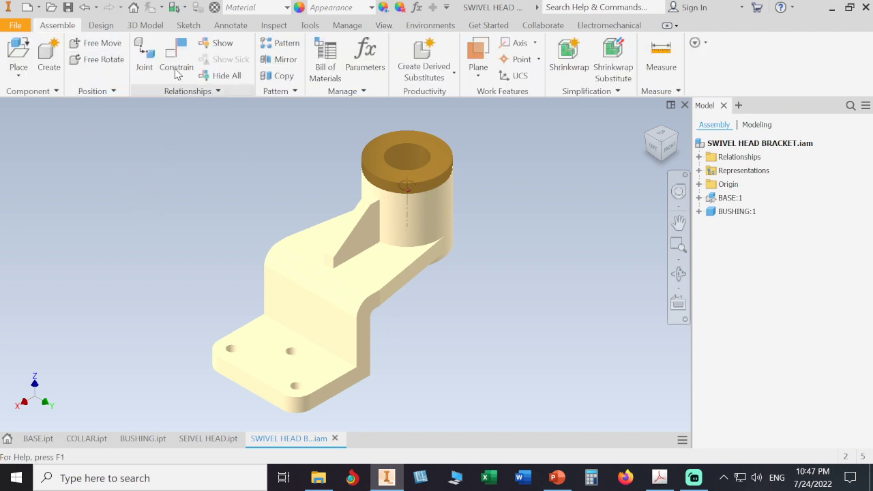
pyautogui.click(175, 60)
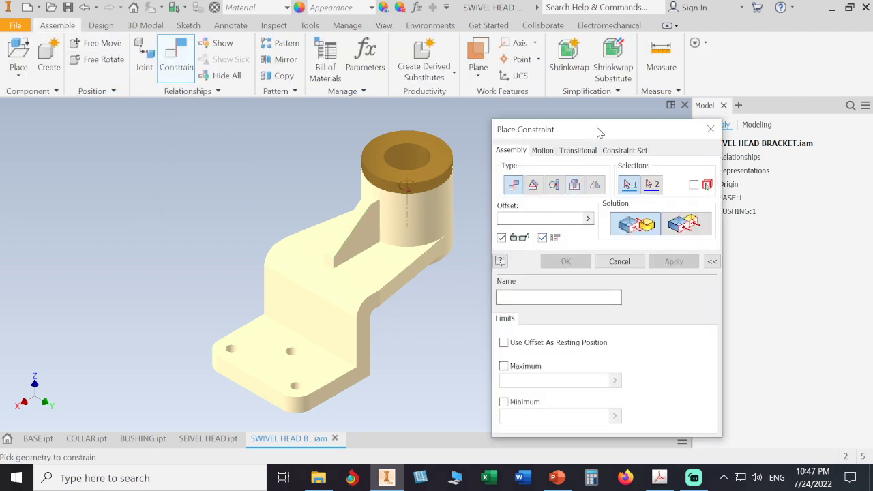
pyautogui.moveTo(599, 129); pyautogui.dragTo(566, 331)
pyautogui.click(699, 212)
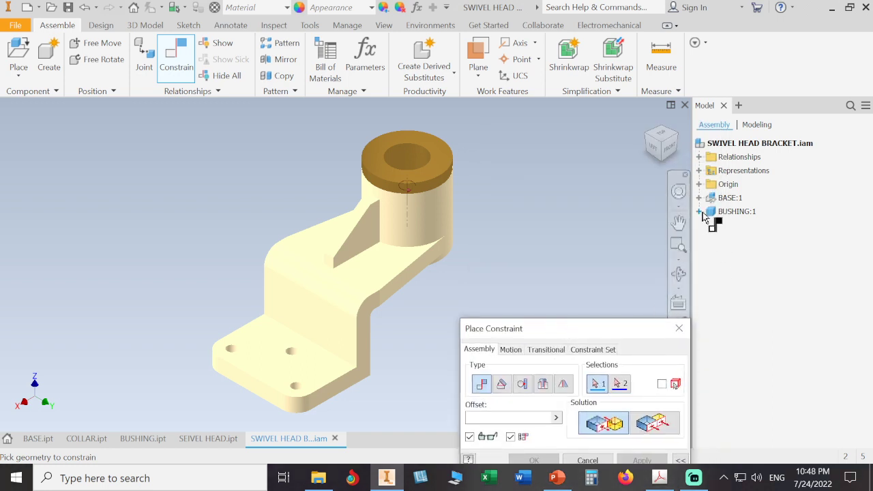
pyautogui.click(710, 225)
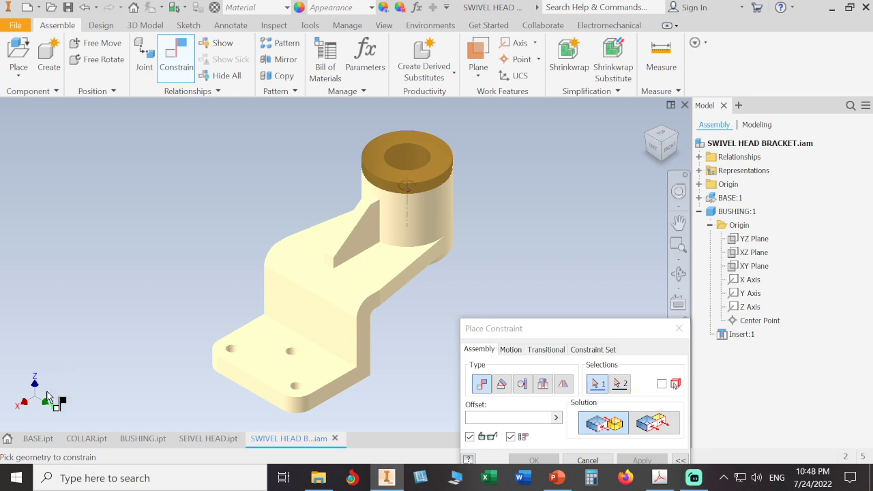
pyautogui.click(756, 254)
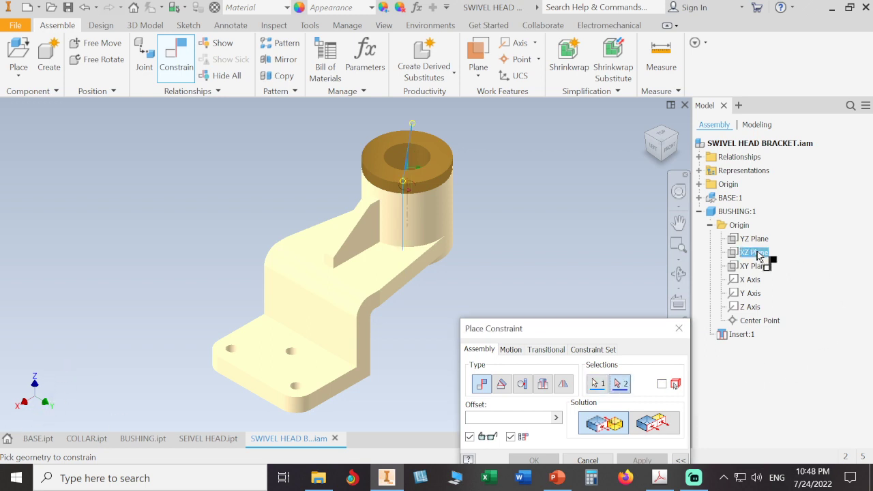
pyautogui.click(699, 198)
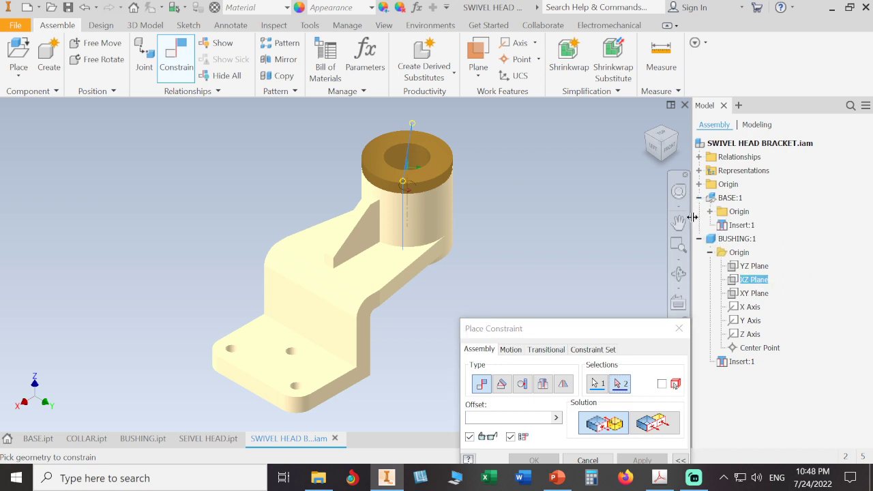
pyautogui.click(710, 212)
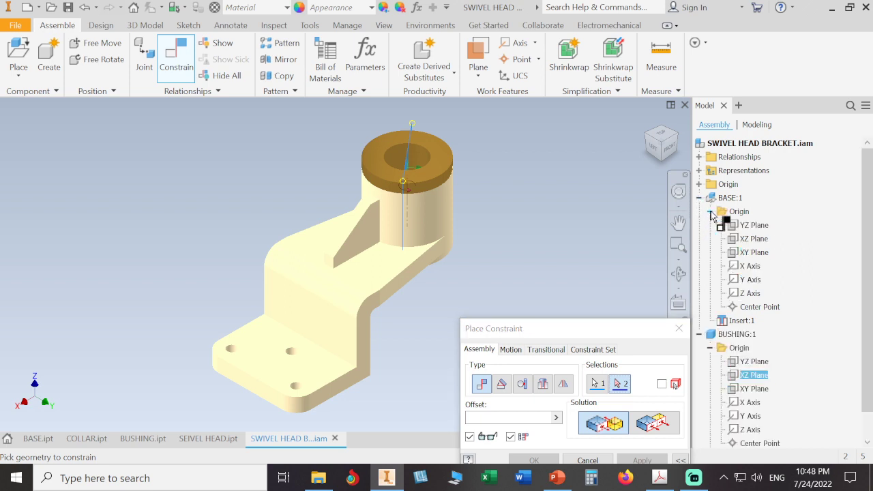
pyautogui.click(762, 240)
pyautogui.moveTo(604, 328); pyautogui.dragTo(593, 223)
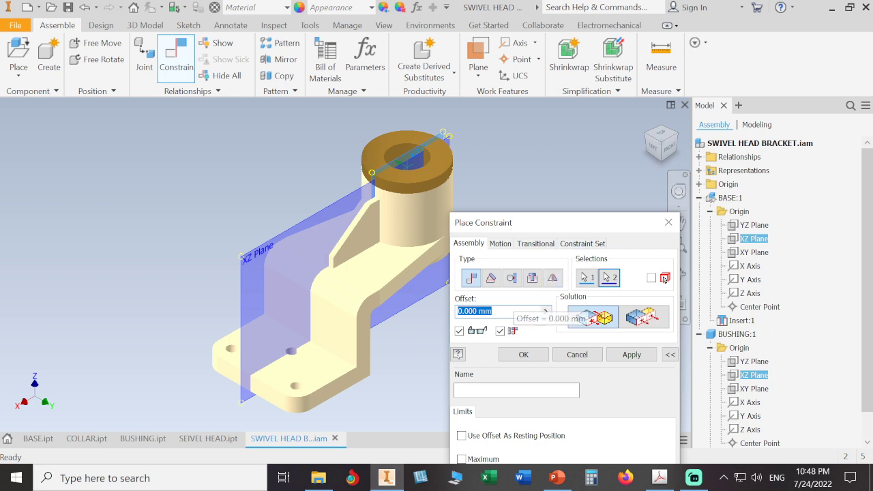
pyautogui.click(524, 354)
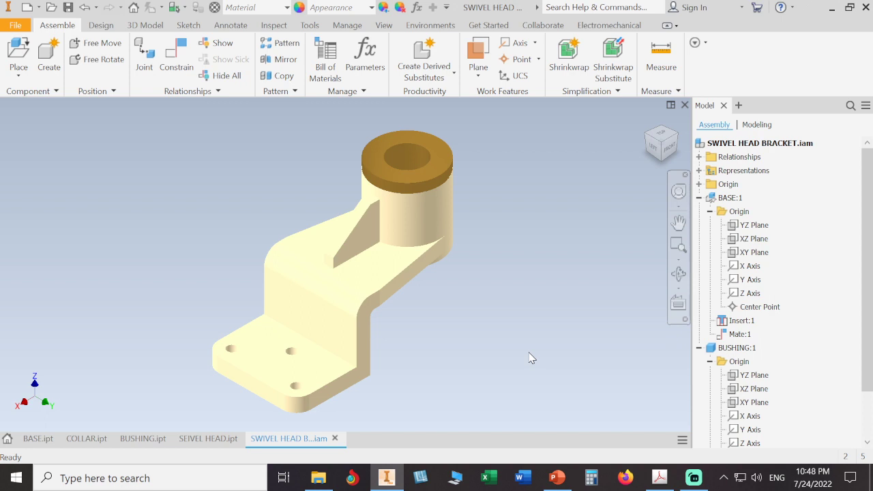
# - Turn off the degrees of freedom display and test whether the bushing can still be moved
pyautogui.click(384, 25)
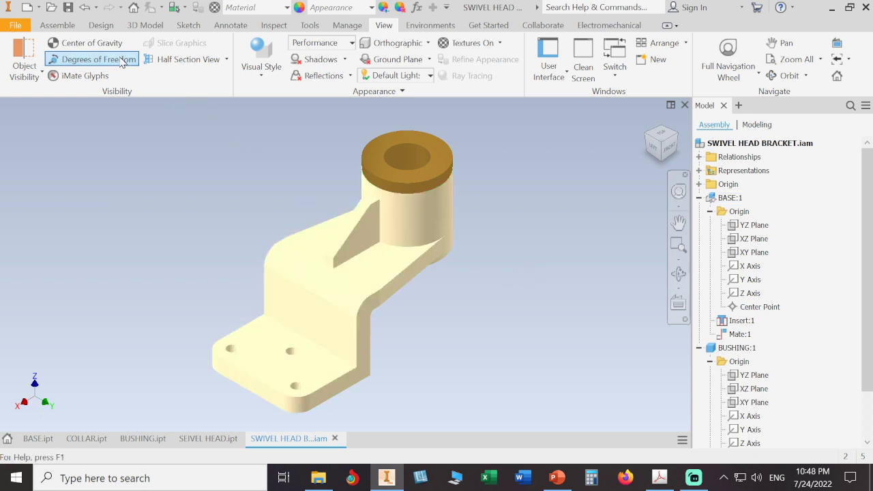
pyautogui.click(96, 59)
pyautogui.click(420, 140)
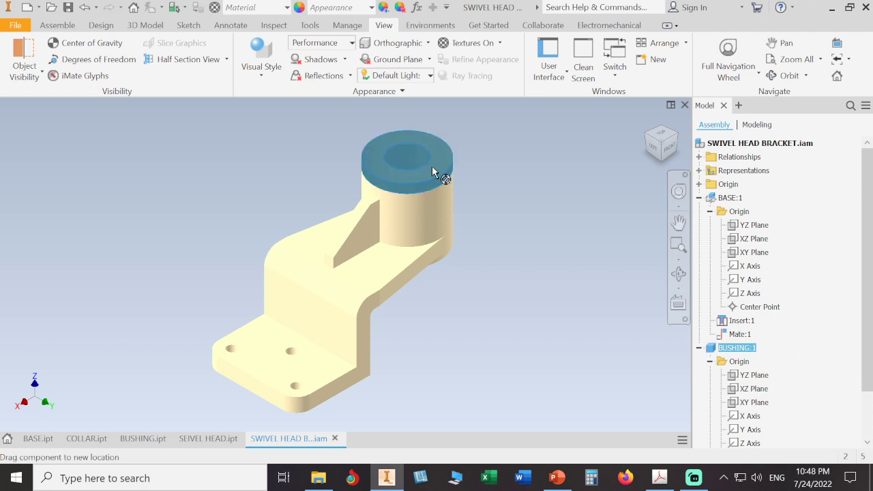
pyautogui.click(485, 153)
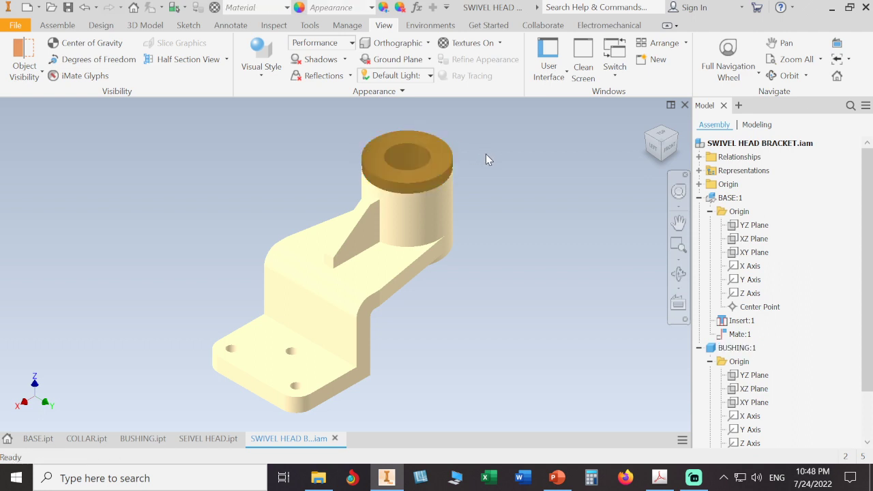
pyautogui.click(449, 162)
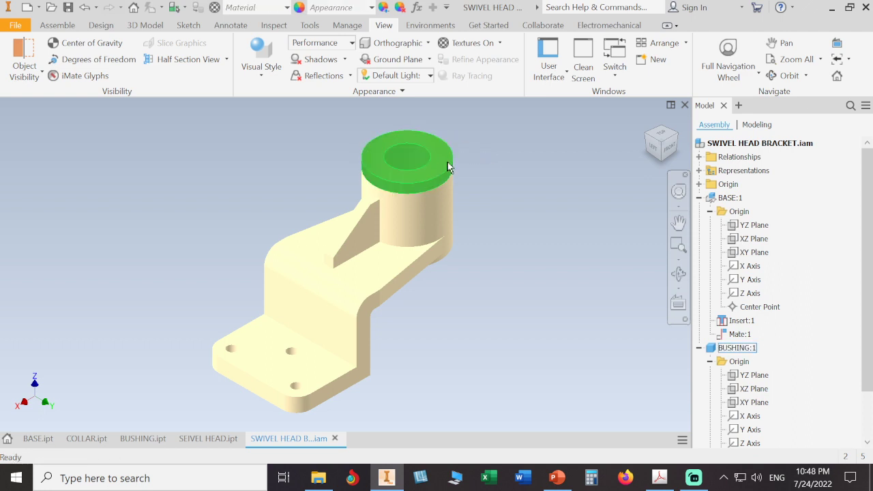
pyautogui.click(487, 217)
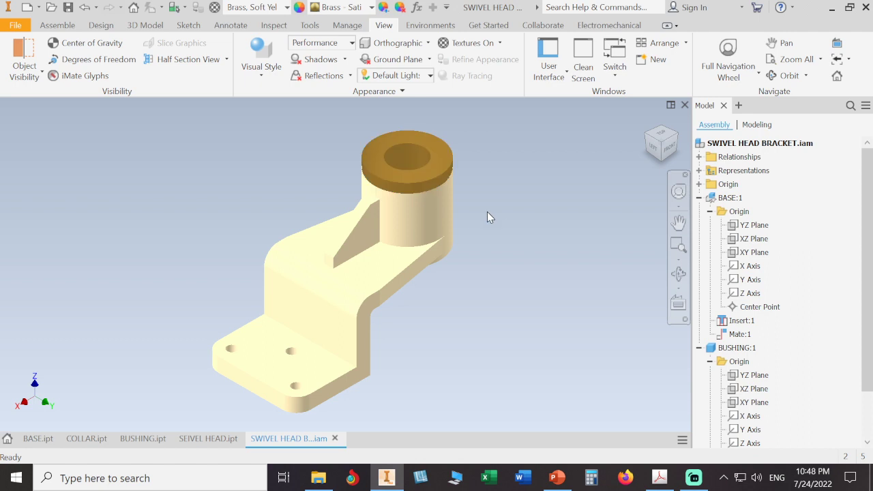
# - Collapse all expanded nodes in the assembly's model tree
pyautogui.moveTo(499, 212); pyautogui.dragTo(470, 216, button='middle')
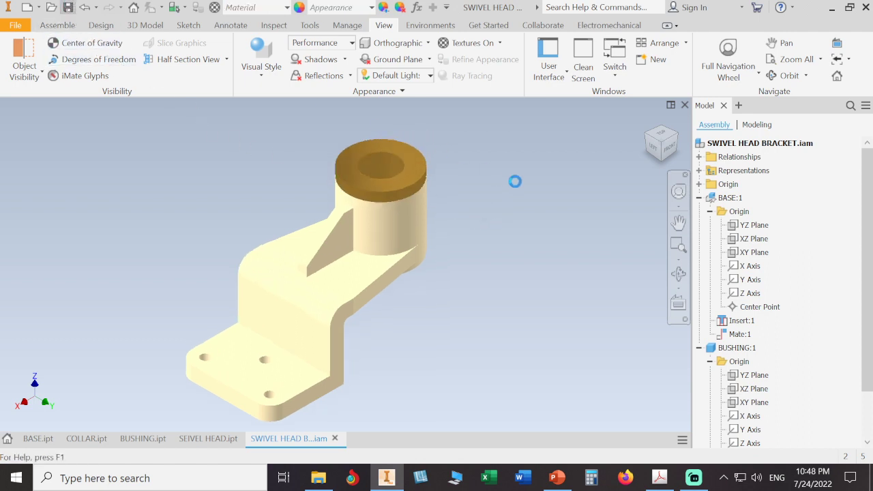
pyautogui.press('F2')
pyautogui.moveTo(499, 185); pyautogui.dragTo(469, 207)
pyautogui.press('Escape')
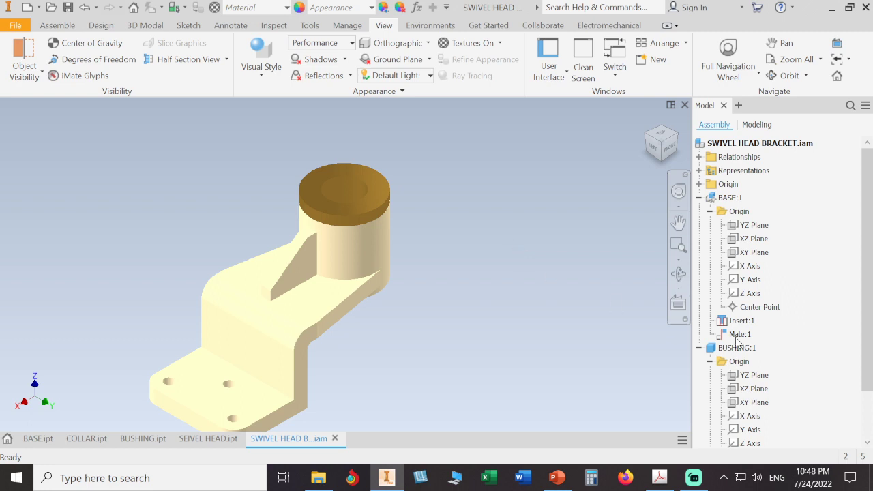
pyautogui.rightClick(821, 323)
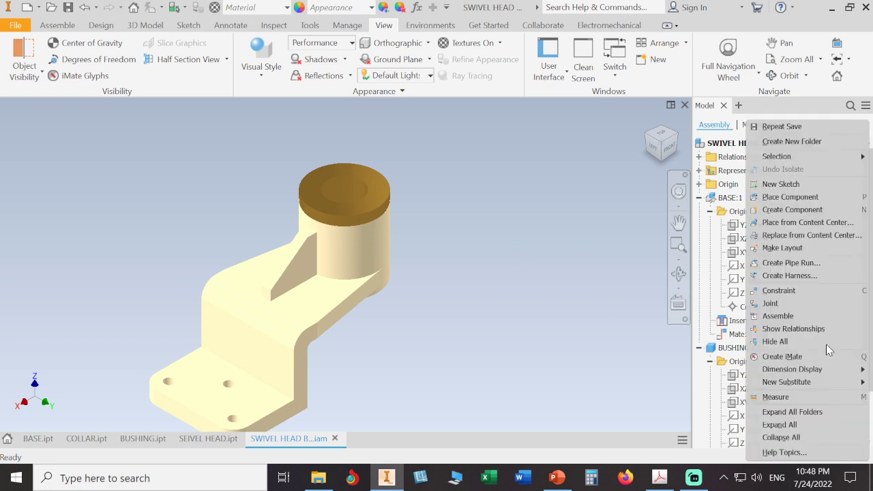
pyautogui.click(832, 437)
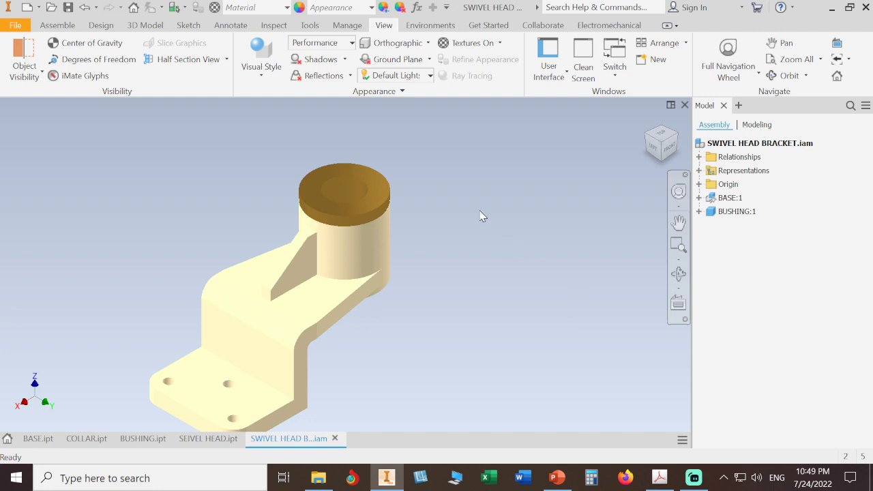
pyautogui.click(106, 27)
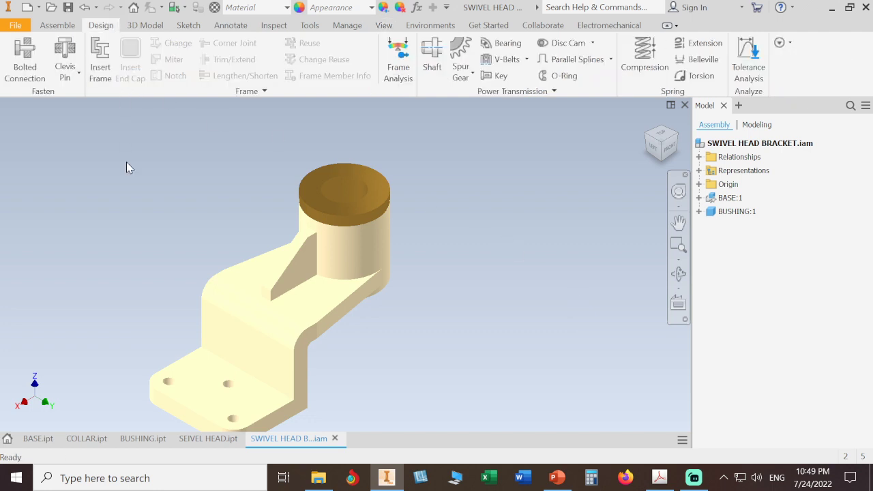
pyautogui.click(433, 58)
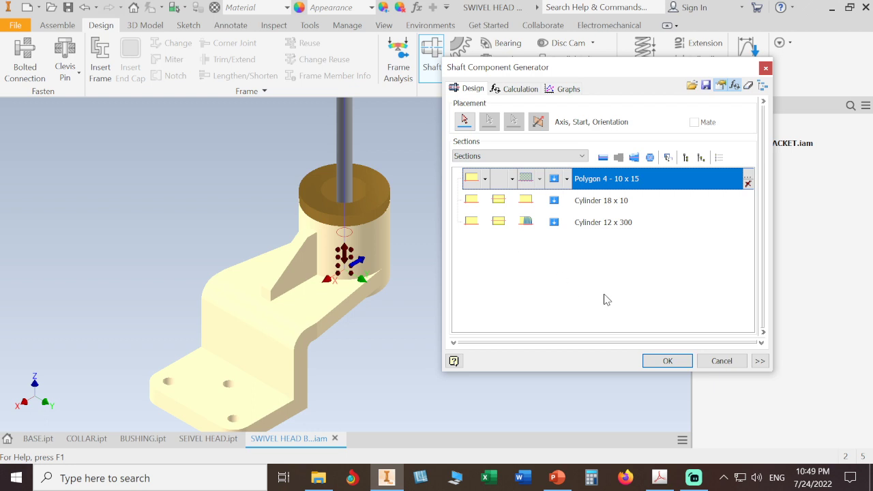
pyautogui.scroll(-3, 371, 228)
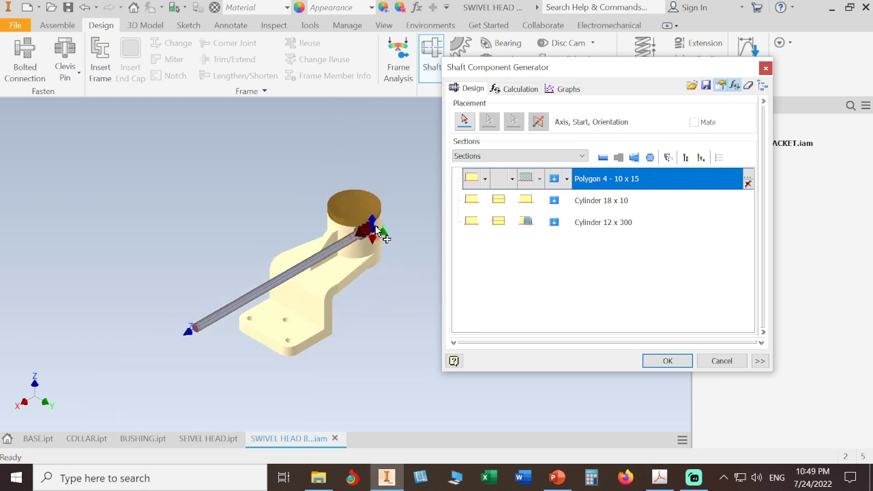
pyautogui.scroll(2, 380, 165)
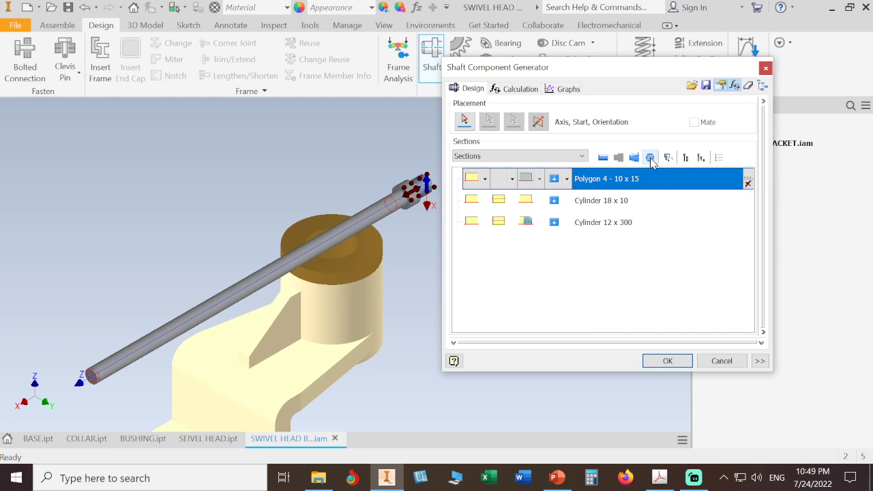
pyautogui.press('Escape')
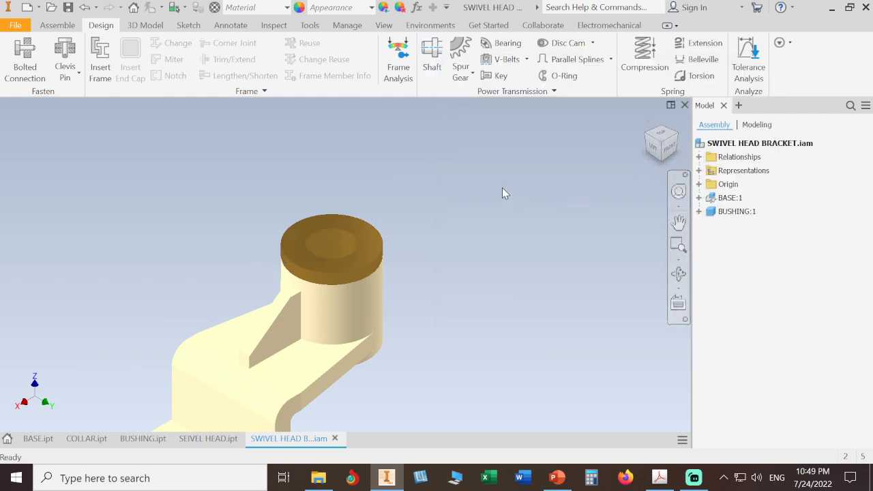
# - Start a new shaft with the Shaft Component Generator and delete its Cylinder 12 x 300 and Cylinder 18 x 10 sections
pyautogui.click(432, 56)
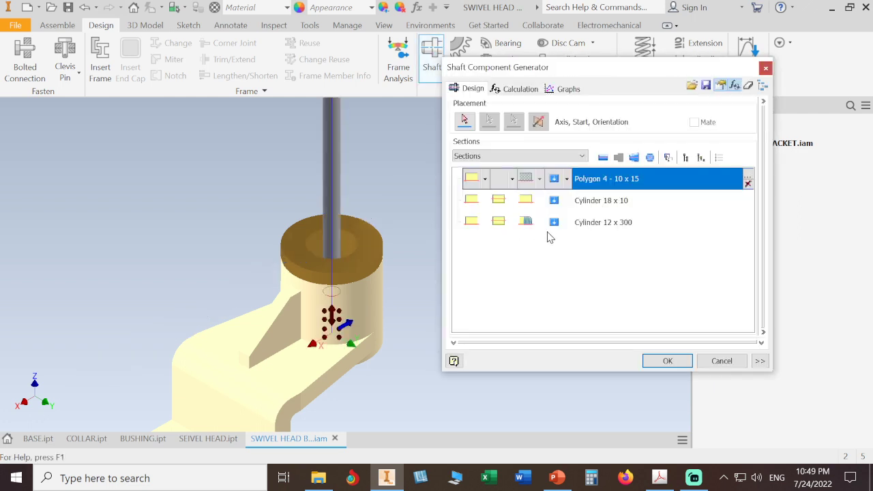
pyautogui.click(586, 223)
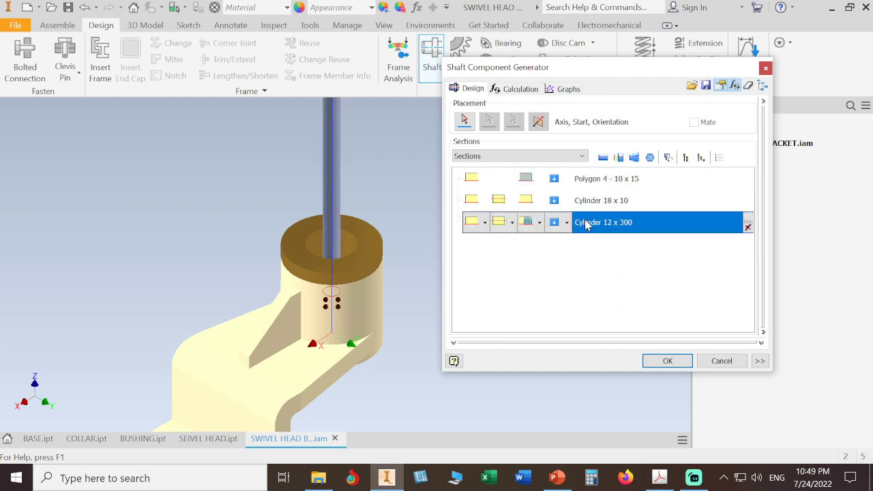
pyautogui.press('Delete')
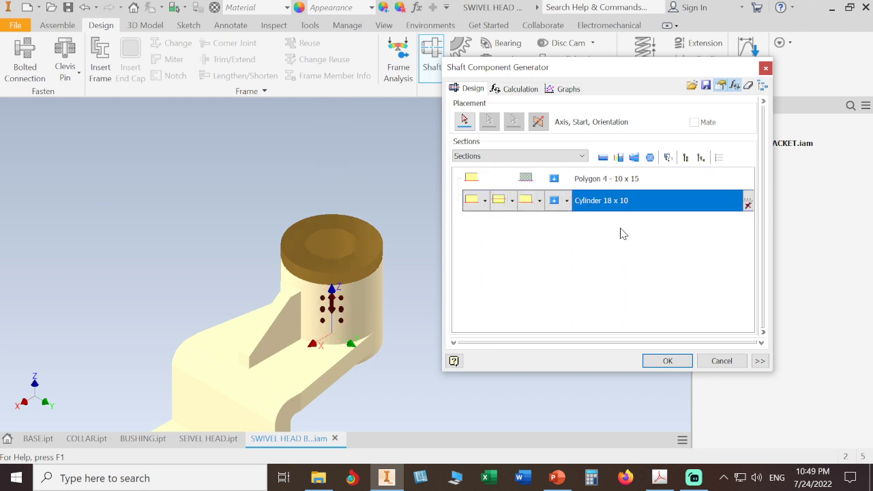
pyautogui.press('Delete')
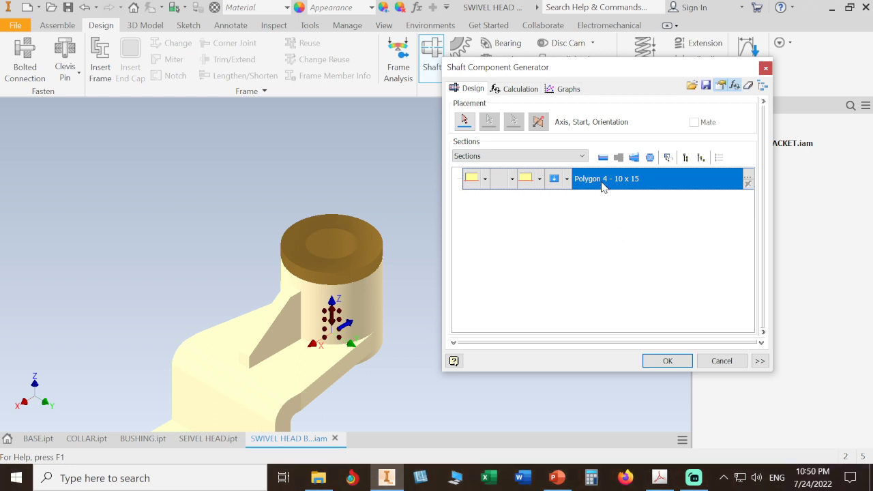
# - Change the shaft's remaining polygon section to a cylinder, keeping its first edge without a feature
pyautogui.click(539, 178)
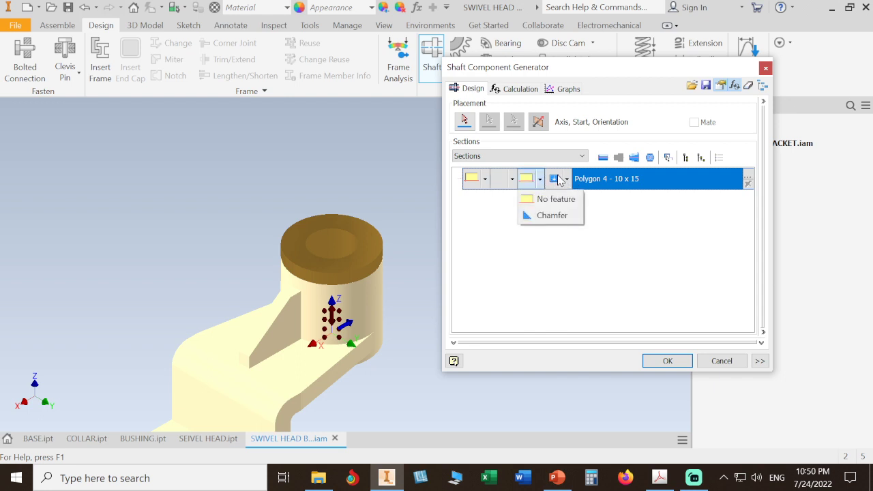
pyautogui.click(558, 179)
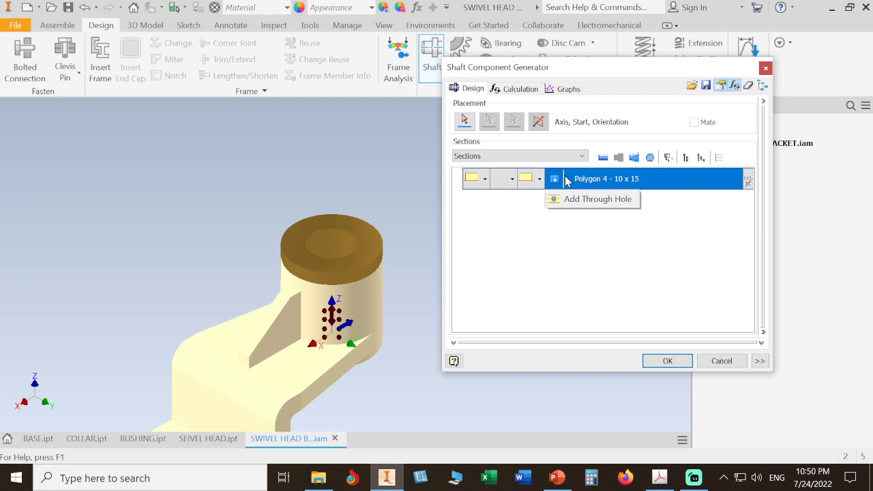
pyautogui.click(487, 181)
pyautogui.click(487, 182)
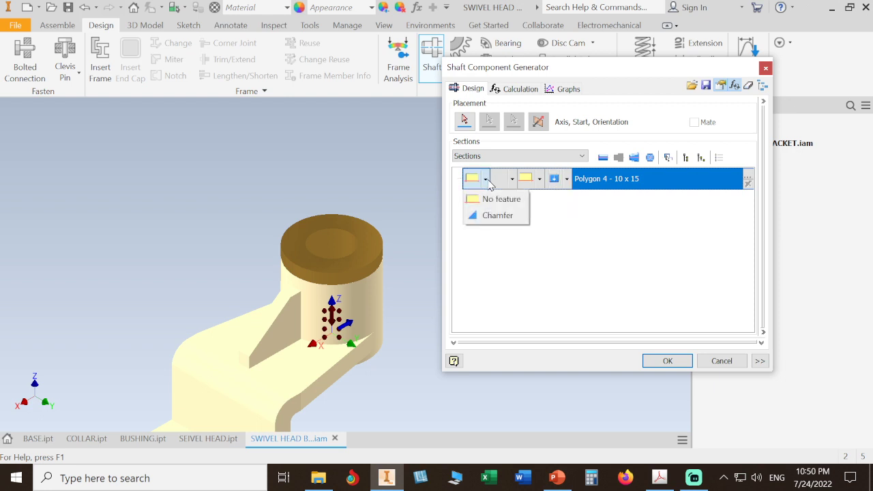
pyautogui.click(516, 196)
pyautogui.click(513, 182)
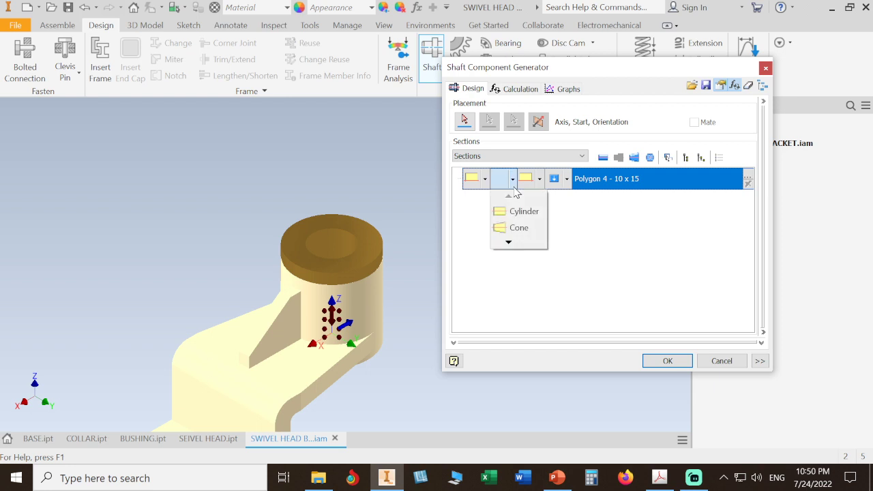
pyautogui.click(518, 211)
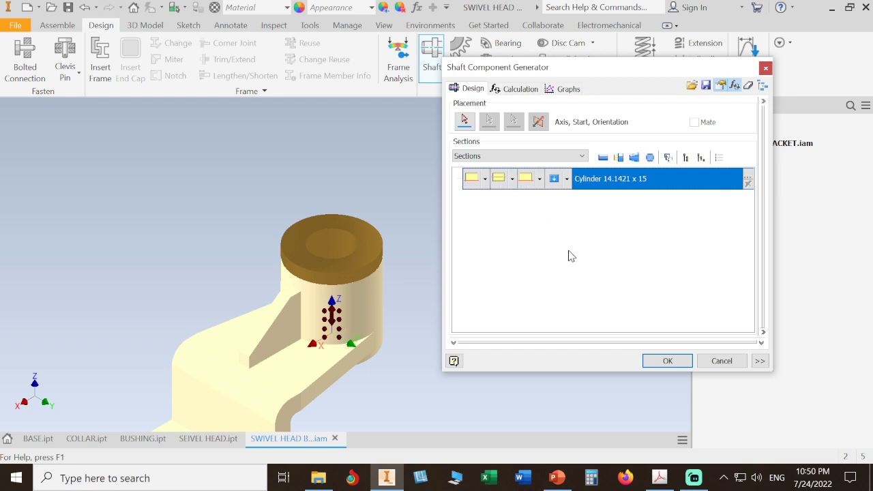
pyautogui.click(512, 181)
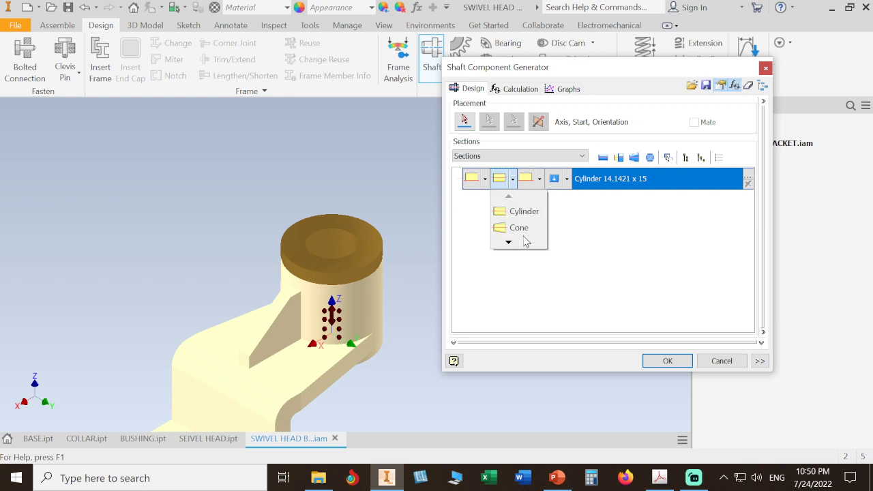
pyautogui.click(599, 235)
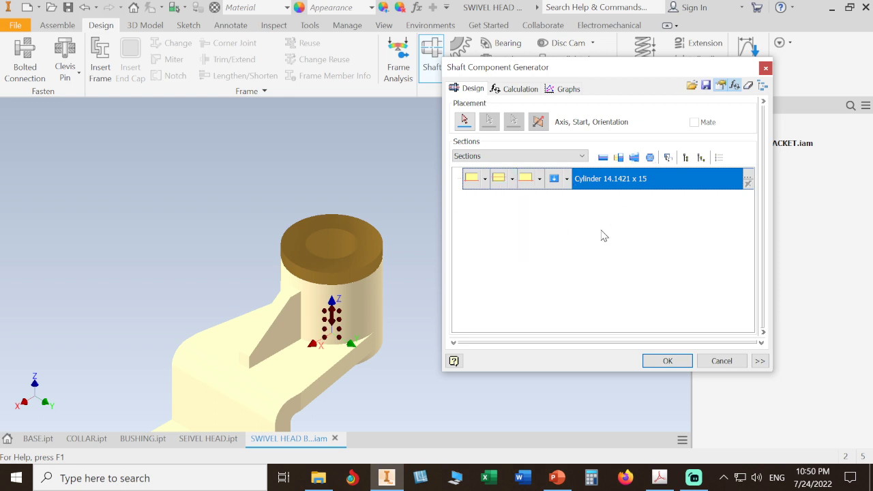
# - Switch to the exercise book PDF in Adobe Acrobat, find the shaft's front view on page 66, and return to Inventor
pyautogui.click(659, 477)
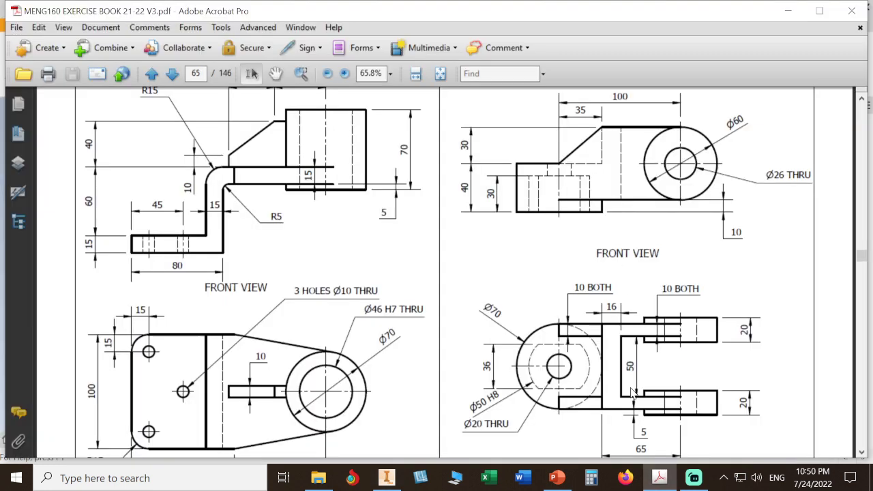
pyautogui.scroll(-3, 593, 281)
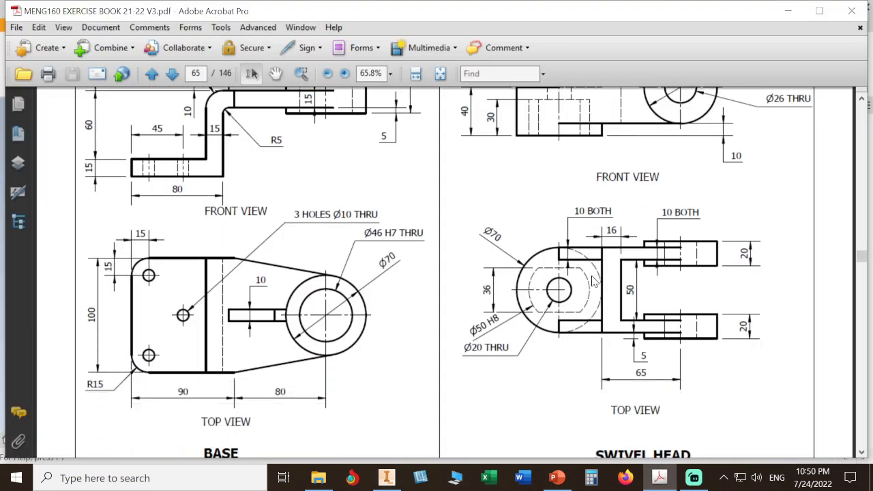
pyautogui.scroll(-3, 593, 281)
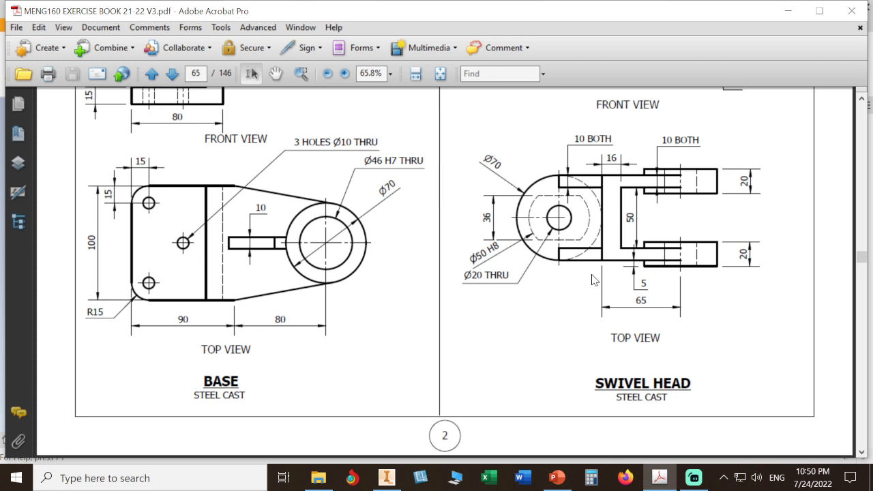
pyautogui.scroll(-5, 593, 279)
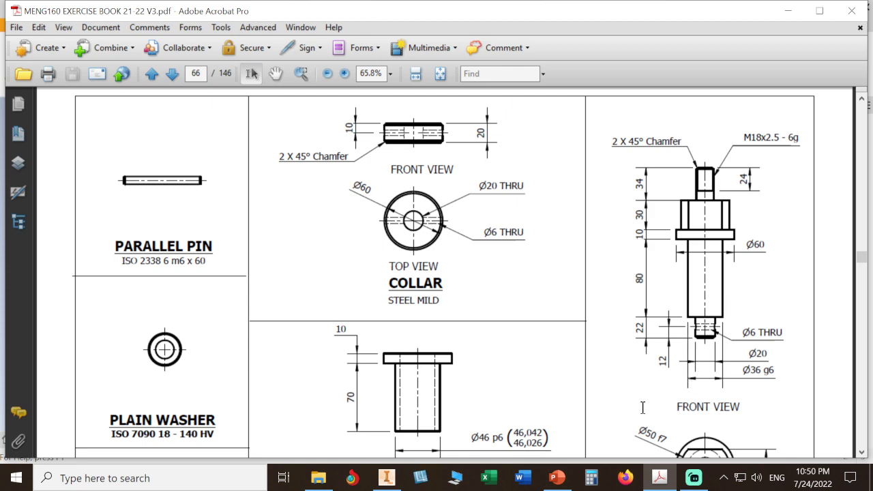
pyautogui.click(391, 479)
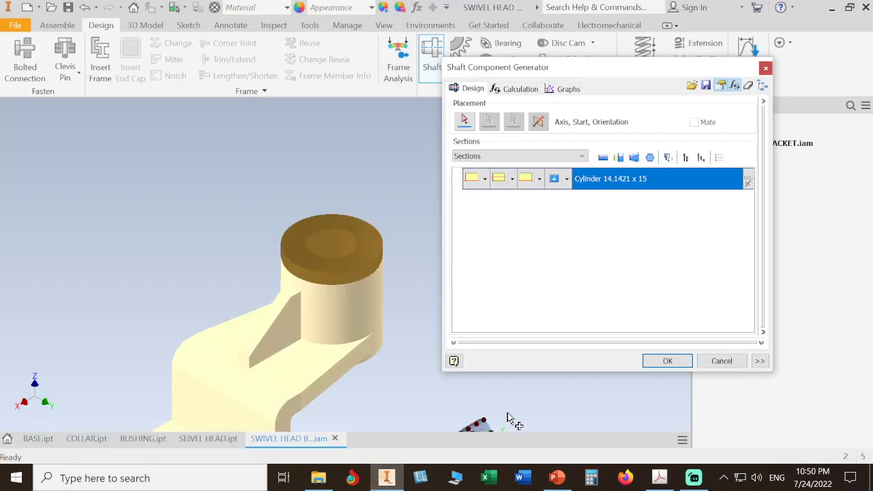
# - Set the shaft's cylinder section to a 20 mm diameter and 22 mm length, checking the exercise book drawing
pyautogui.click(748, 180)
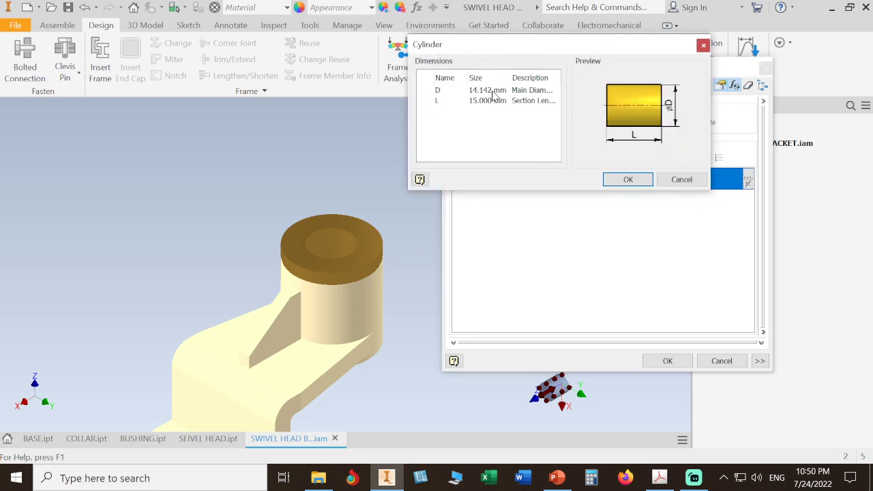
pyautogui.click(492, 91)
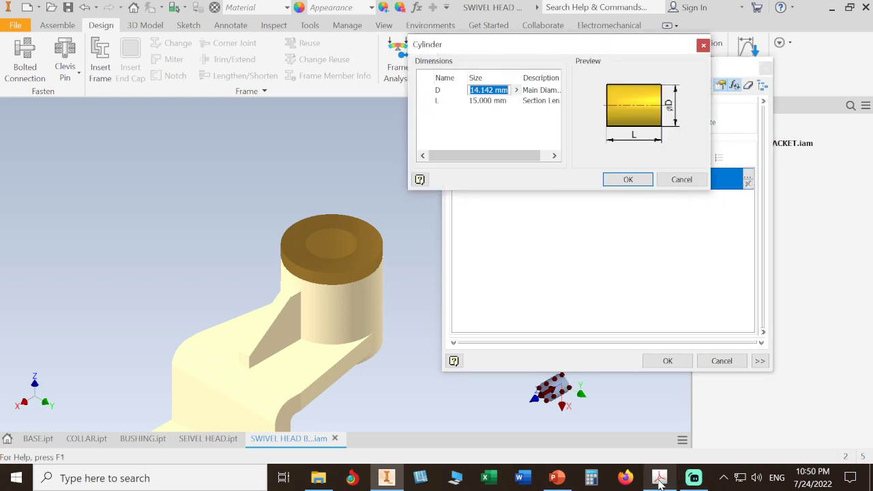
pyautogui.click(659, 479)
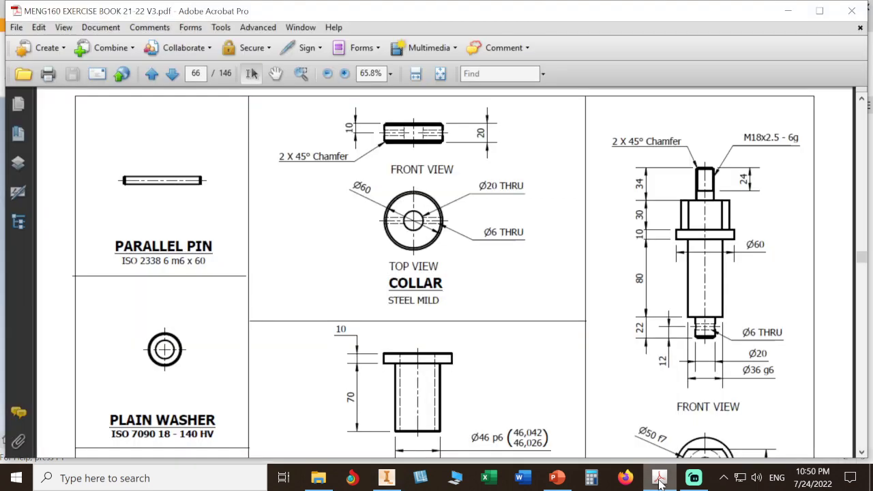
pyautogui.click(659, 480)
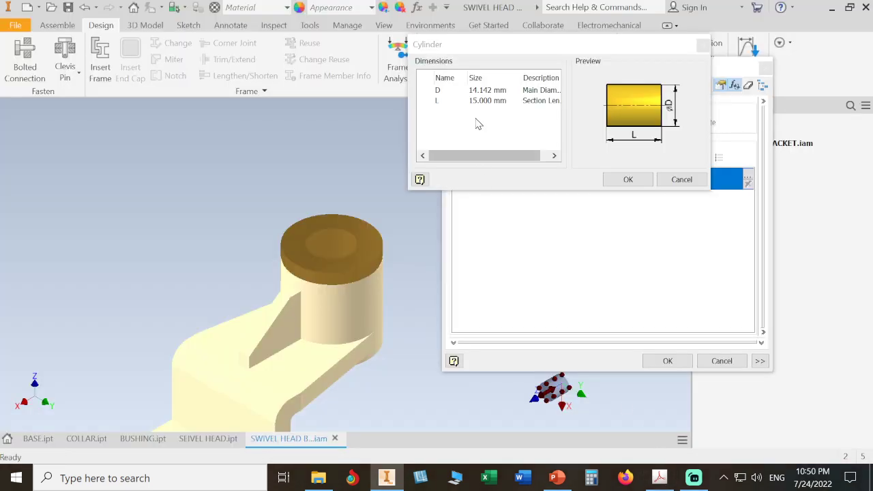
pyautogui.click(488, 91)
pyautogui.write('20')
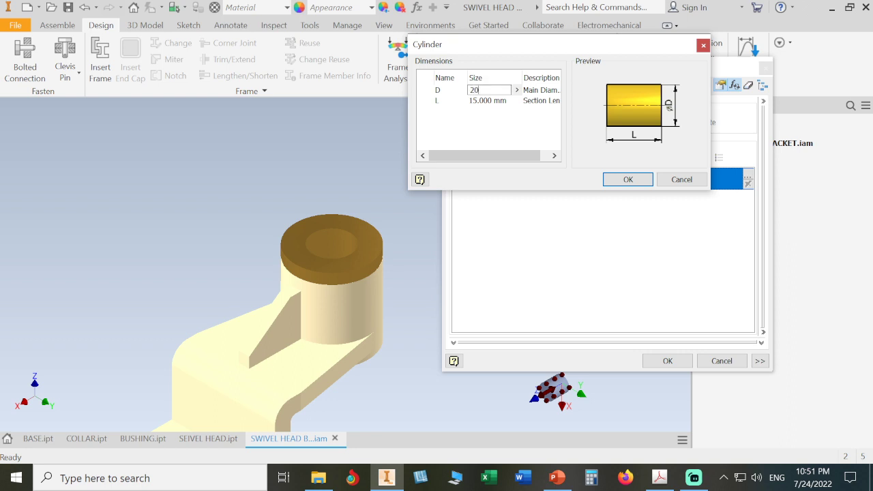
pyautogui.click(505, 103)
pyautogui.write('2')
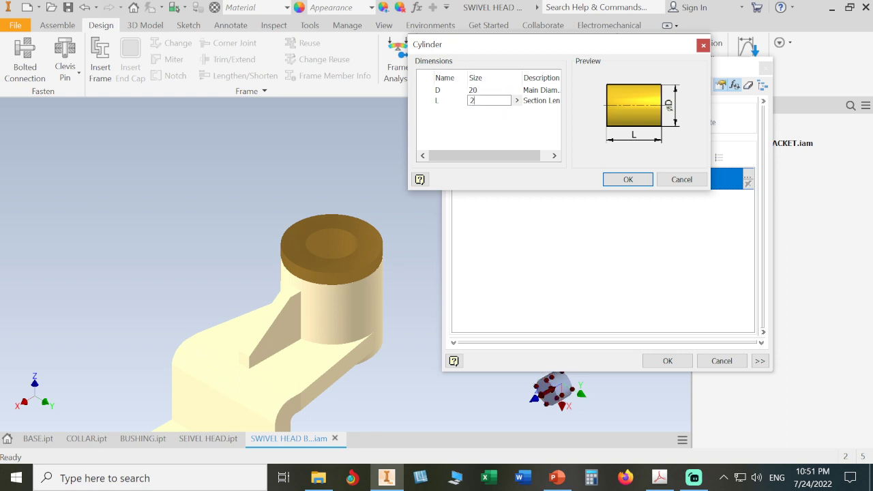
pyautogui.write('2')
pyautogui.click(621, 181)
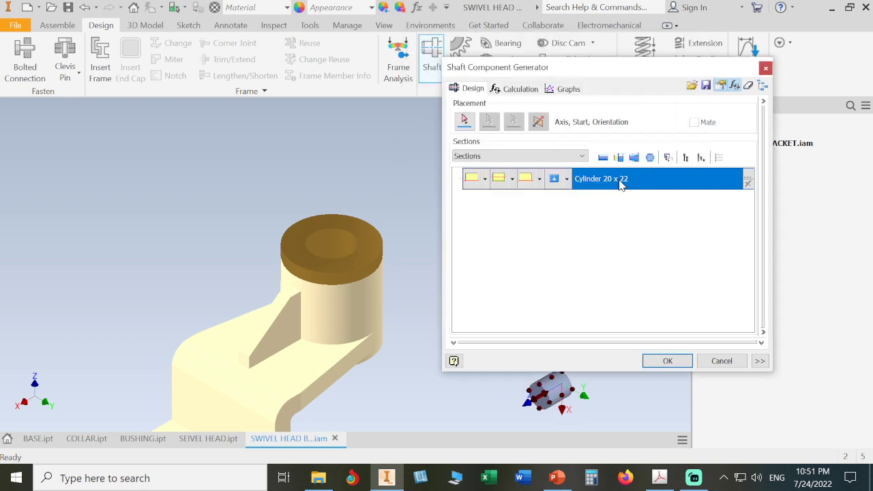
# - Generate the shaft with the file name Shaft1.ipt and place it in empty space beside the bushing
pyautogui.moveTo(577, 77); pyautogui.dragTo(672, 59)
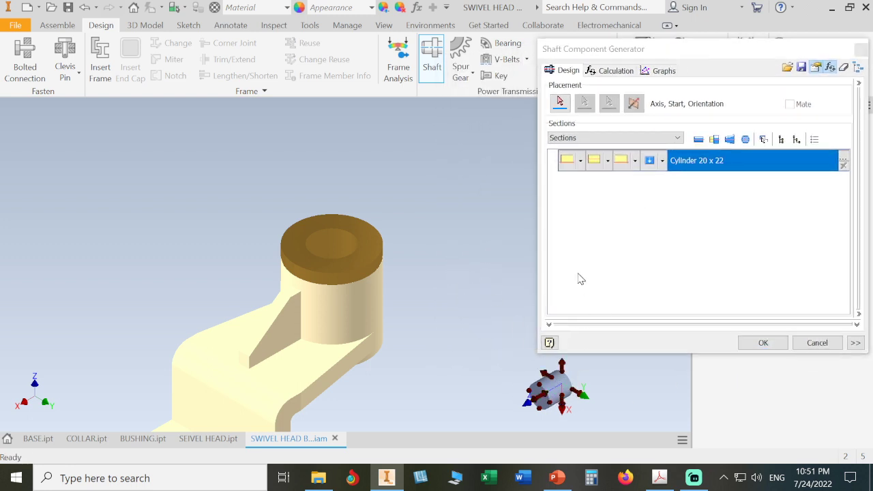
pyautogui.click(762, 344)
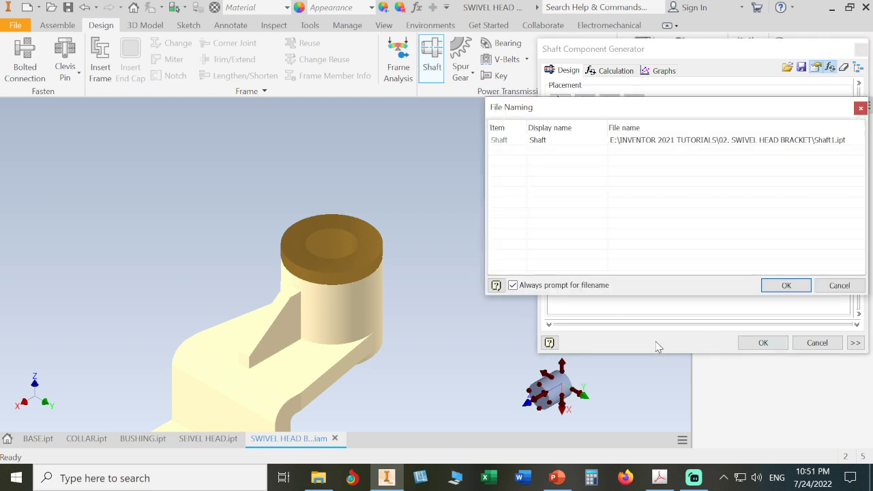
pyautogui.click(783, 286)
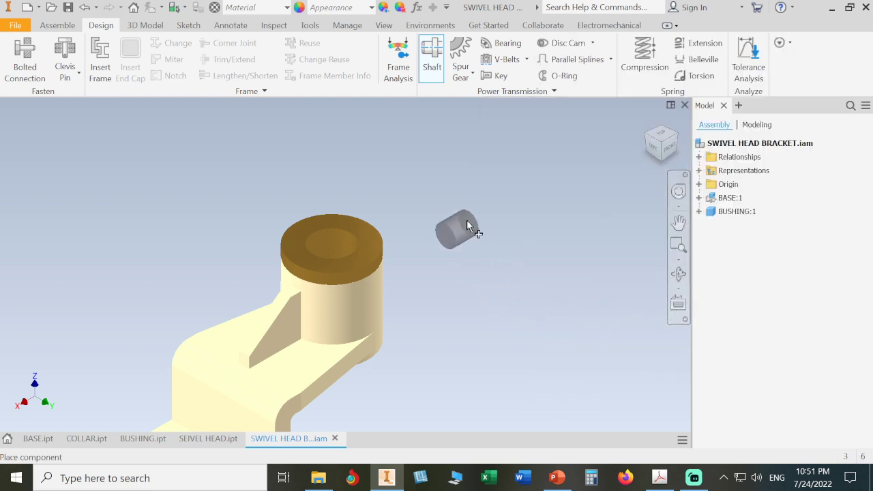
pyautogui.click(467, 221)
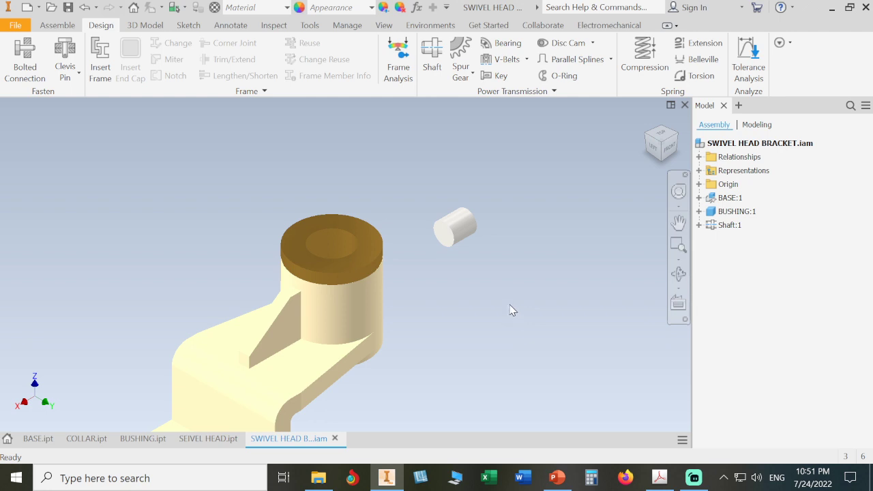
# - Reopen the placed shaft for editing with the Design Accelerator and add a second cylinder section
pyautogui.click(717, 231)
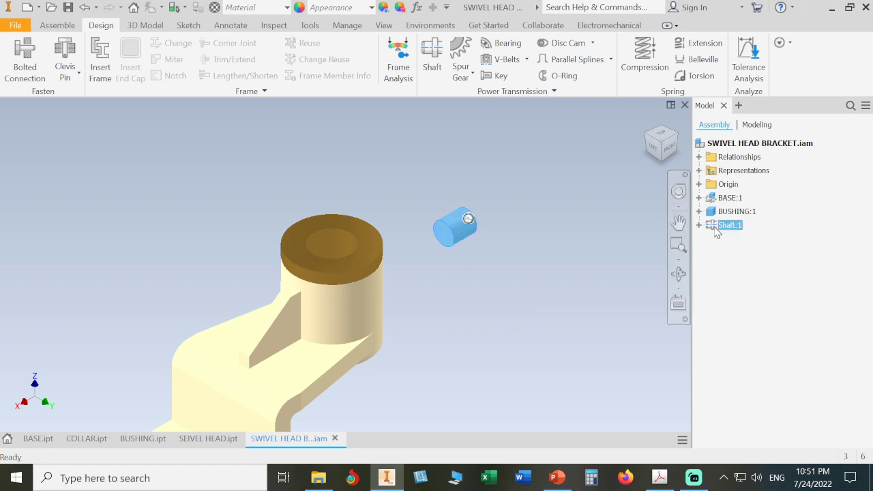
pyautogui.rightClick(718, 232)
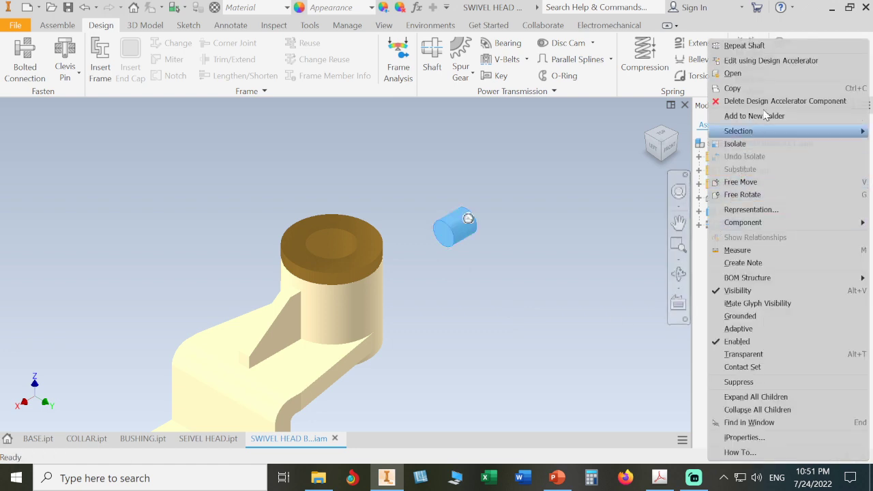
pyautogui.click(766, 62)
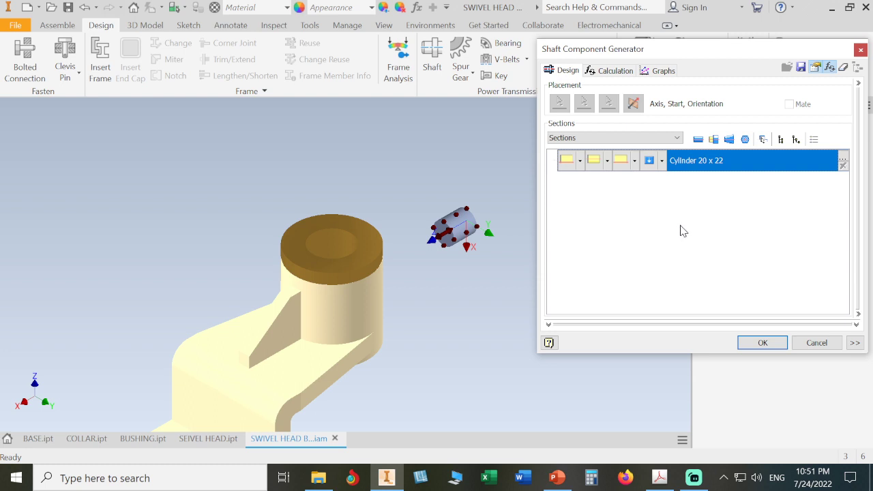
pyautogui.click(698, 139)
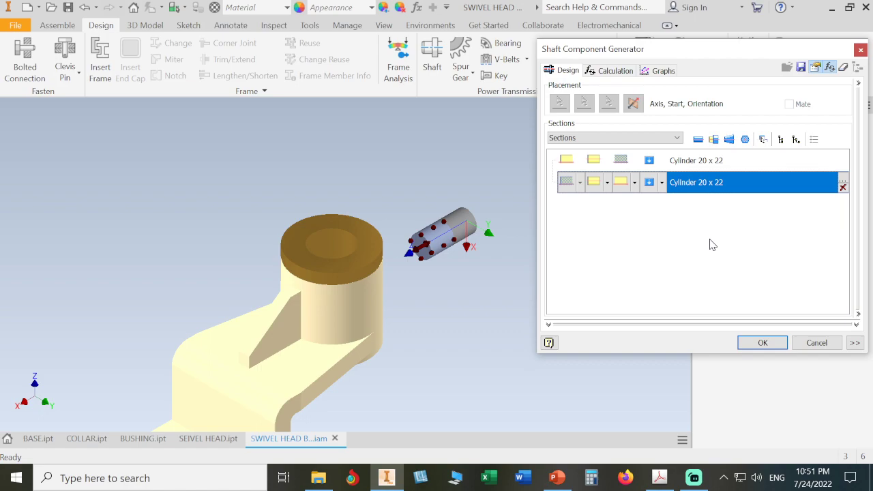
# - Check the shaft drawing in the exercise book and set the second cylinder section to 36 mm diameter and 80 mm length
pyautogui.click(658, 477)
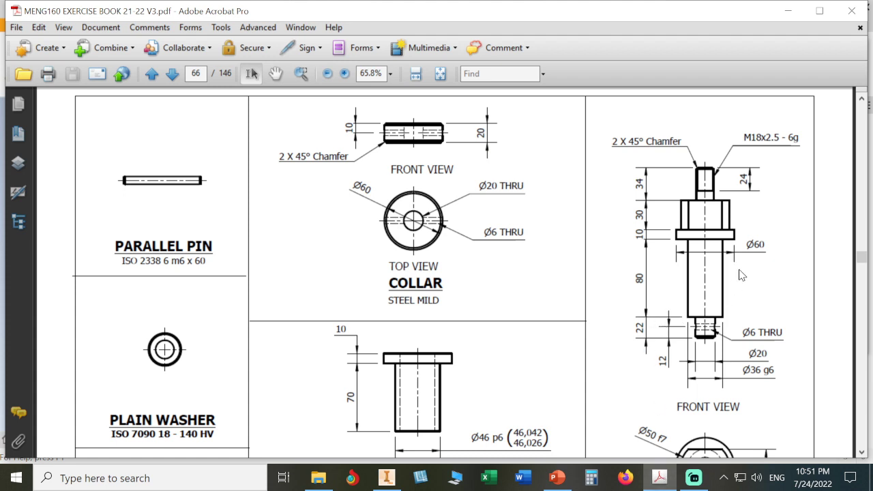
pyautogui.scroll(-1, 729, 368)
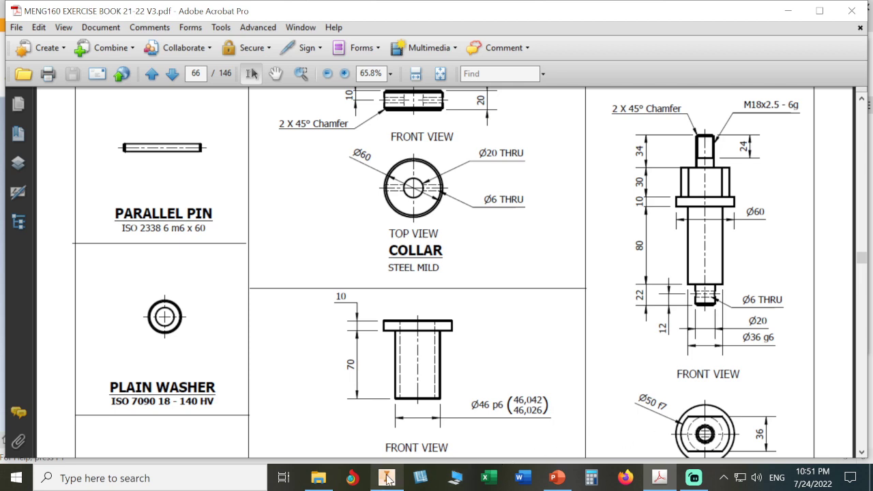
pyautogui.click(421, 459)
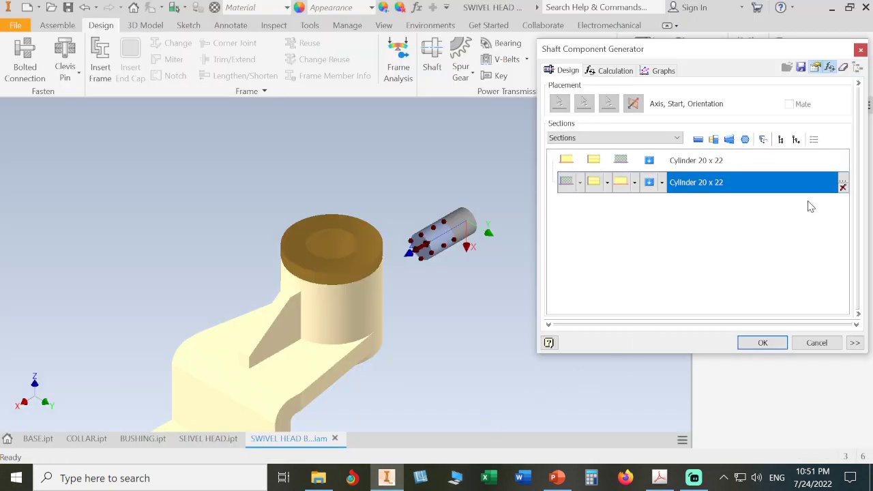
pyautogui.click(843, 180)
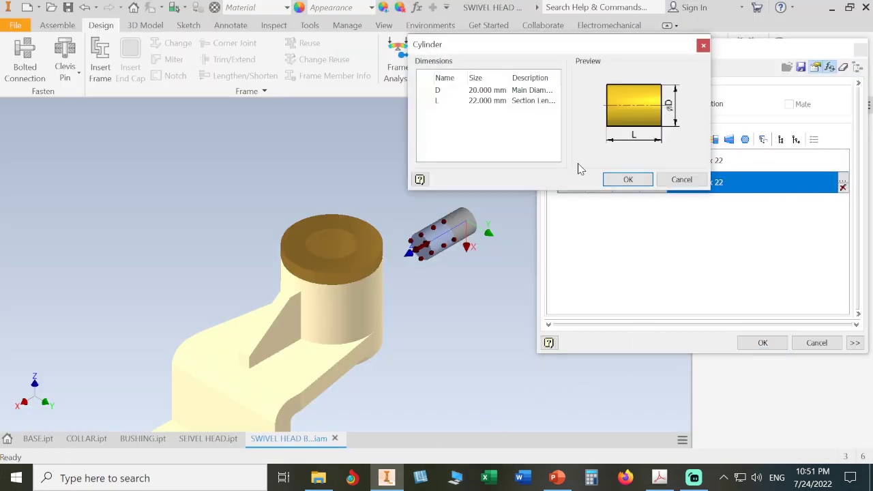
pyautogui.click(488, 90)
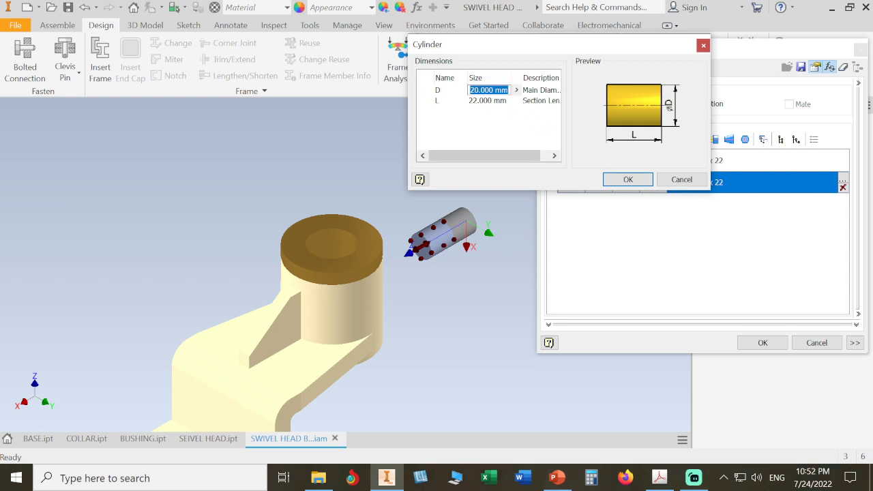
pyautogui.write('36')
pyautogui.click(481, 102)
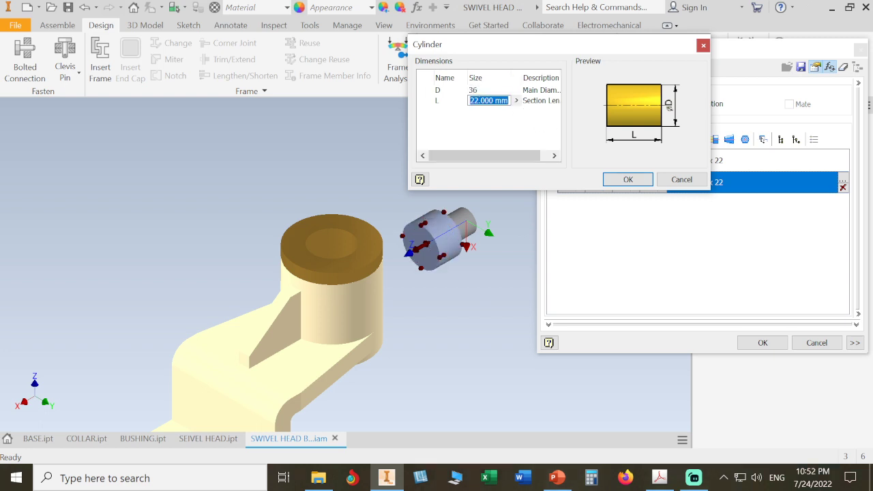
pyautogui.write('80')
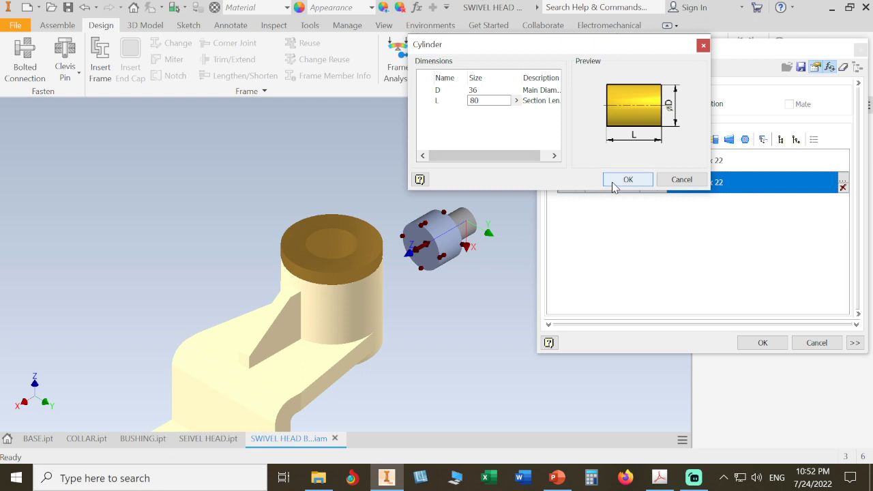
pyautogui.click(616, 181)
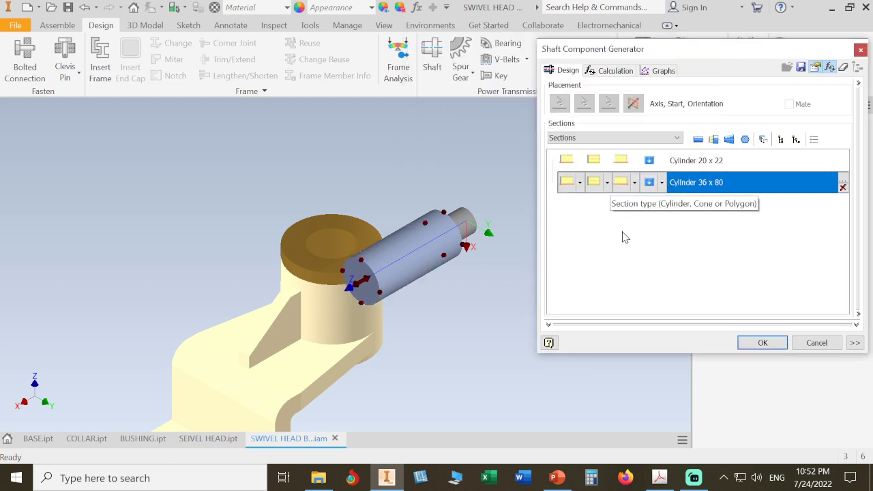
# - Check the shaft drawing and add a third cylinder section with a 60 mm diameter and 10 mm length
pyautogui.click(697, 140)
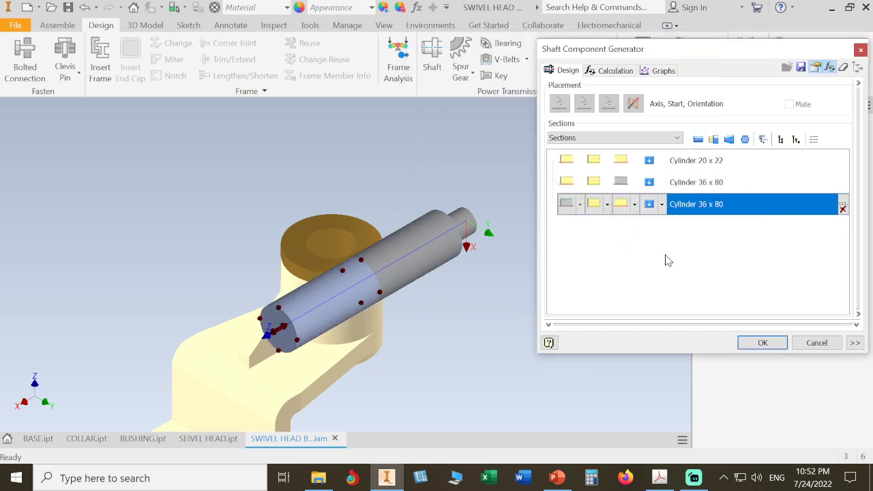
pyautogui.click(659, 478)
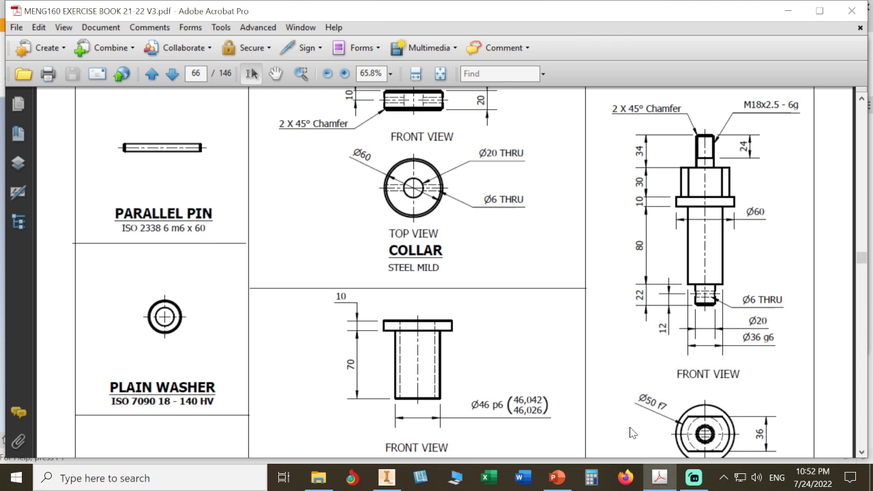
pyautogui.click(388, 479)
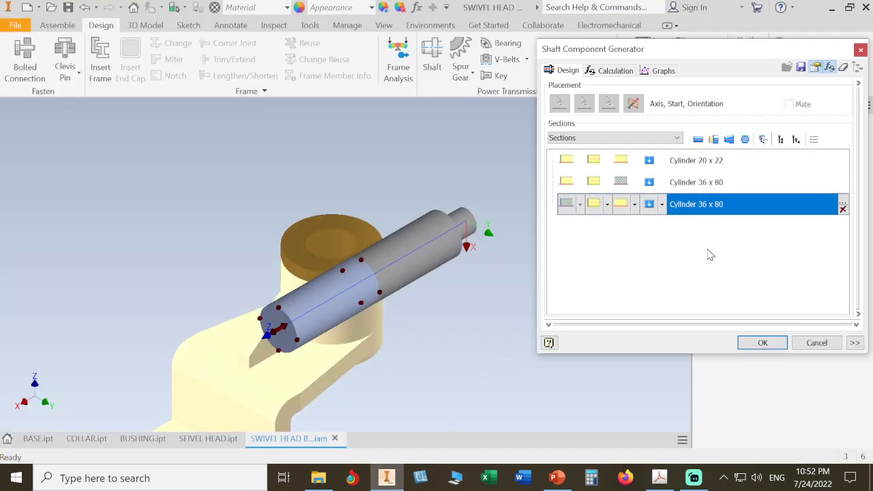
pyautogui.click(844, 204)
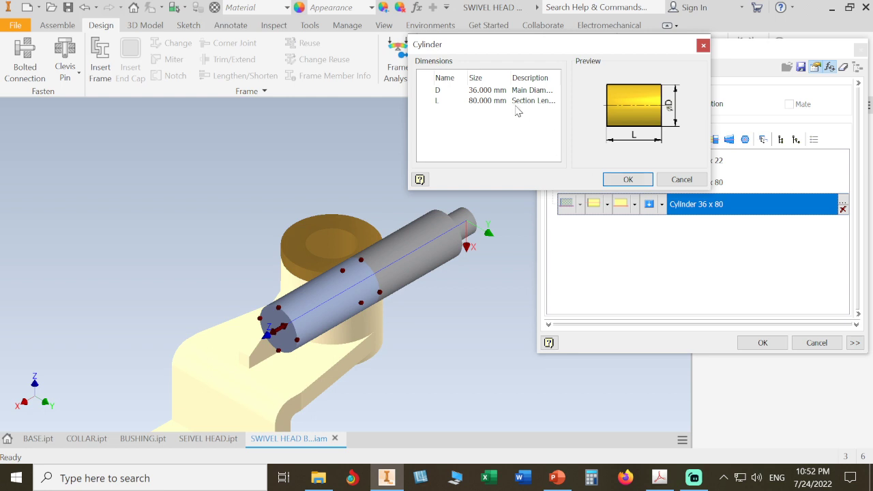
pyautogui.click(498, 91)
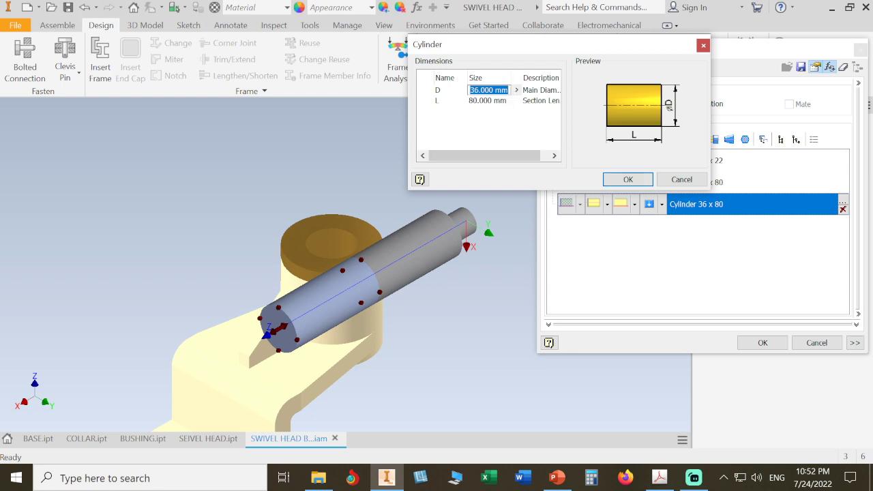
pyautogui.write('60')
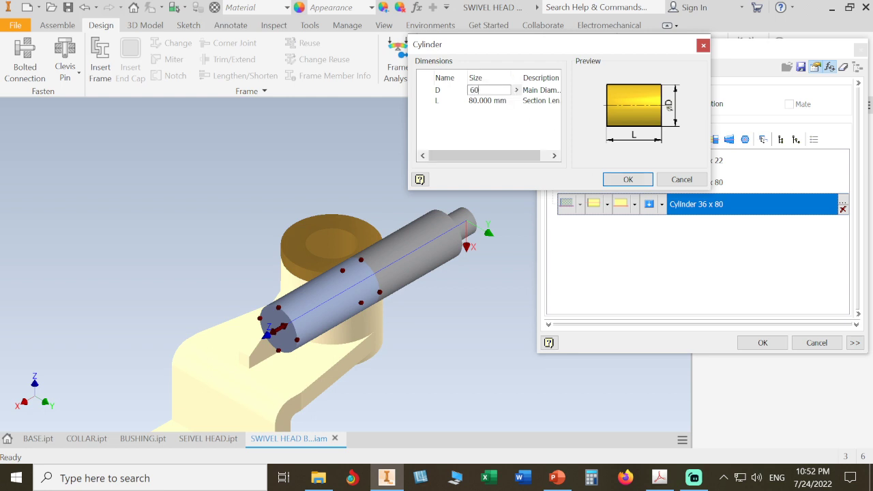
pyautogui.click(502, 101)
pyautogui.write('10')
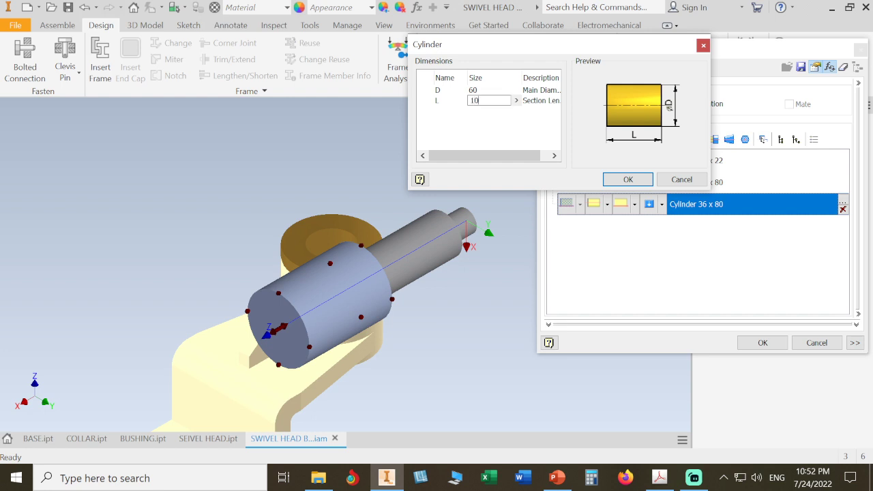
pyautogui.click(627, 180)
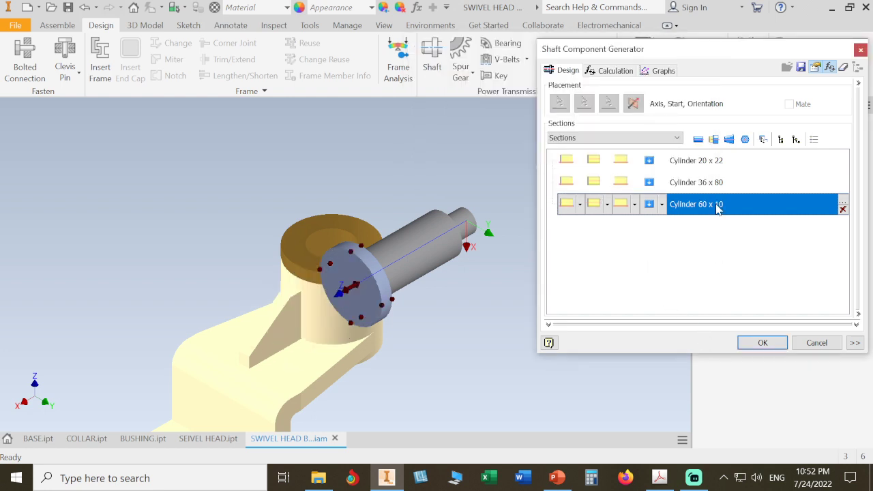
# - Add a fourth cylinder section with a 50 mm diameter and 30 mm length, consulting the shaft's front and top views in the exercise book
pyautogui.click(699, 140)
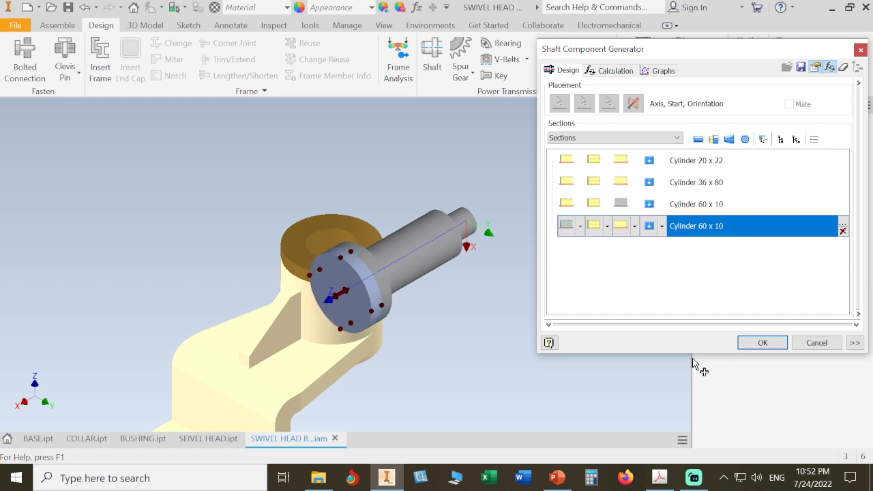
pyautogui.click(659, 477)
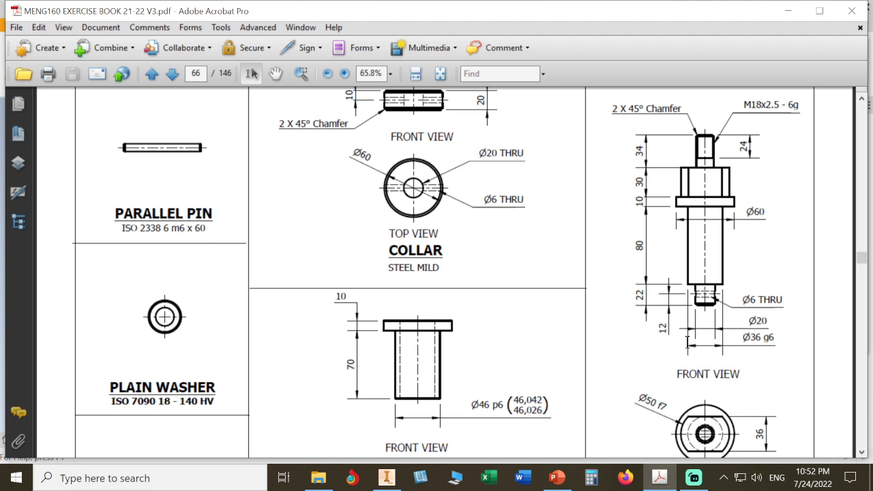
pyautogui.scroll(-1, 688, 344)
pyautogui.scroll(-2, 686, 342)
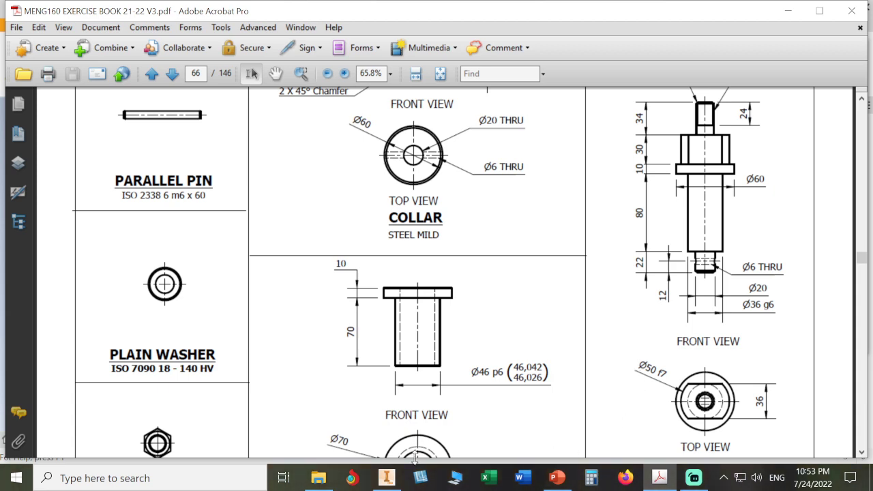
pyautogui.click(386, 477)
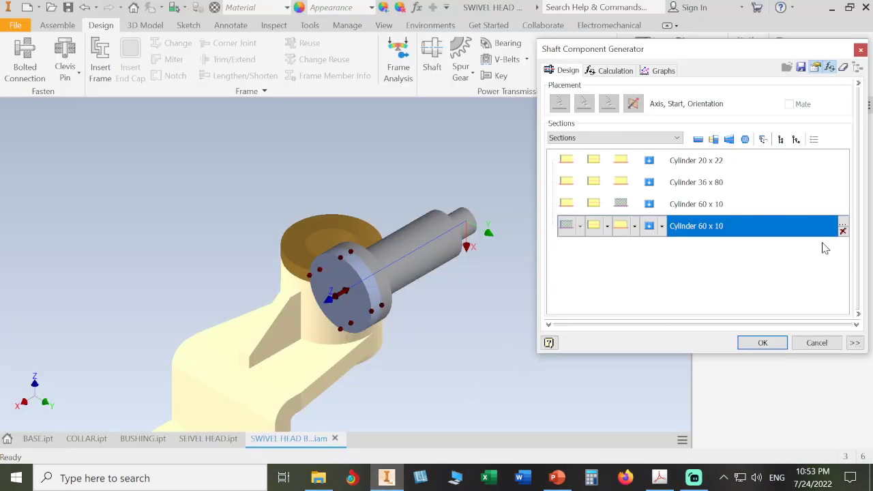
pyautogui.click(843, 227)
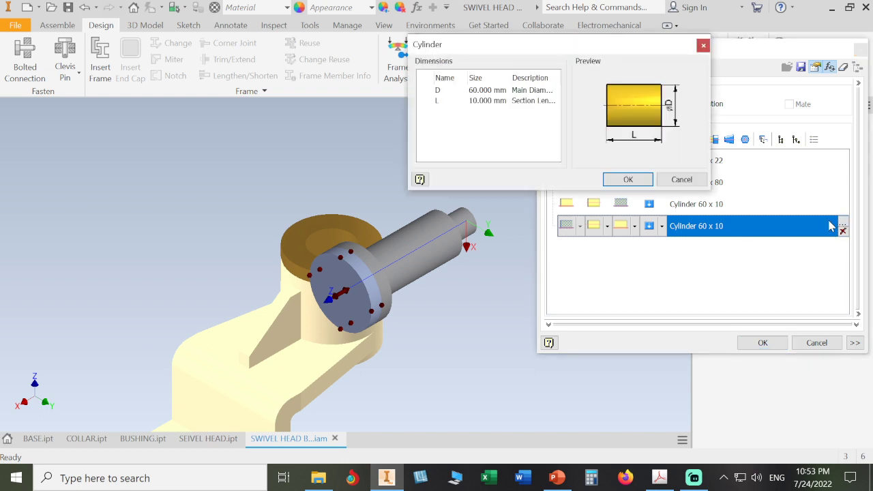
pyautogui.click(492, 90)
pyautogui.write('50')
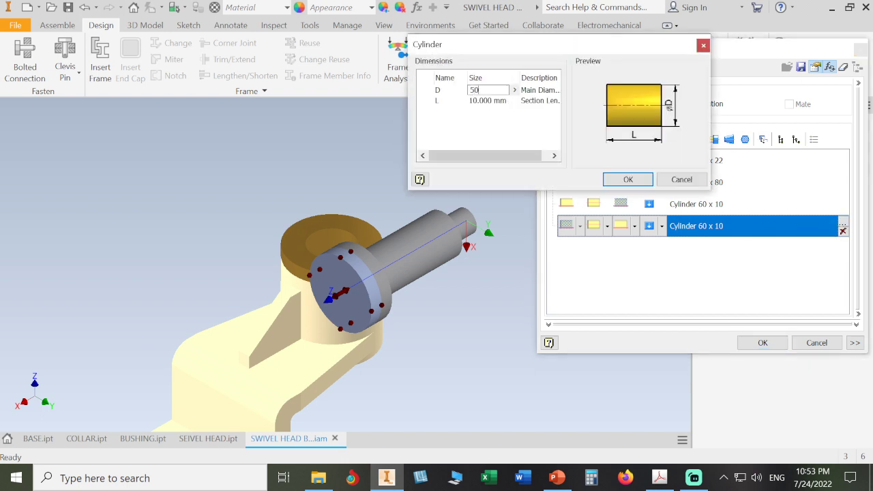
pyautogui.press('Tab')
pyautogui.write('30')
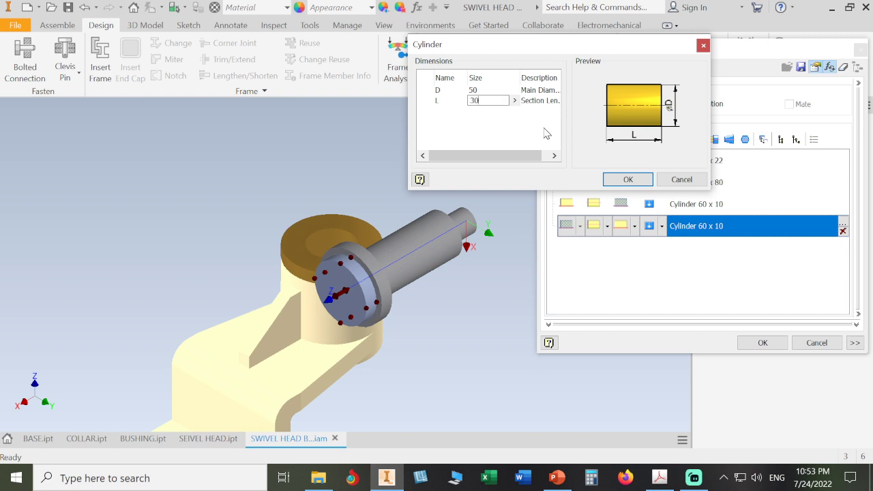
pyautogui.click(622, 179)
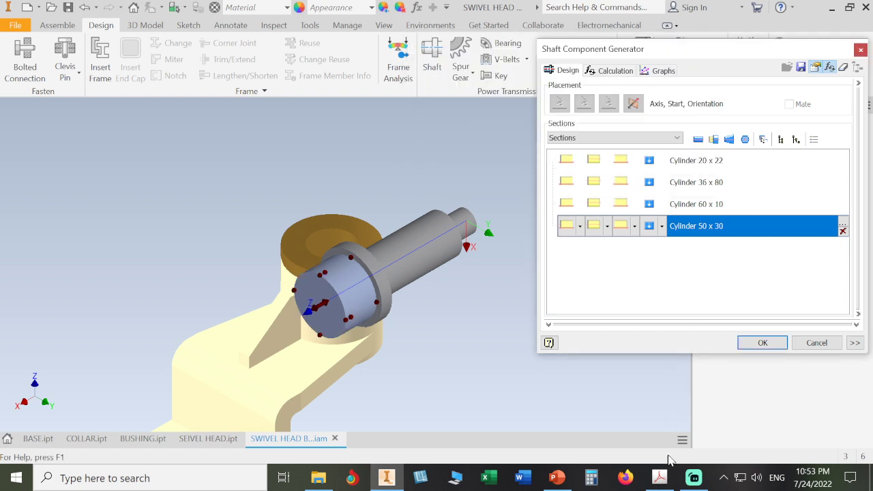
# - Add a fifth cylinder section with an 18 mm diameter and 34 mm length, taking the thread-end dimensions from the exercise book drawing
pyautogui.click(661, 480)
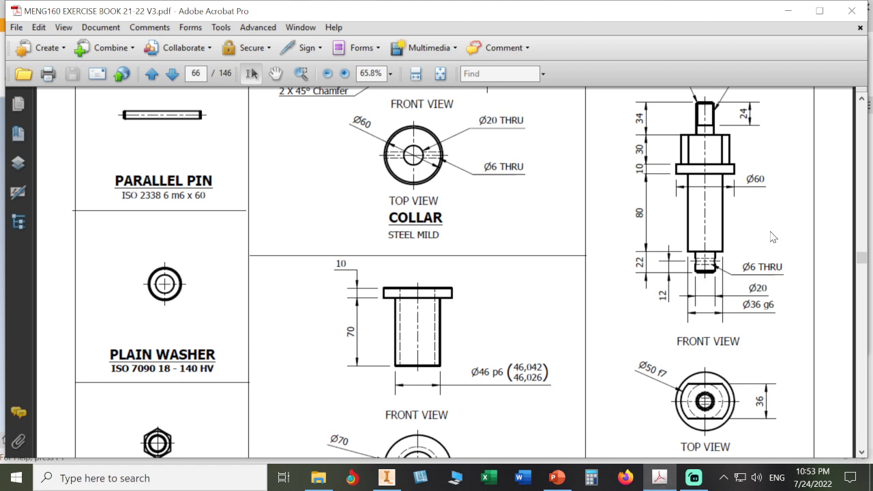
pyautogui.scroll(3, 775, 236)
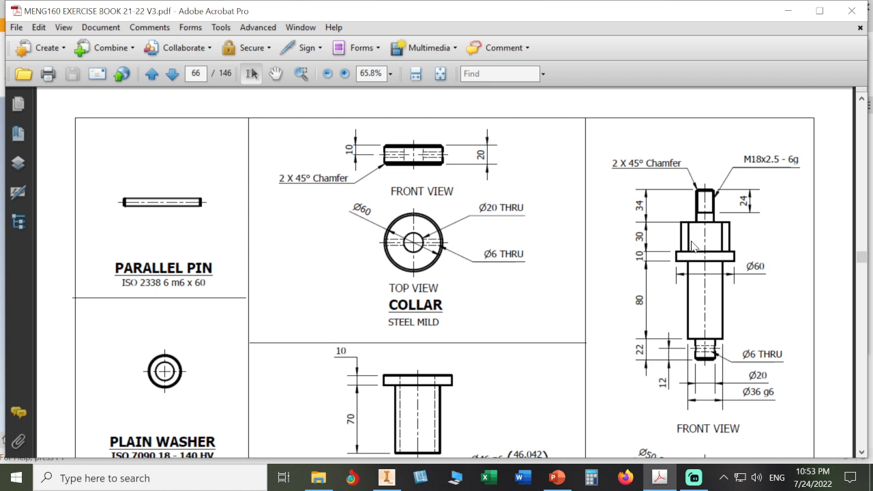
pyautogui.click(388, 480)
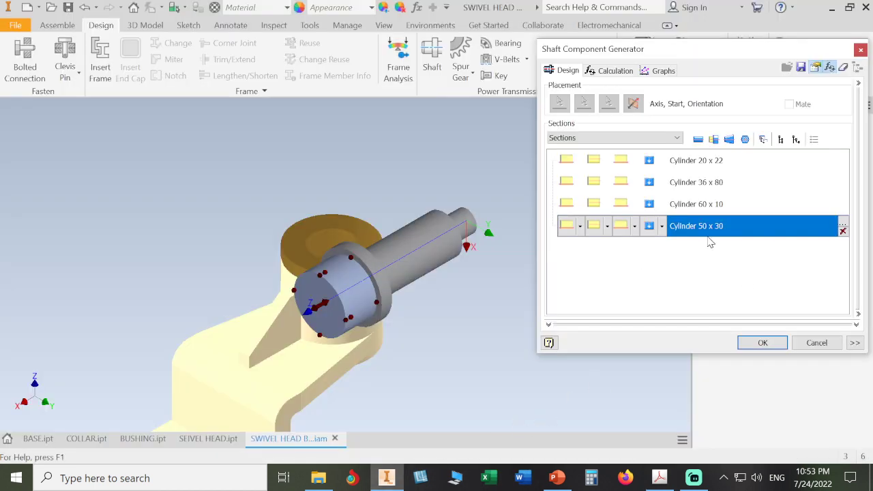
pyautogui.click(698, 139)
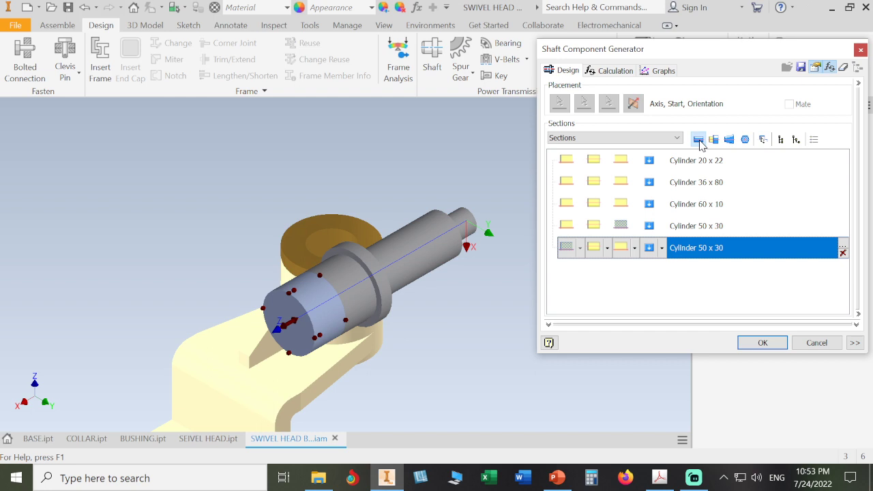
pyautogui.click(843, 247)
pyautogui.click(490, 90)
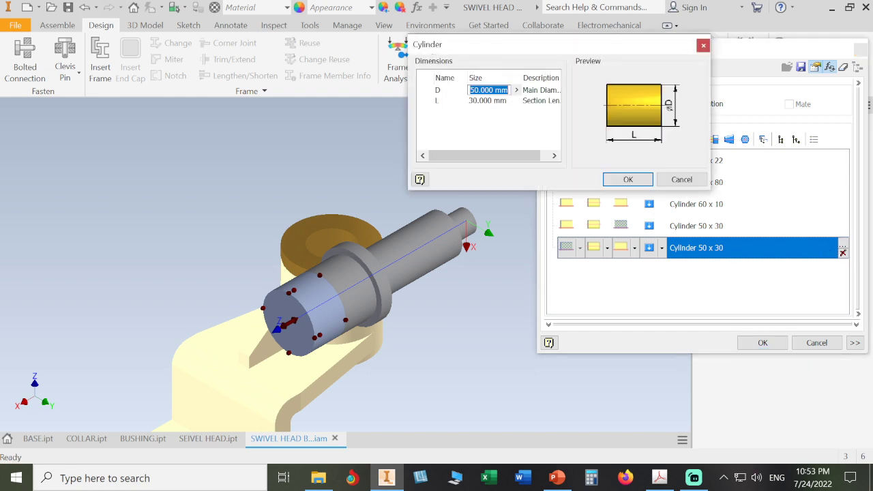
pyautogui.write('18')
pyautogui.click(503, 101)
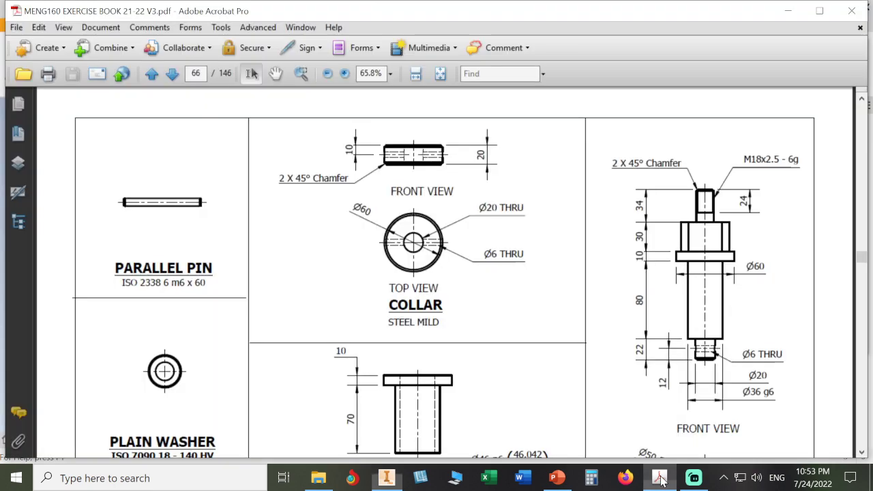
pyautogui.click(660, 478)
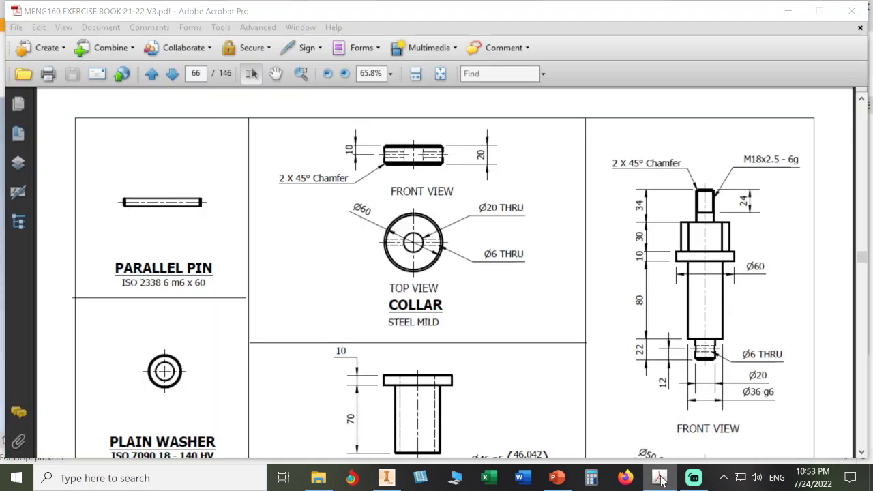
pyautogui.click(659, 477)
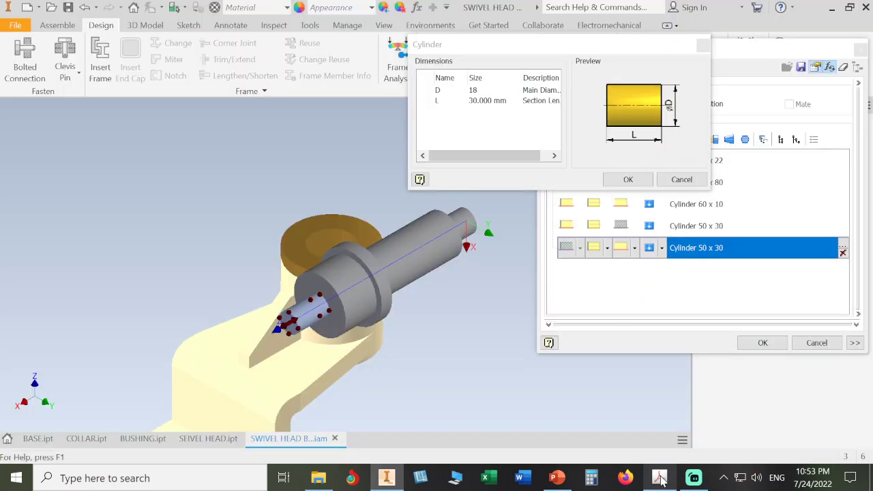
pyautogui.click(501, 101)
pyautogui.write('34')
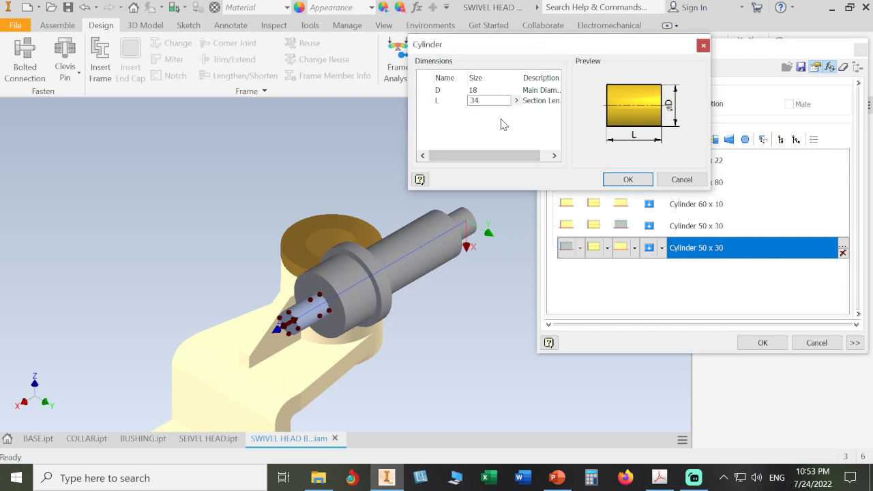
pyautogui.click(503, 125)
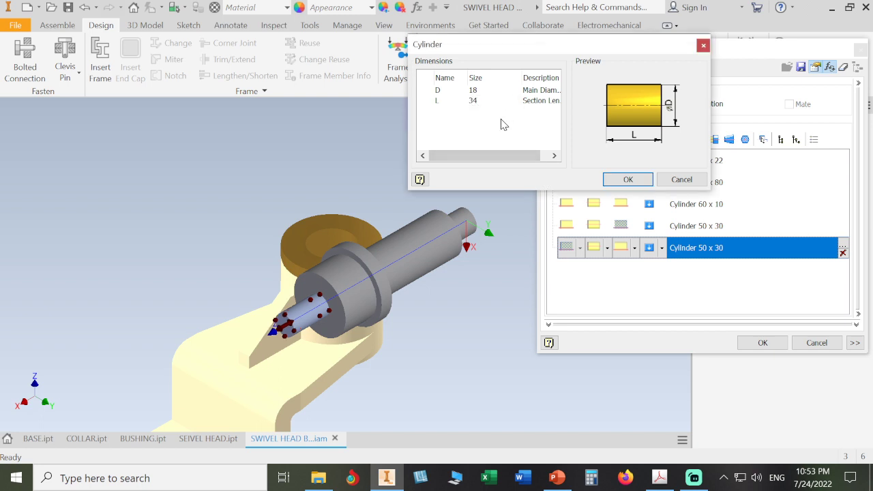
pyautogui.click(627, 179)
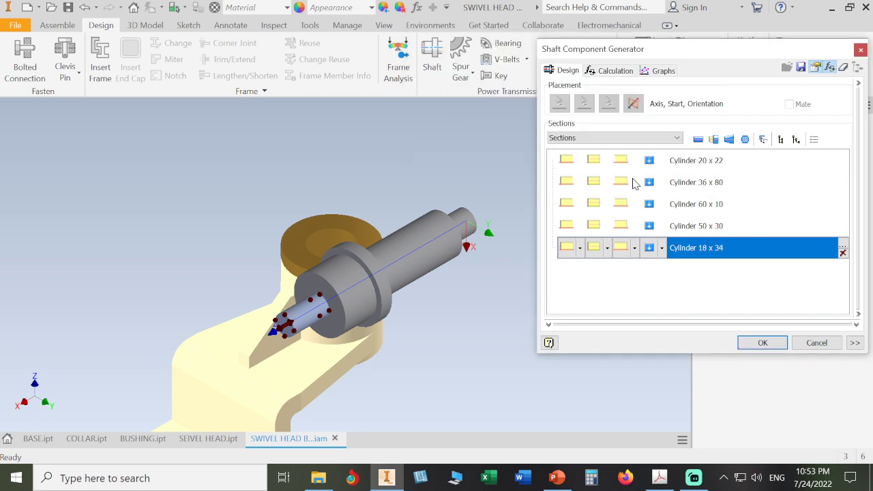
# - Apply the section changes to the shaft and save the assembly together with its updated files
pyautogui.click(761, 343)
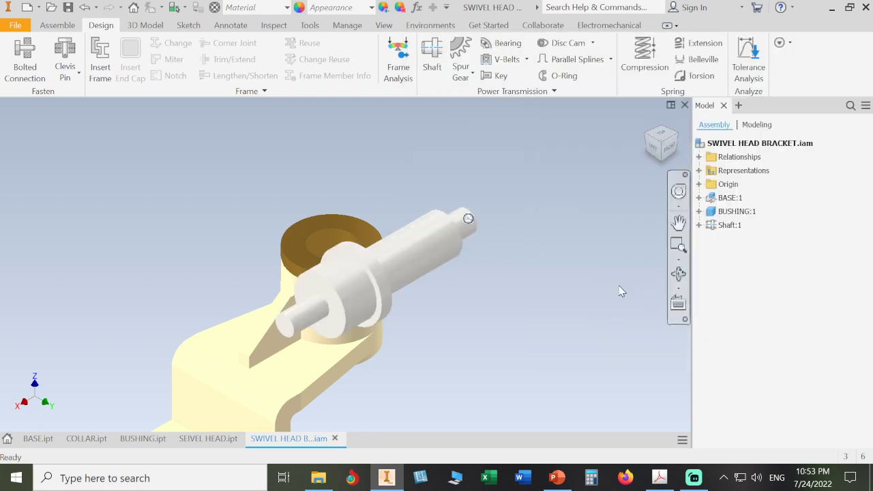
pyautogui.click(68, 6)
pyautogui.click(563, 134)
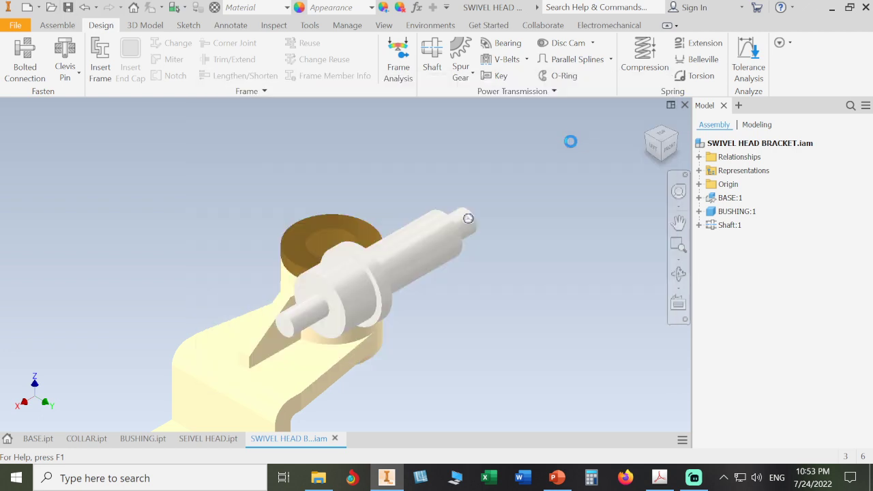
# - Move the shaft off the bushing into the empty space on the opposite side of the bracket
pyautogui.scroll(-3, 566, 186)
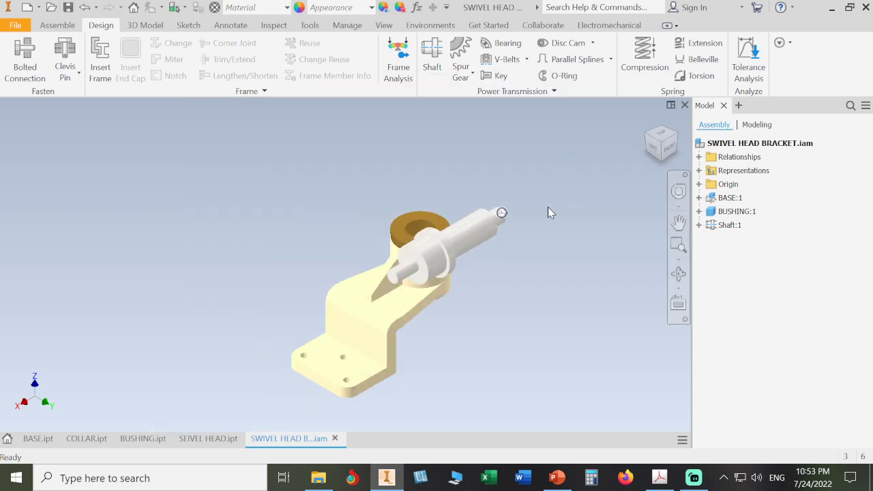
pyautogui.click(471, 234)
pyautogui.moveTo(471, 233); pyautogui.dragTo(338, 209)
# - Assign the Steel, Alloy material to the shaft and save SWIVEL HEAD BRACKET.iam together with Shaft1.ipt
pyautogui.click(328, 234)
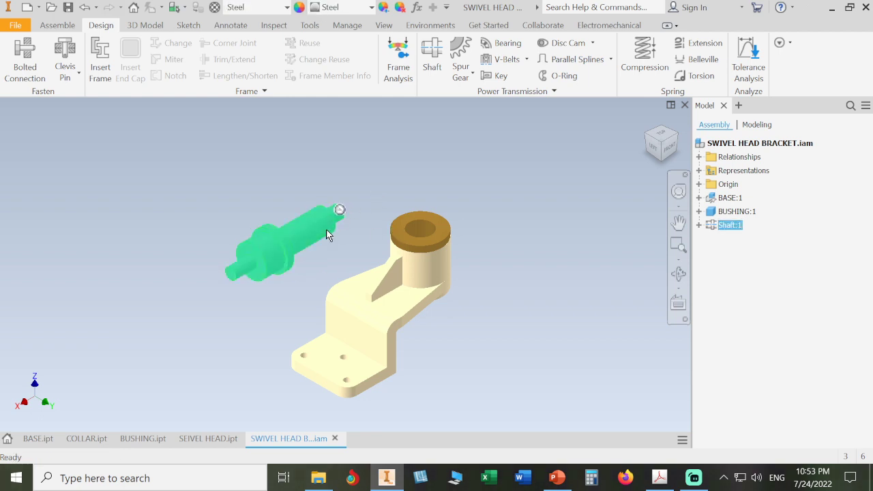
pyautogui.click(287, 7)
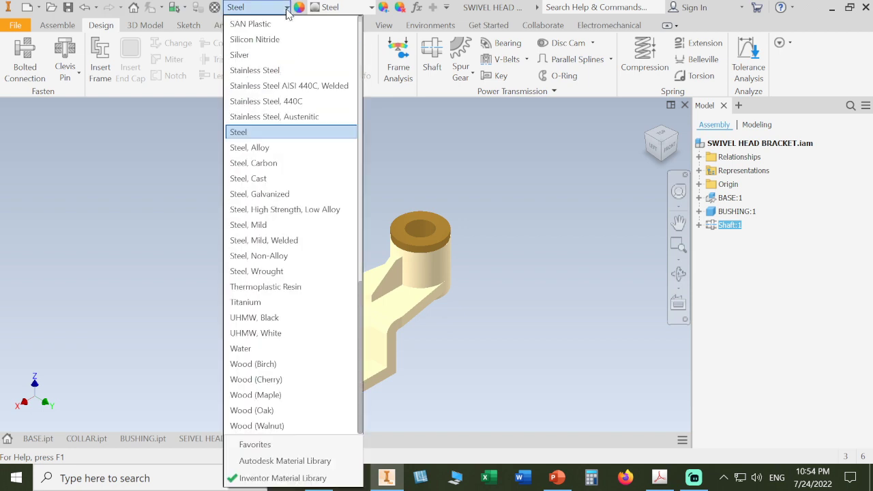
pyautogui.click(300, 149)
pyautogui.click(294, 176)
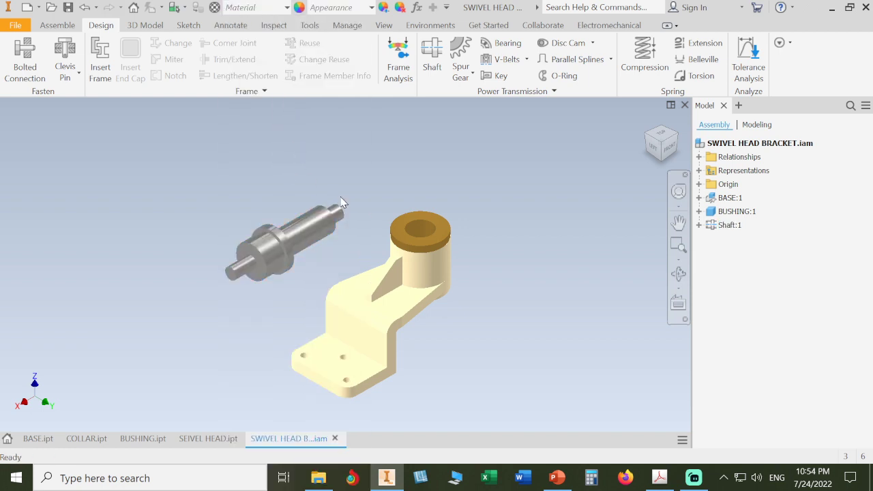
pyautogui.click(69, 7)
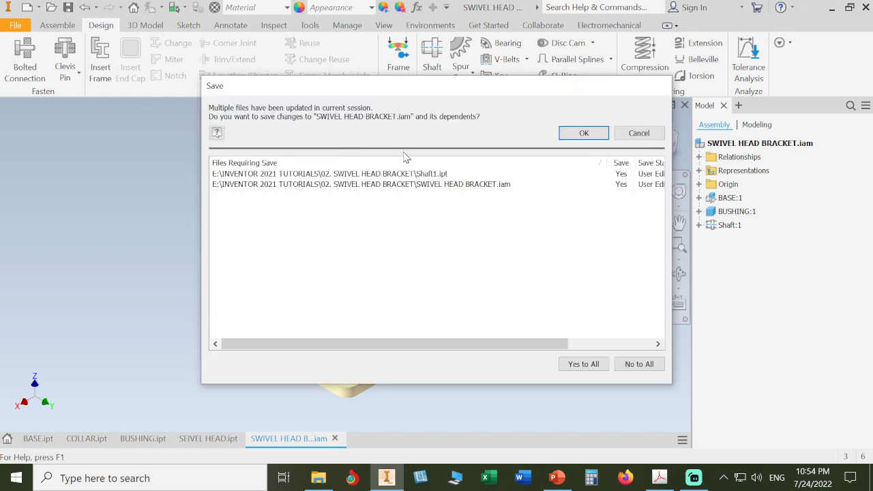
pyautogui.click(584, 133)
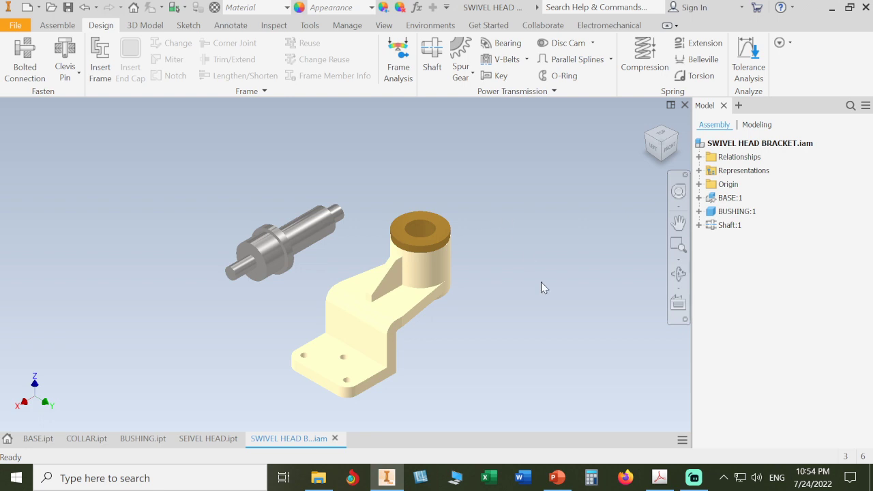
# - Check the threaded end on the exercise book's shaft drawing in Adobe Acrobat and reopen the shaft in Inventor's Shaft Component Generator
pyautogui.click(659, 477)
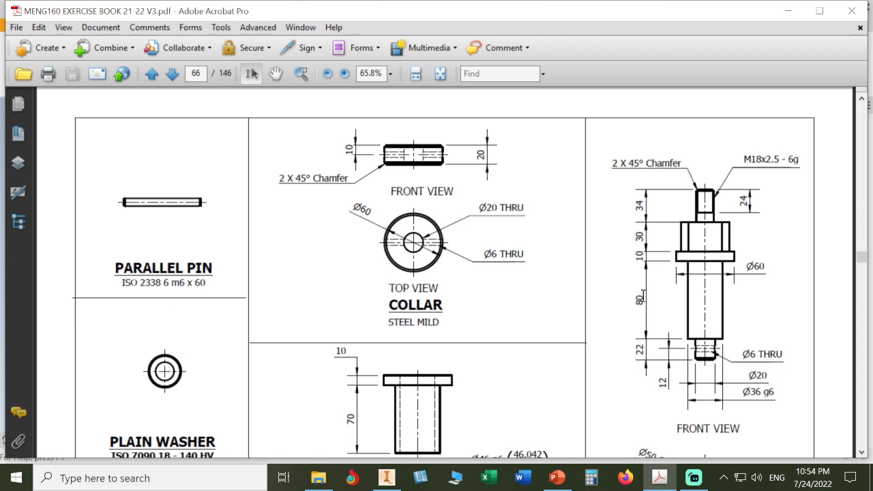
pyautogui.click(386, 478)
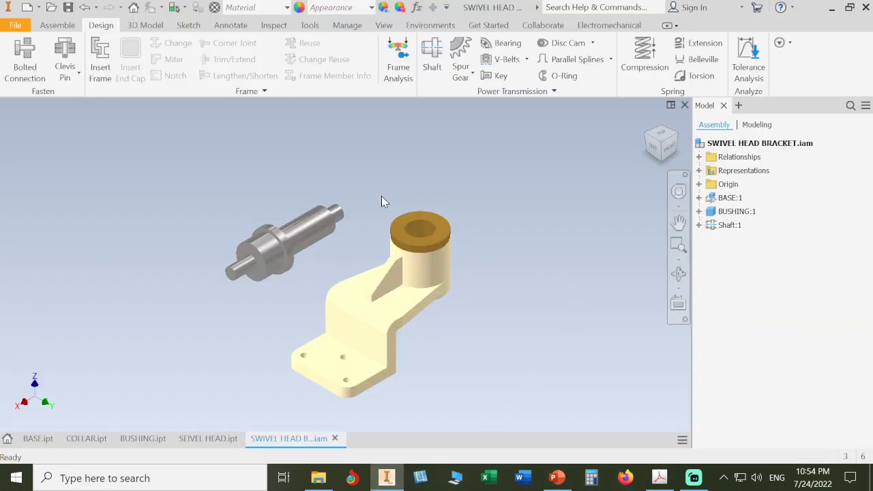
pyautogui.click(312, 225)
pyautogui.rightClick(313, 221)
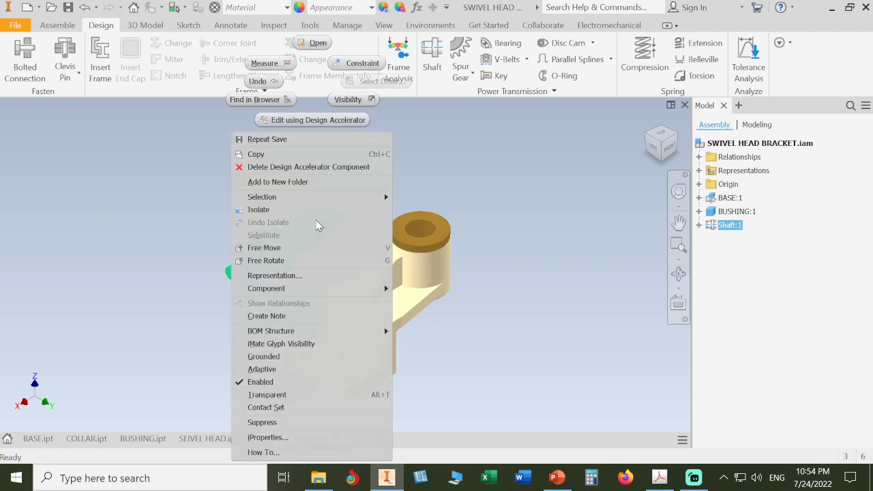
pyautogui.click(338, 120)
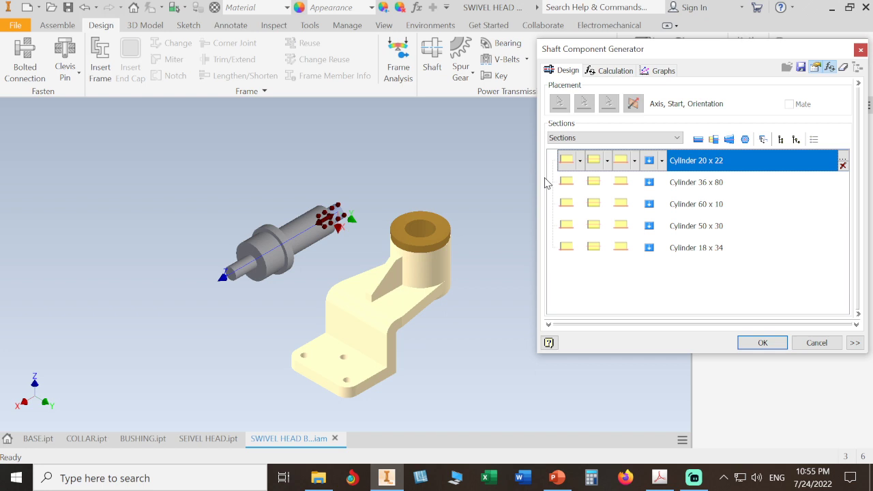
# - Add a thread feature to the free end of the 18 x 34 cylinder section
pyautogui.click(682, 249)
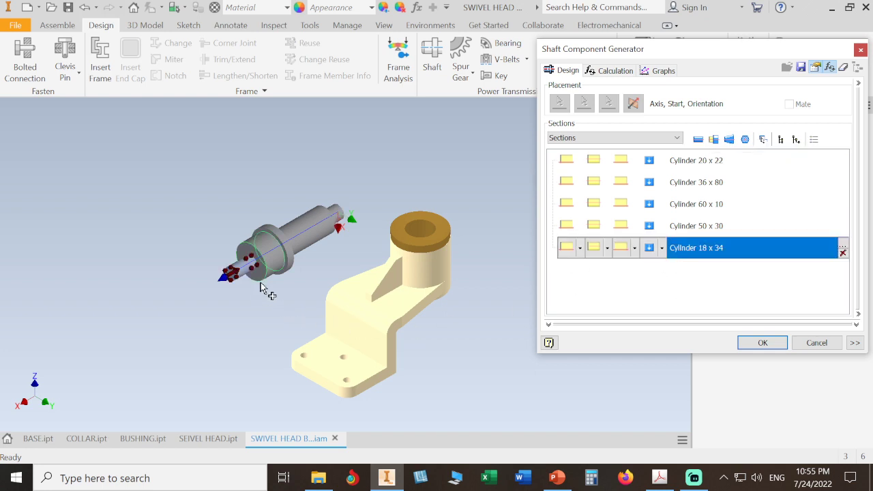
pyautogui.scroll(-3, 268, 288)
pyautogui.scroll(-5, 267, 288)
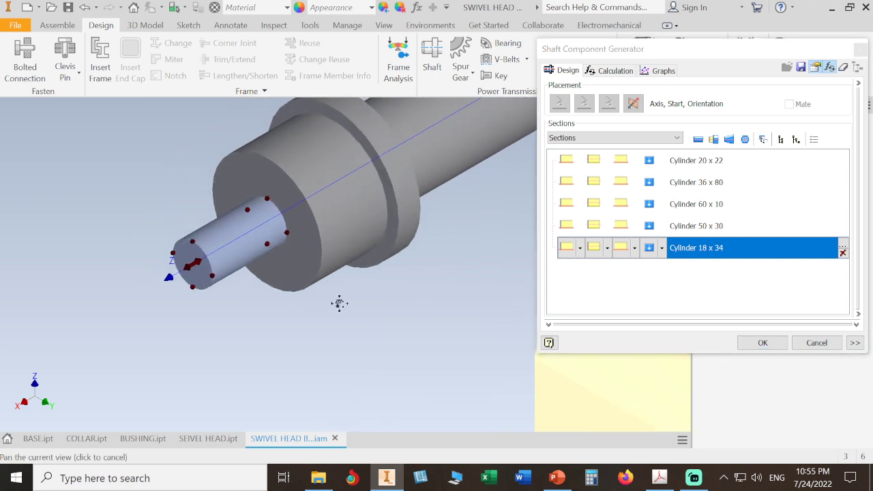
pyautogui.click(591, 228)
pyautogui.click(610, 209)
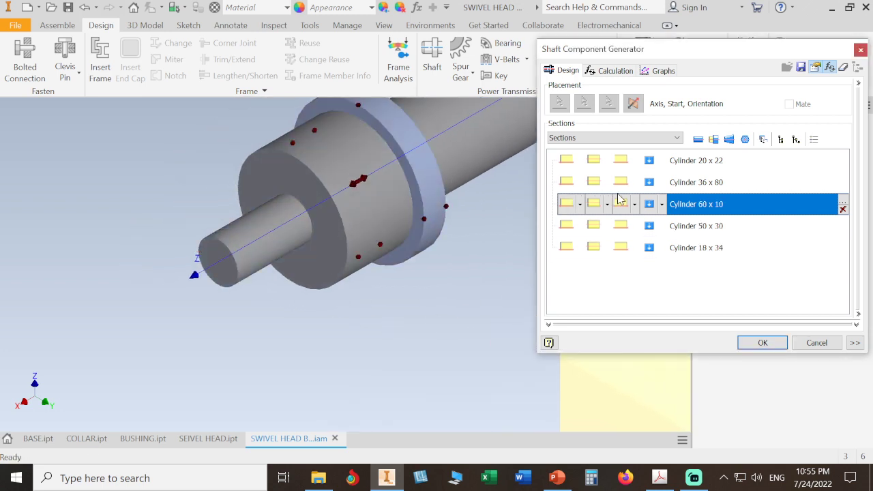
pyautogui.click(625, 187)
pyautogui.click(625, 163)
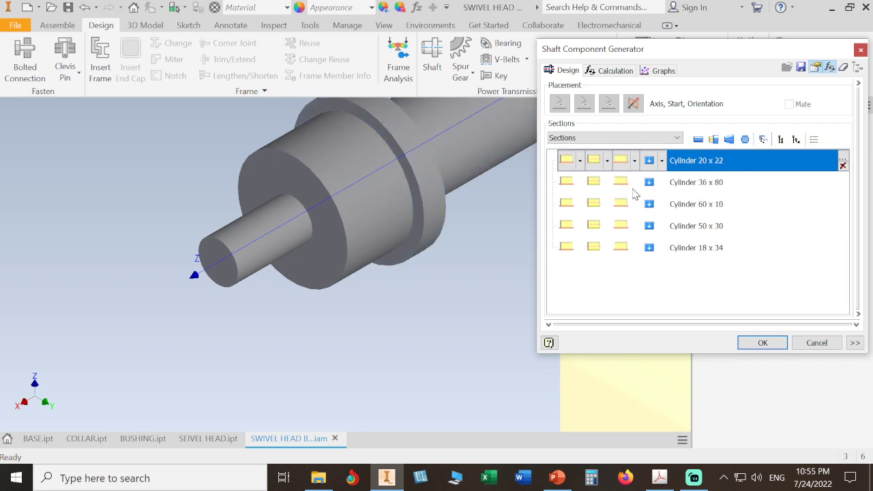
pyautogui.click(636, 249)
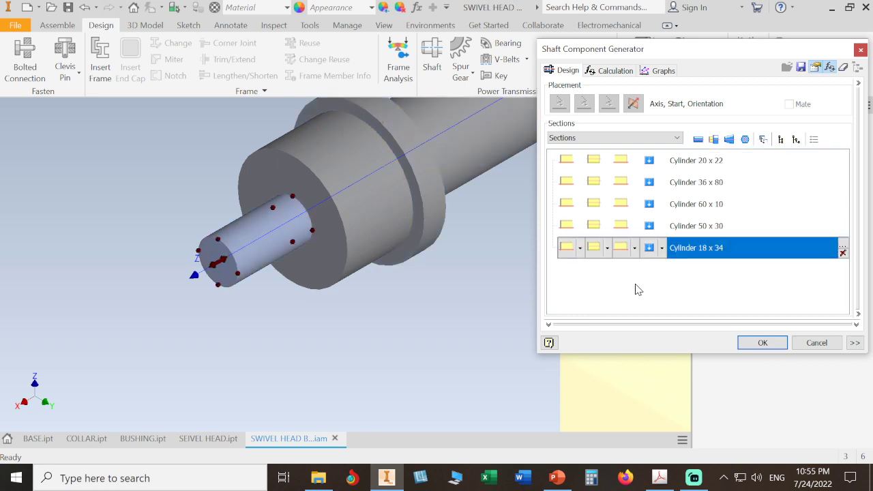
pyautogui.click(635, 250)
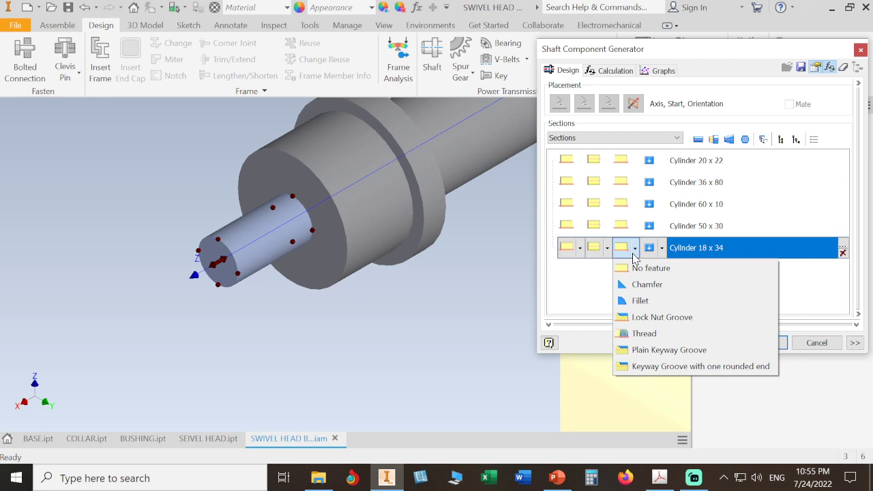
pyautogui.click(645, 335)
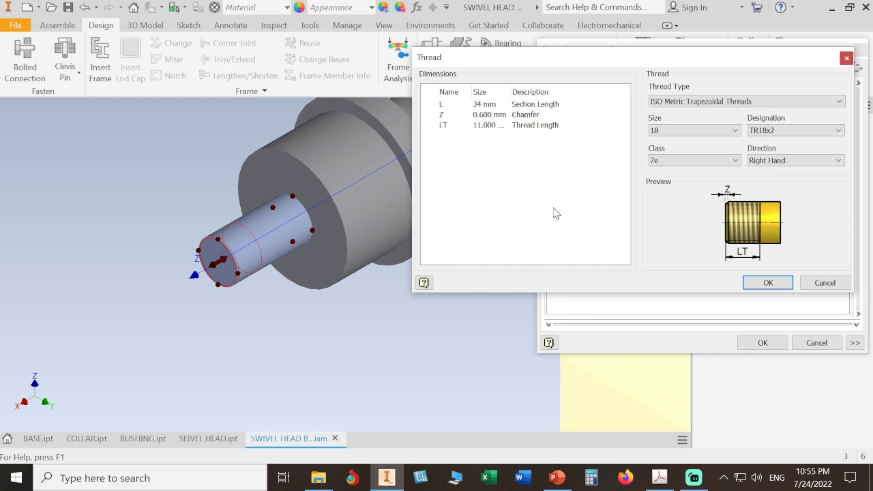
# - Set the thread's chamfer to 2 mm and its thread length to 24 mm
pyautogui.click(504, 114)
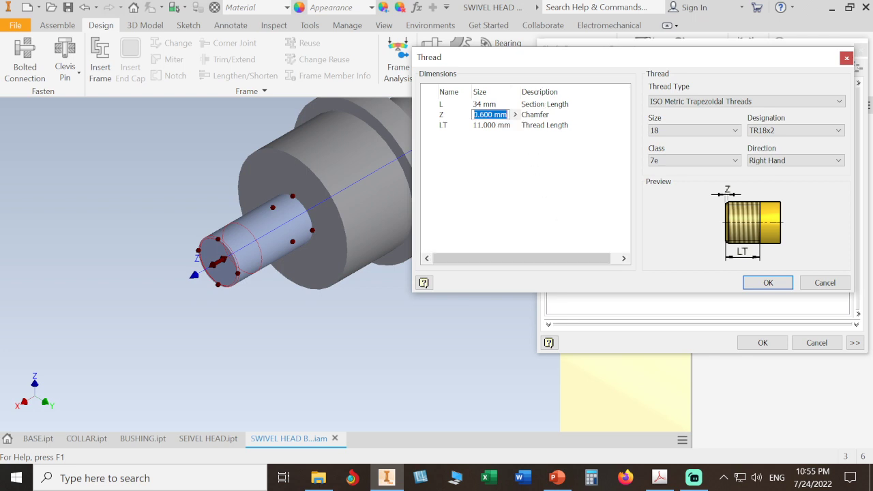
pyautogui.click(659, 477)
pyautogui.click(659, 478)
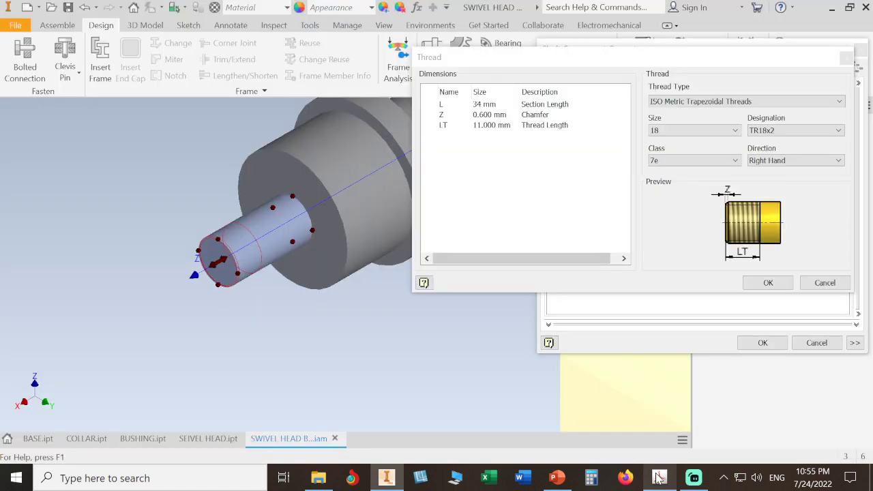
pyautogui.doubleClick(491, 115)
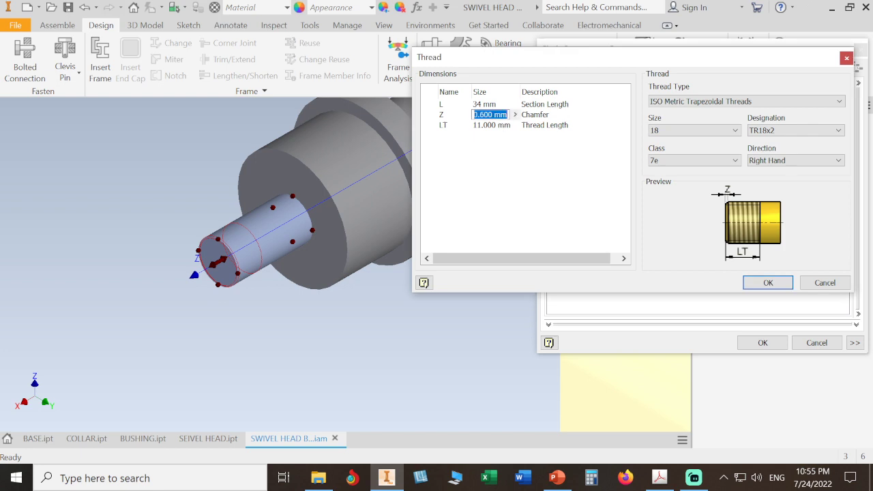
pyautogui.write('2')
pyautogui.doubleClick(503, 127)
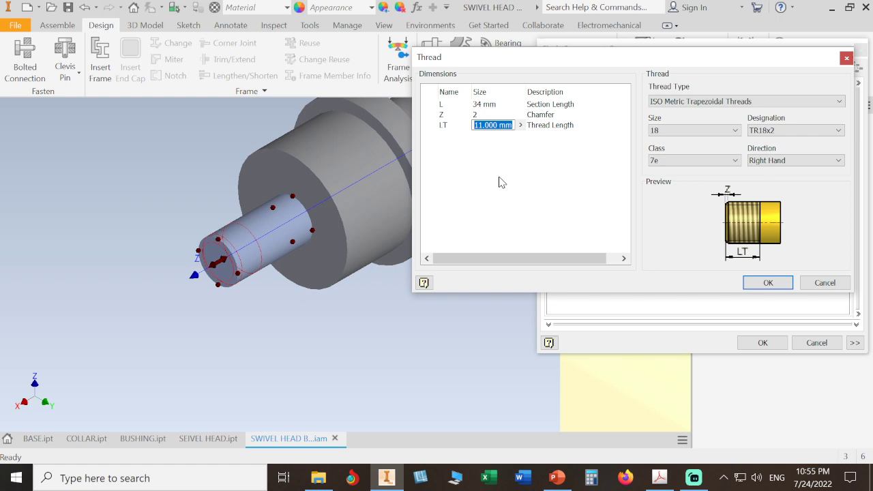
pyautogui.write('24')
# - Set the thread to ISO Metric profile, size 18, designation M18x2.5 and class 6g per the exercise book drawing, and apply it to the shaft
pyautogui.click(661, 476)
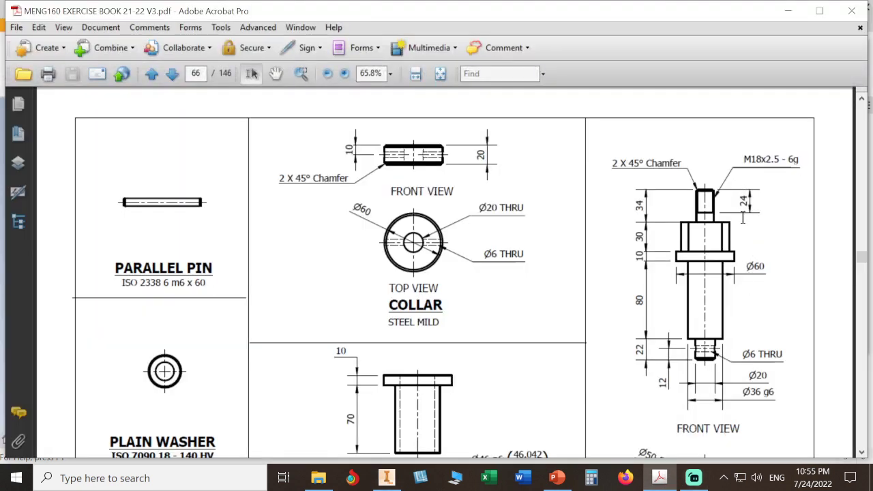
pyautogui.click(386, 478)
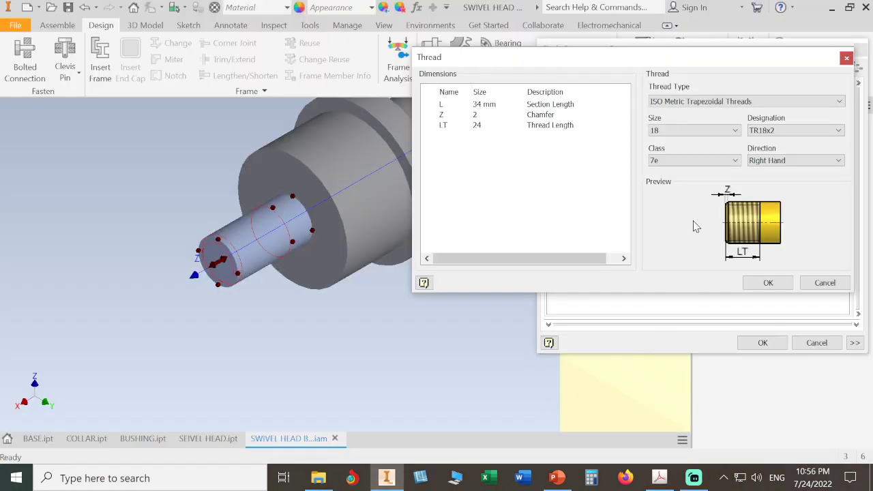
pyautogui.click(726, 108)
pyautogui.click(727, 132)
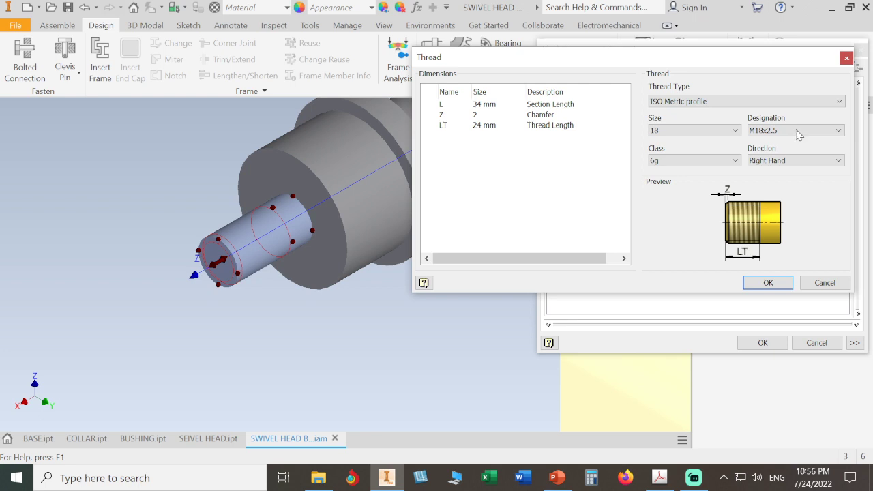
pyautogui.click(823, 102)
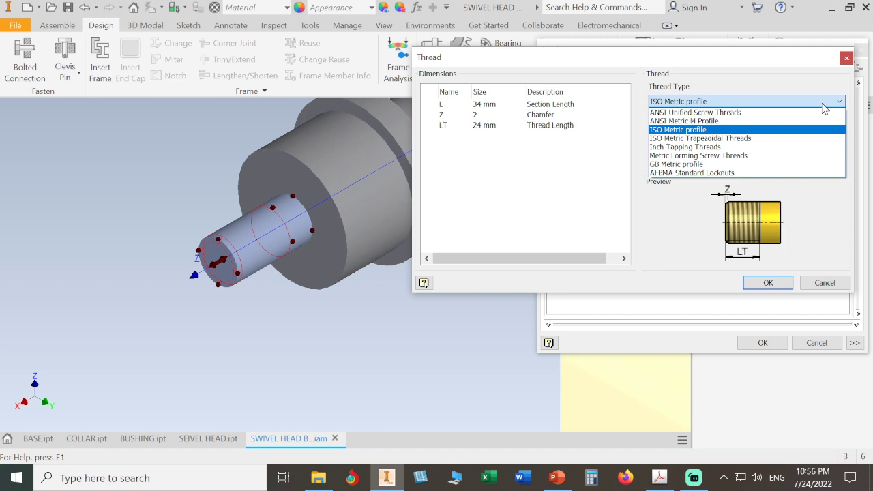
pyautogui.click(824, 103)
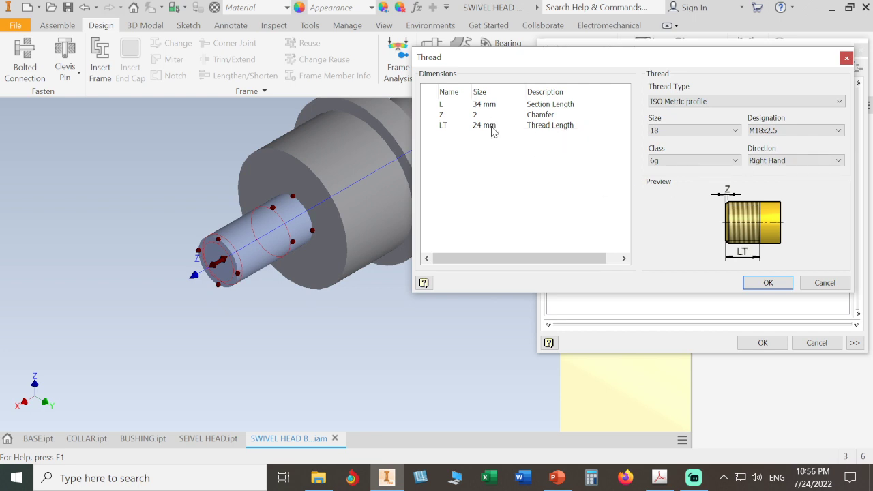
pyautogui.click(758, 284)
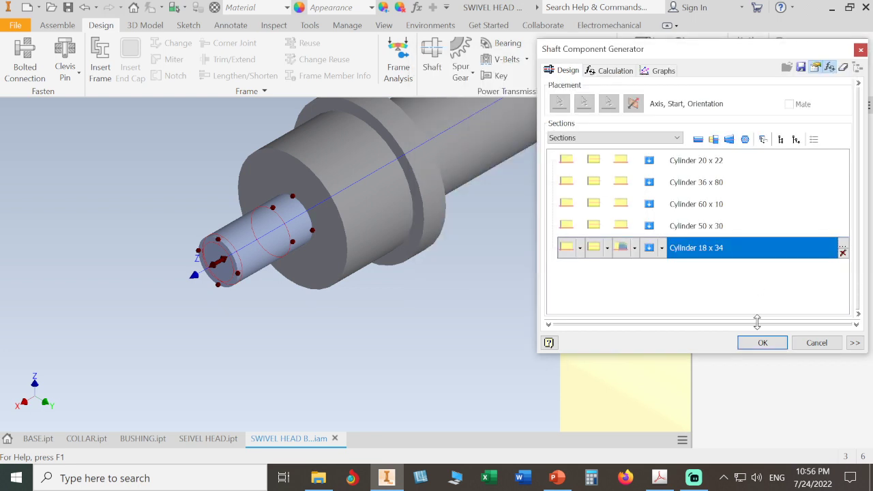
pyautogui.click(763, 343)
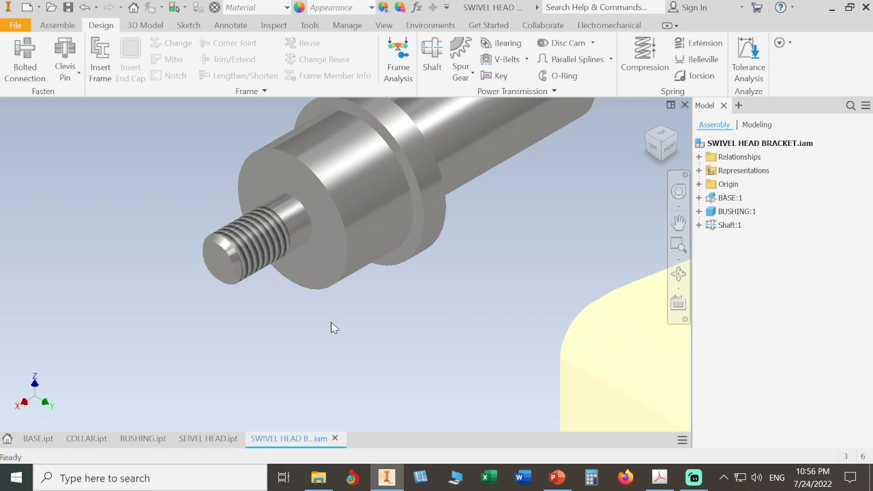
# - Consult the shaft's front and top views in the exercise book for the flats on the 50 mm section, and reopen the shaft for editing
pyautogui.scroll(-3, 297, 289)
pyautogui.scroll(3, 298, 290)
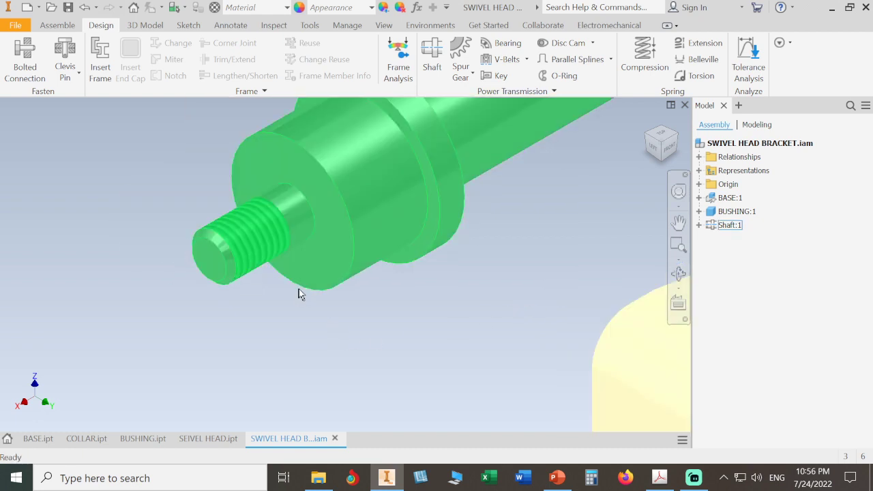
pyautogui.scroll(2, 408, 335)
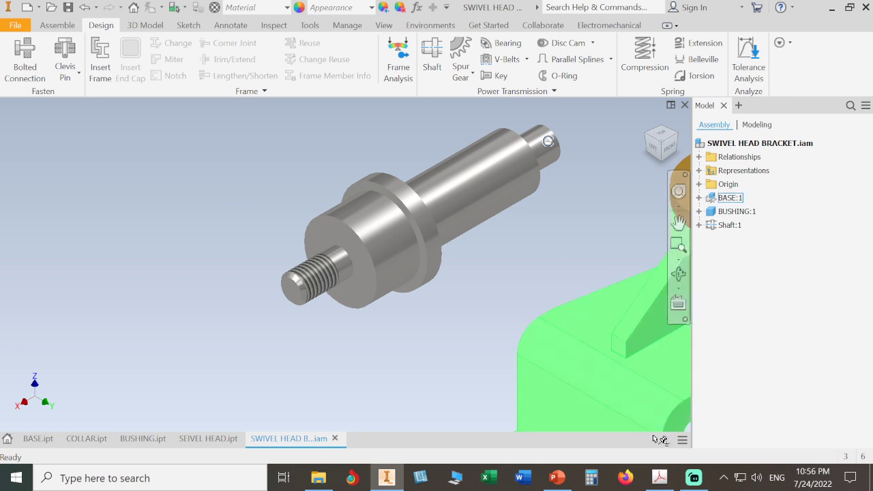
pyautogui.click(659, 478)
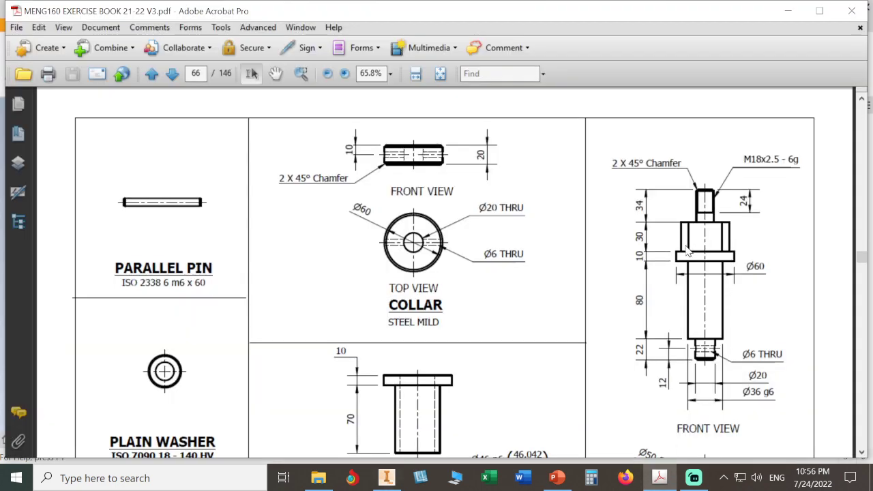
pyautogui.scroll(-3, 765, 349)
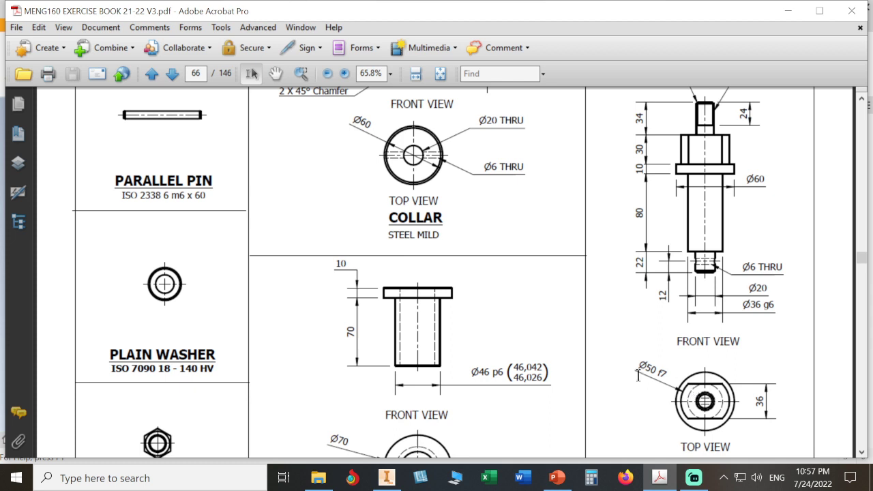
pyautogui.click(388, 479)
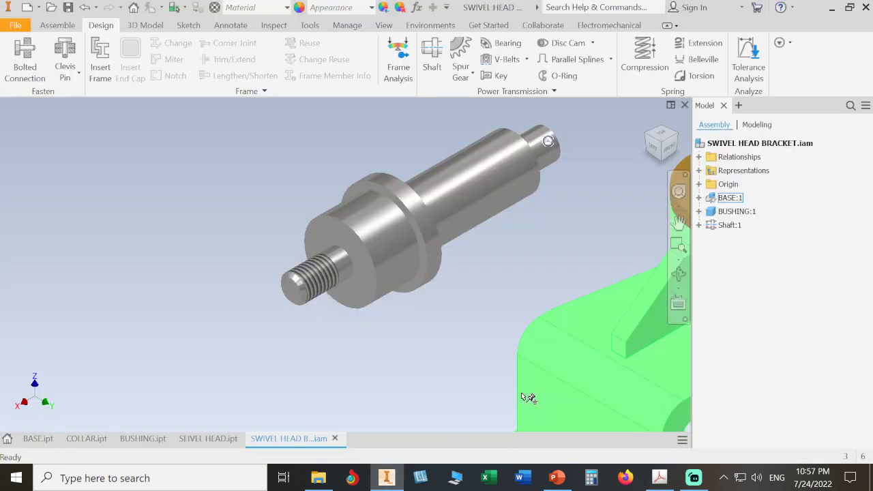
pyautogui.click(462, 216)
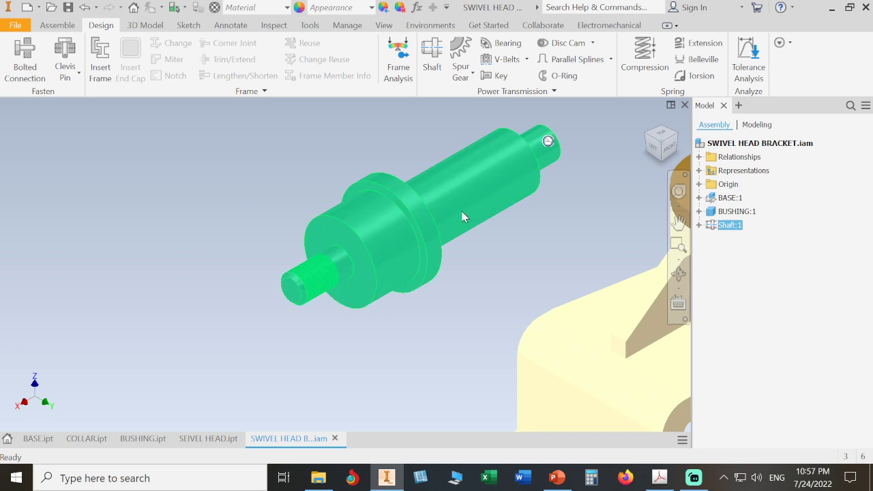
pyautogui.rightClick(462, 216)
pyautogui.click(487, 119)
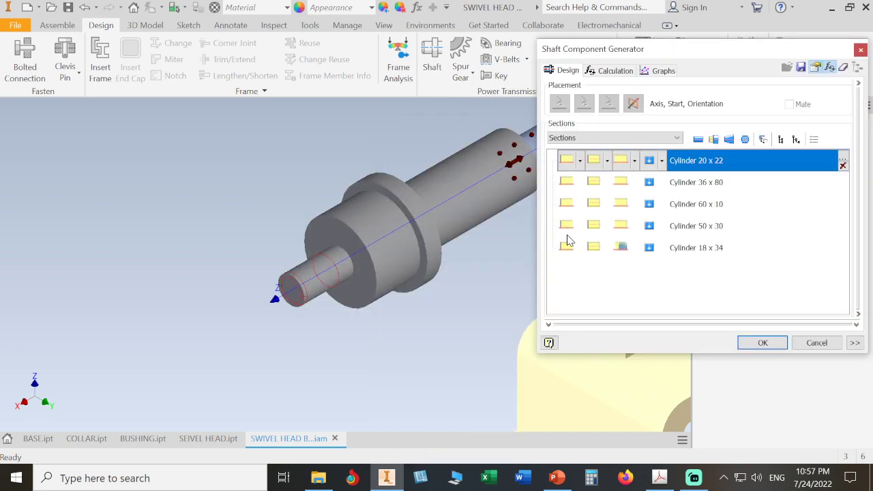
# - Add a wrench feature to the 50 x 30 cylinder section of the shaft
pyautogui.click(595, 228)
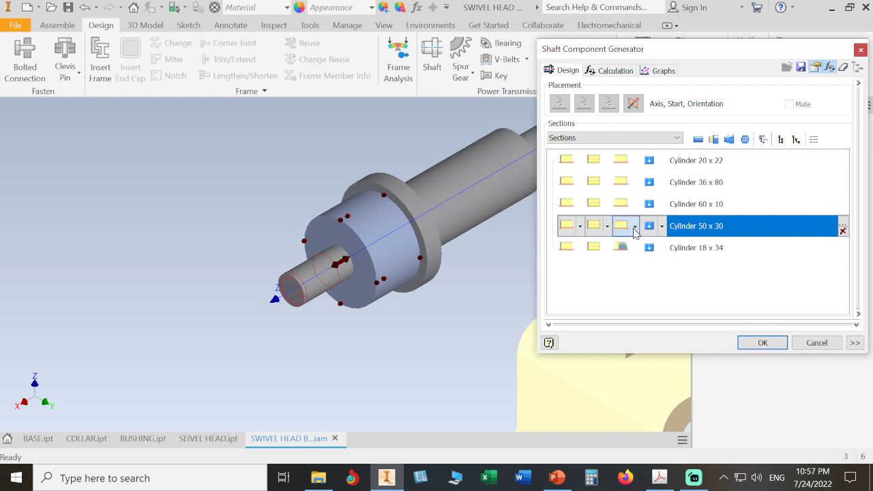
pyautogui.click(634, 227)
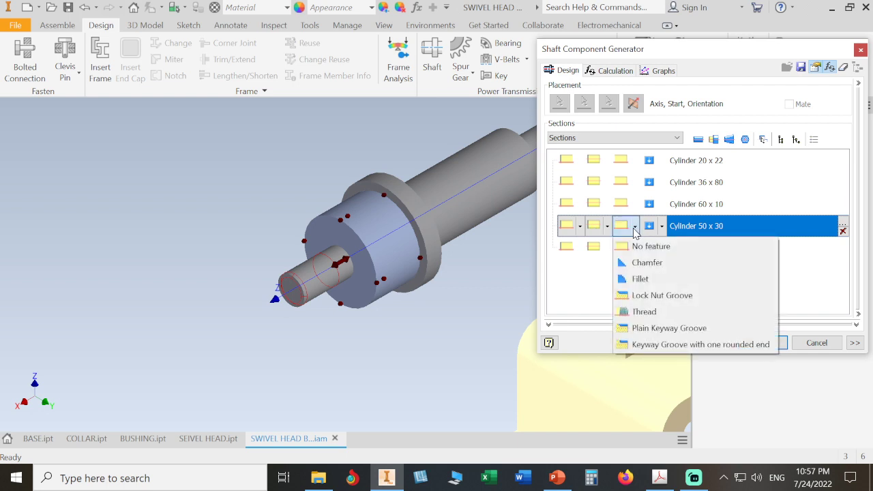
pyautogui.click(581, 228)
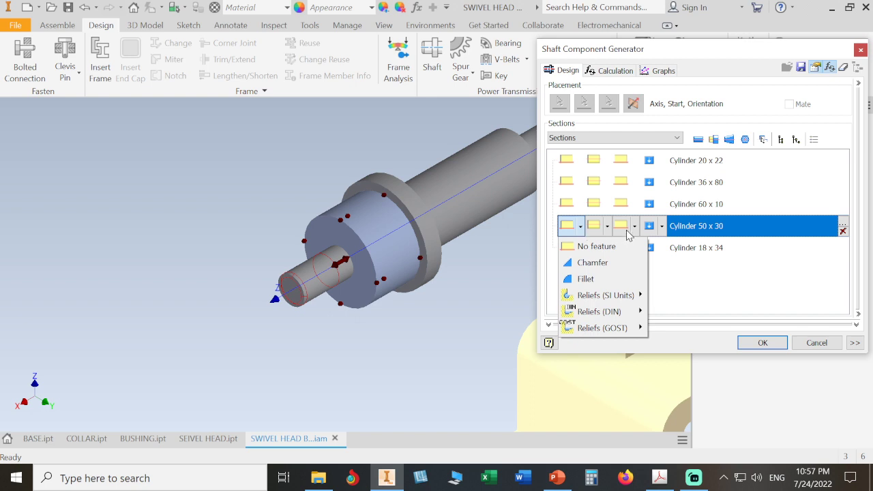
pyautogui.click(663, 229)
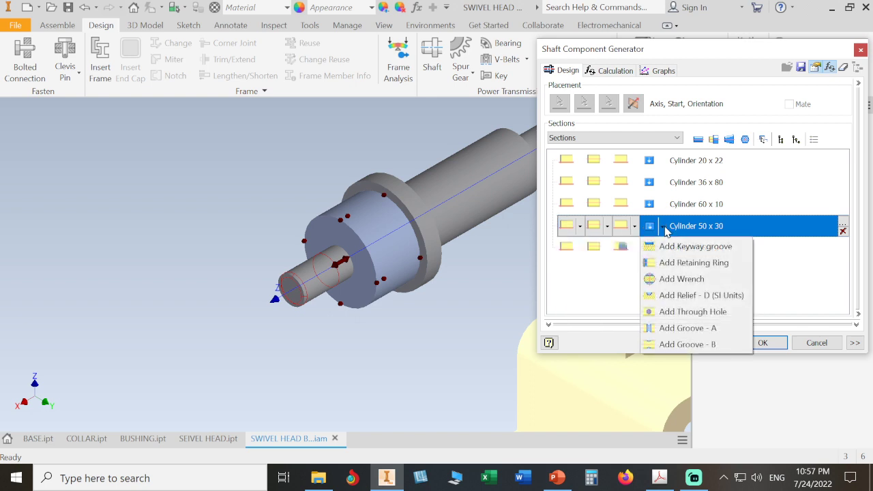
pyautogui.click(677, 279)
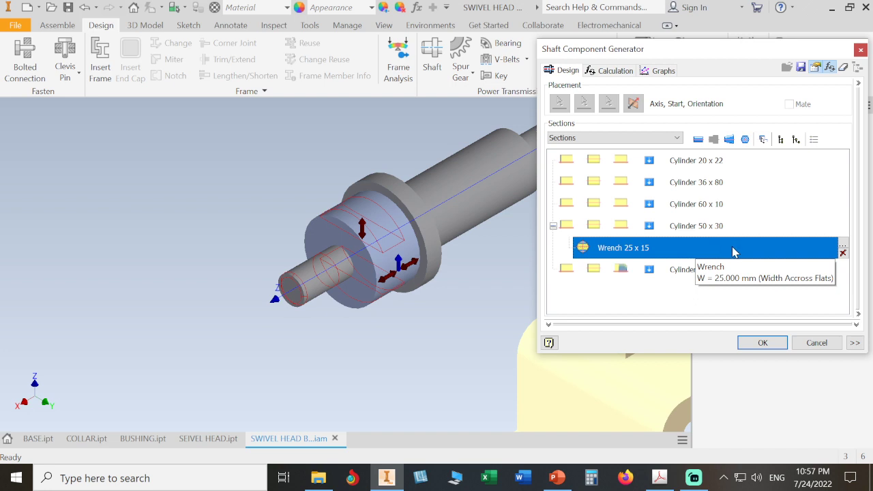
# - Open the wrench's dimensions and set its width across flats to 36 mm per the exercise book's top view
pyautogui.click(843, 246)
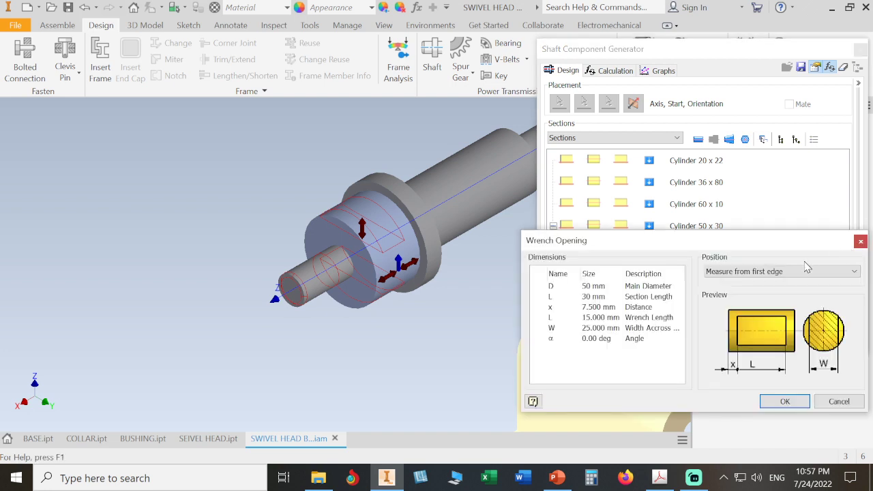
pyautogui.moveTo(787, 244); pyautogui.dragTo(820, 205)
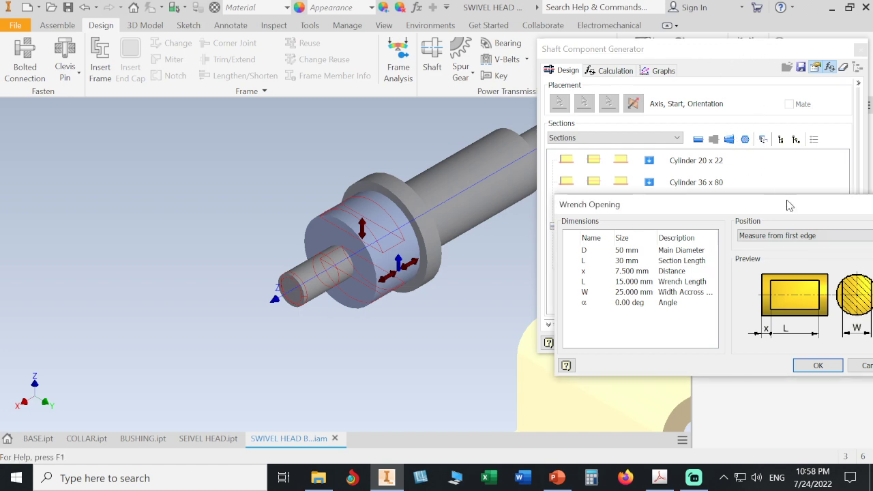
pyautogui.moveTo(790, 206); pyautogui.dragTo(664, 226)
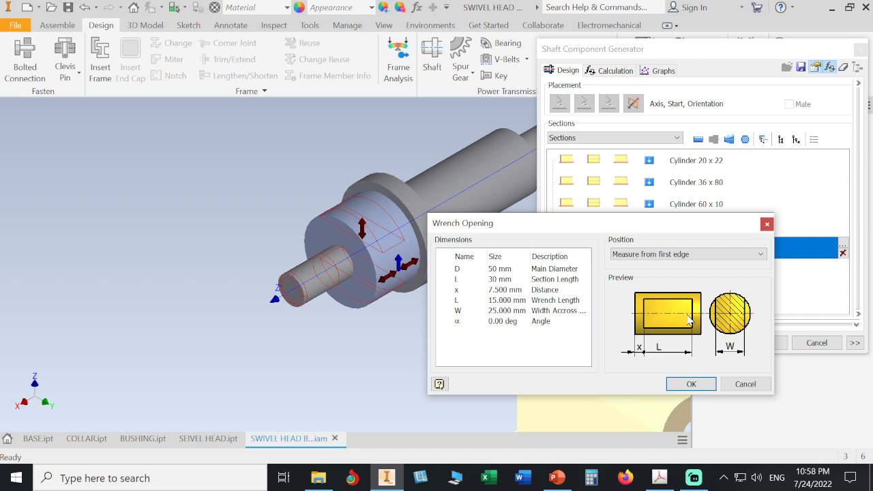
pyautogui.click(659, 478)
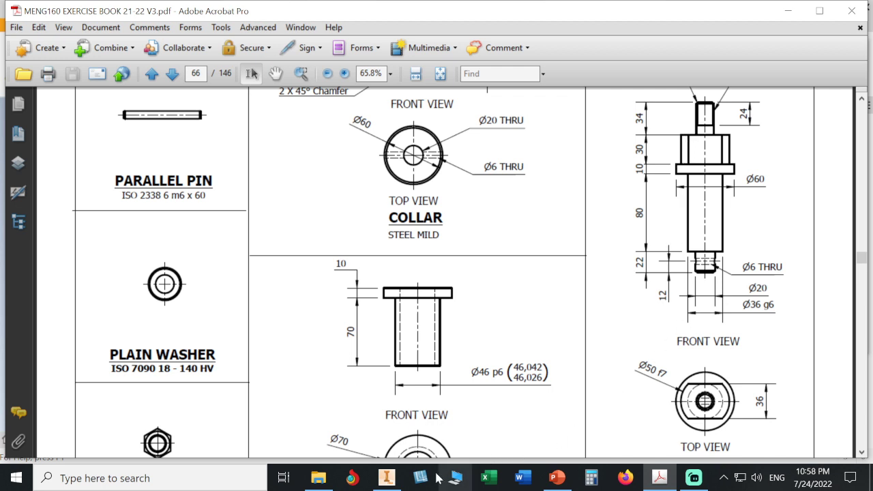
pyautogui.click(386, 478)
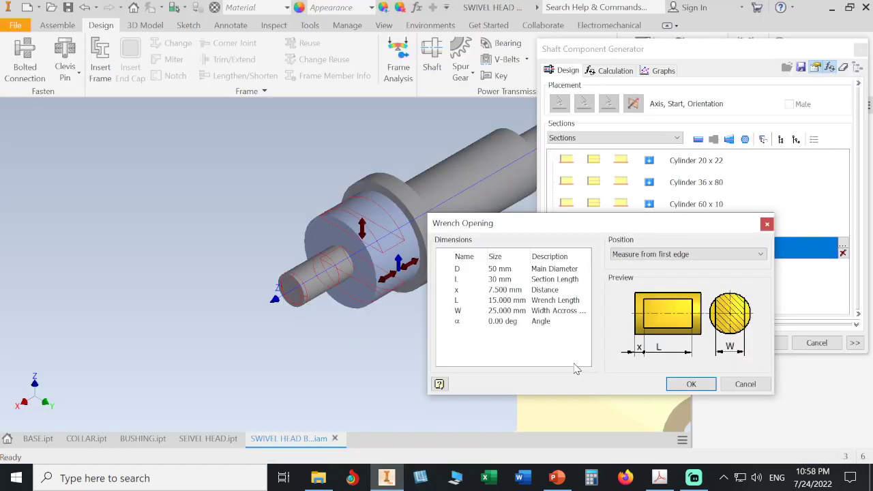
pyautogui.doubleClick(508, 311)
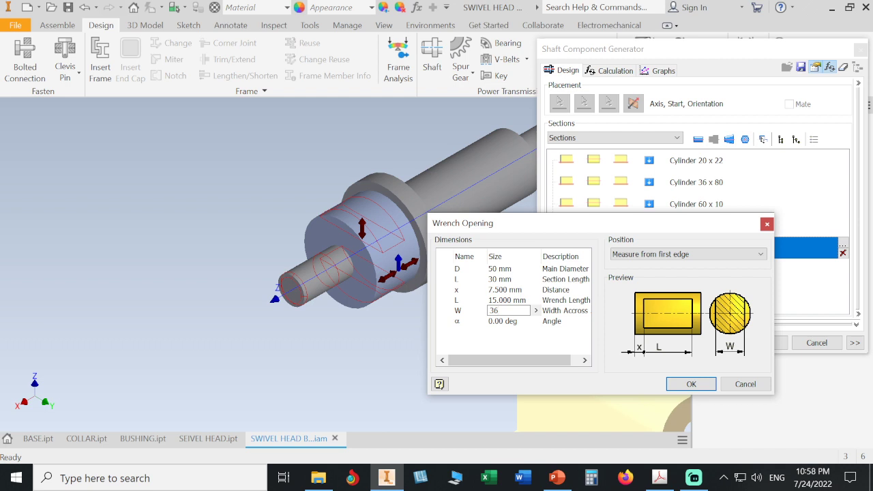
pyautogui.click(511, 346)
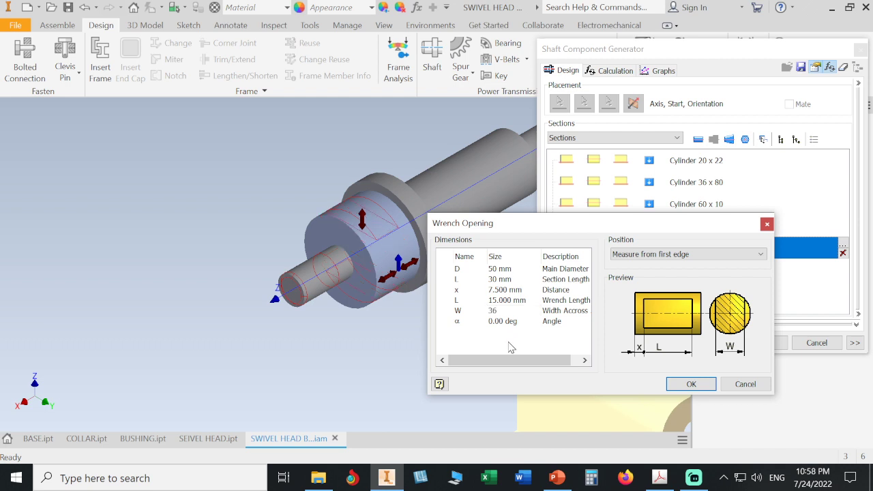
# - Set the wrench length to 30 mm and its distance from the first edge to 0, and apply it to the shaft
pyautogui.click(511, 304)
pyautogui.write('30')
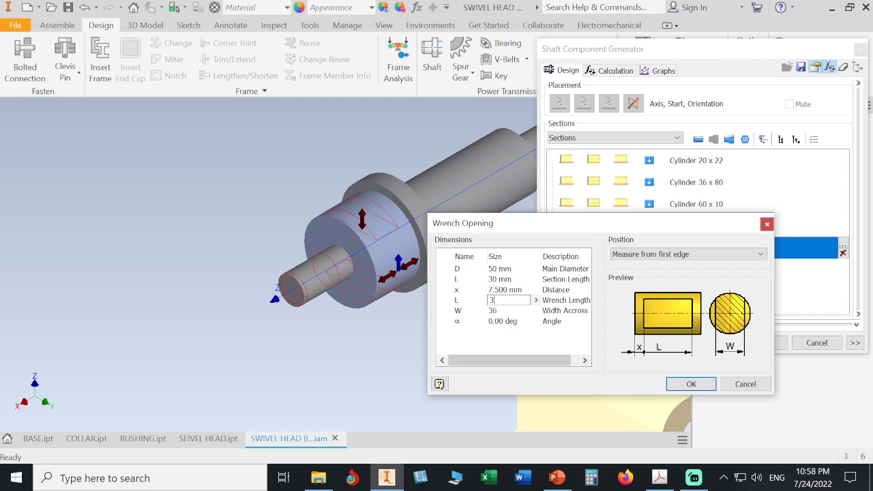
pyautogui.click(516, 344)
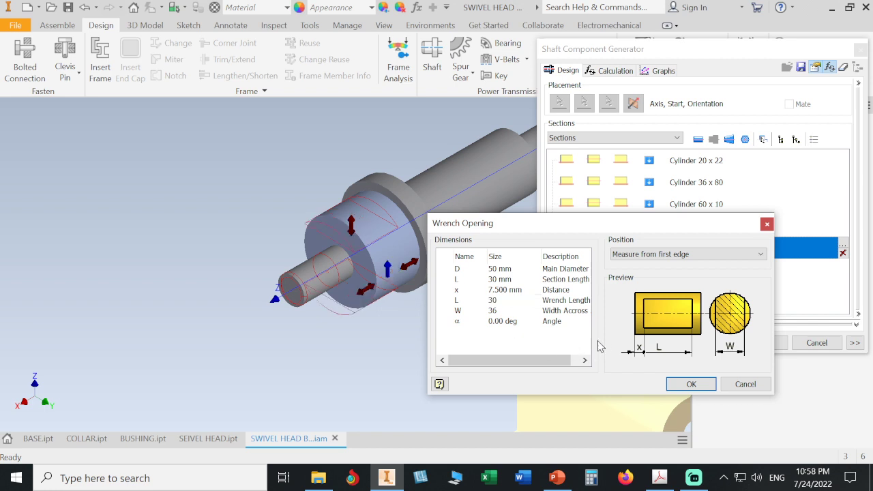
pyautogui.click(517, 290)
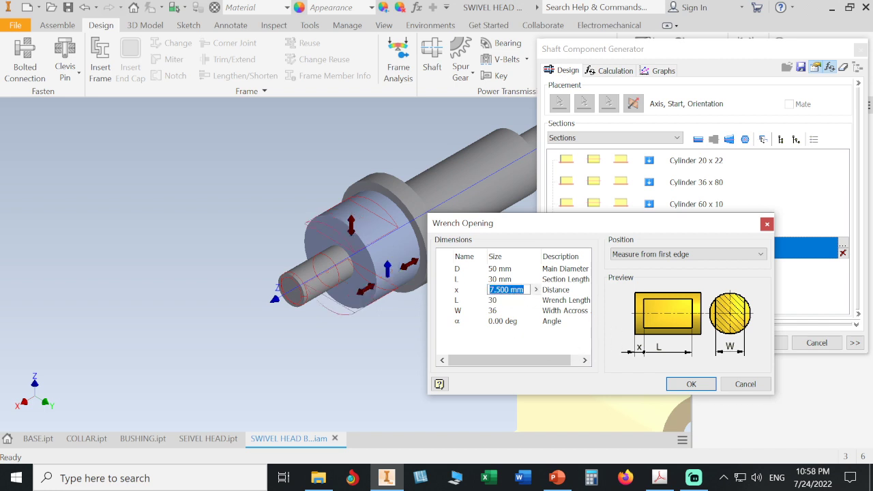
pyautogui.write('0')
pyautogui.press('Up')
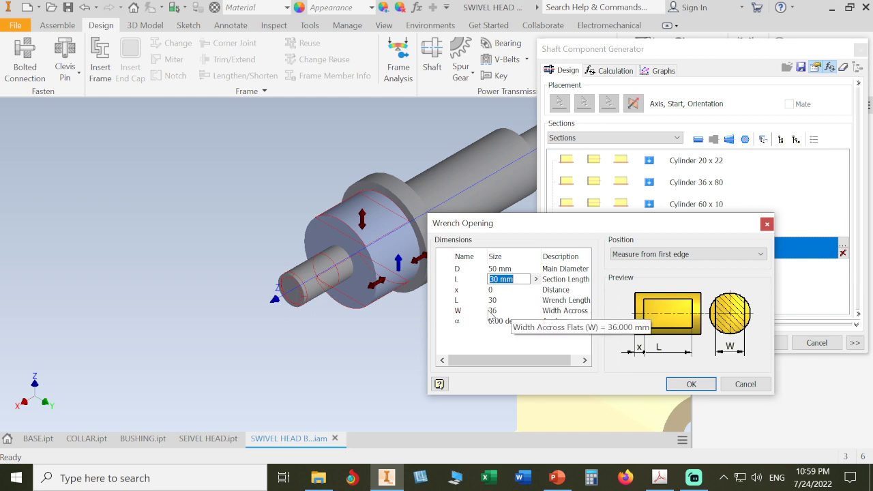
pyautogui.click(677, 386)
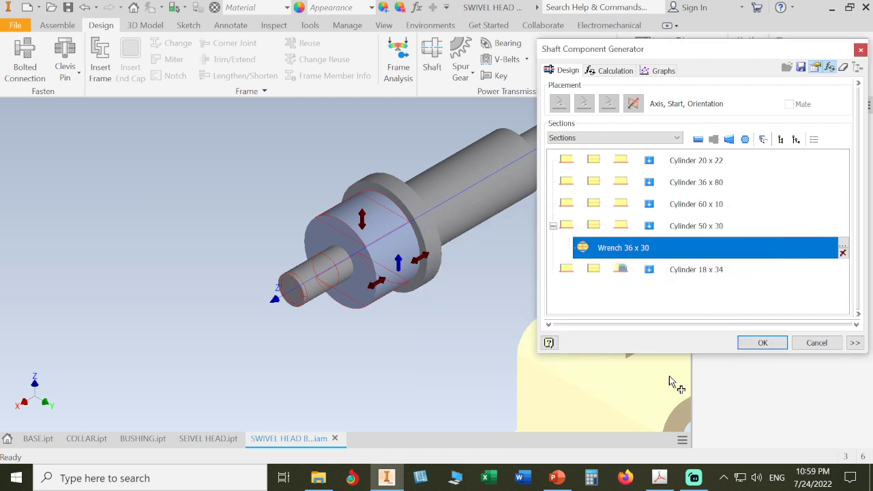
pyautogui.click(762, 342)
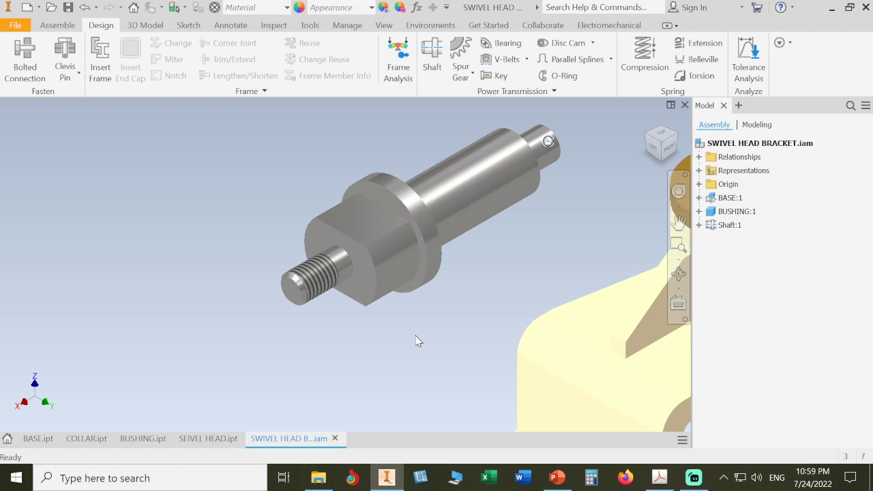
# - Check the new flats on the shaft and save the assembly together with its changed shaft part
pyautogui.keyDown('shift'); pyautogui.moveTo(415, 339); pyautogui.dragTo(523, 369, button='middle'); pyautogui.keyUp('shift')
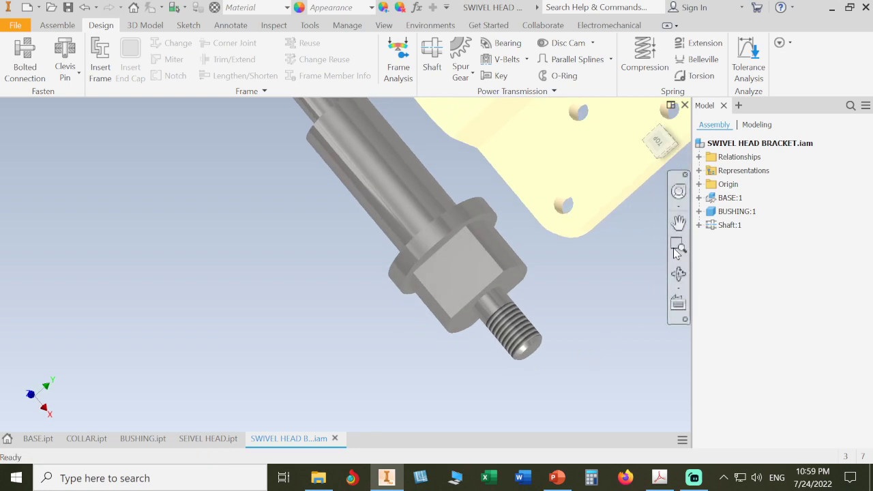
pyautogui.click(654, 130)
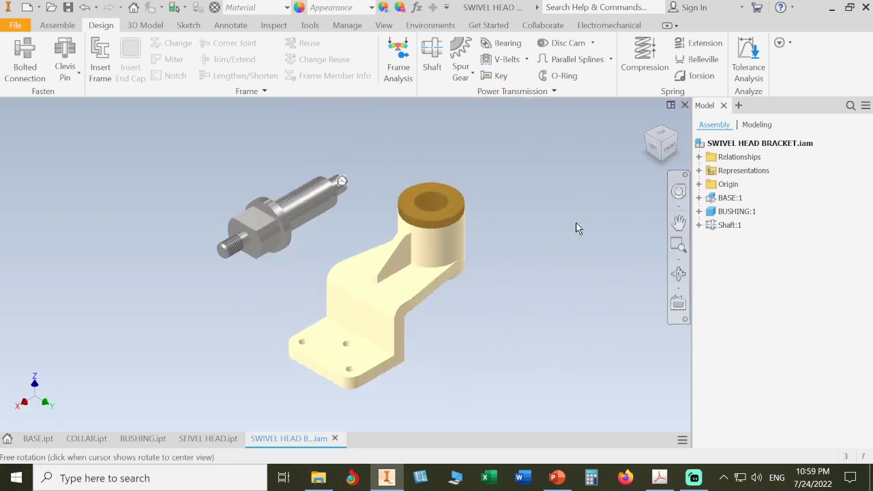
pyautogui.click(68, 8)
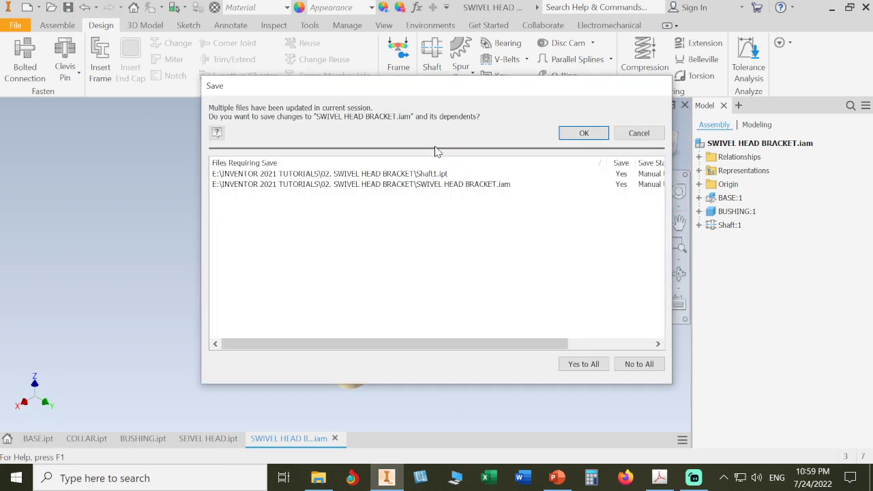
pyautogui.click(578, 132)
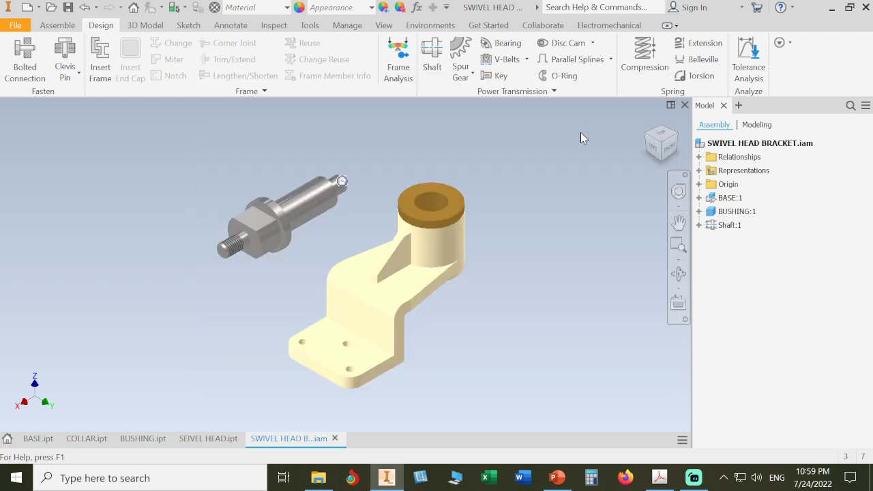
# - Examine the shaft's 20 mm diameter end and consult the exercise book's front view for its features
pyautogui.click(677, 134)
pyautogui.scroll(5, 421, 195)
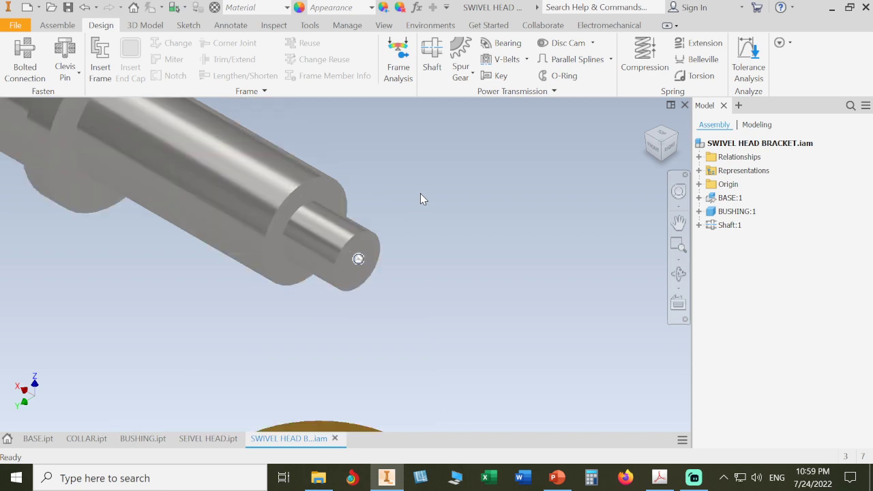
pyautogui.moveTo(420, 195); pyautogui.dragTo(482, 216, button='middle')
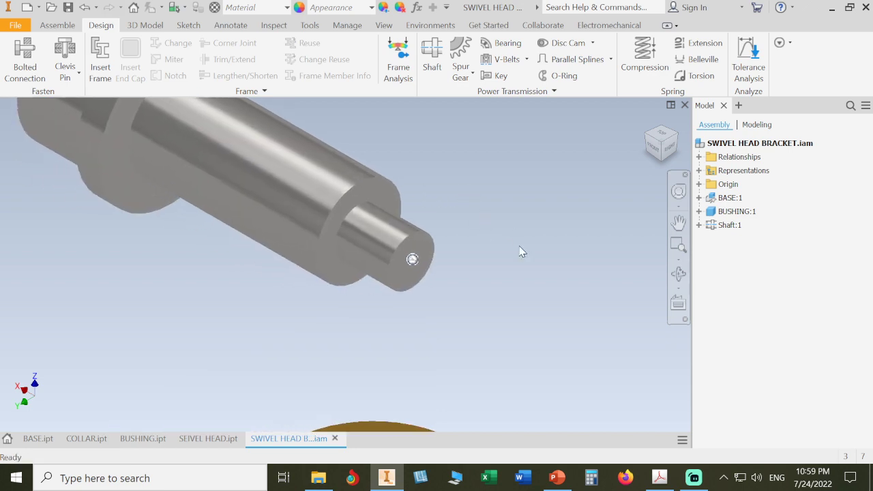
pyautogui.click(659, 477)
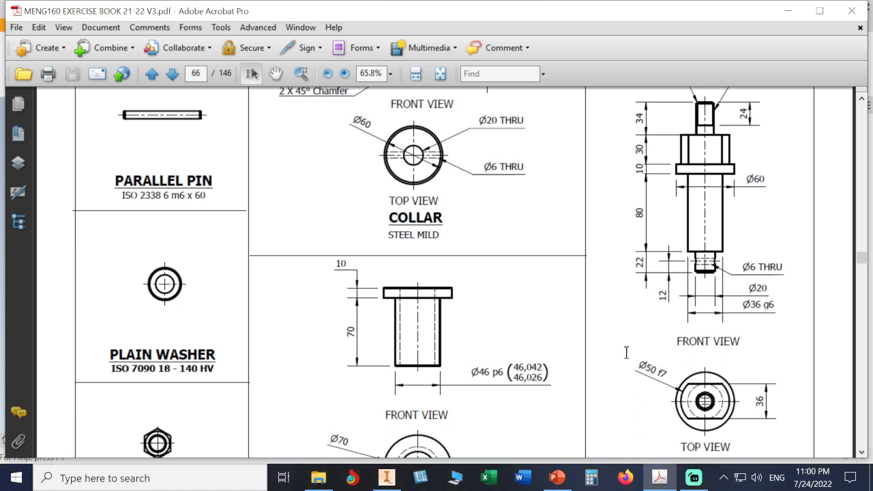
pyautogui.click(386, 478)
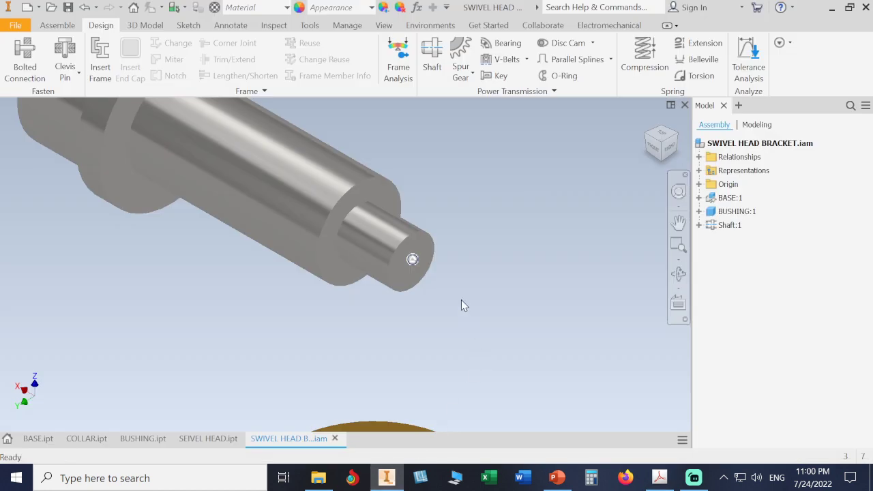
# - Reopen the shaft for editing and chamfer the free end of the 20 x 22 cylinder section by 2 mm at 45 degrees
pyautogui.click(375, 191)
pyautogui.rightClick(374, 190)
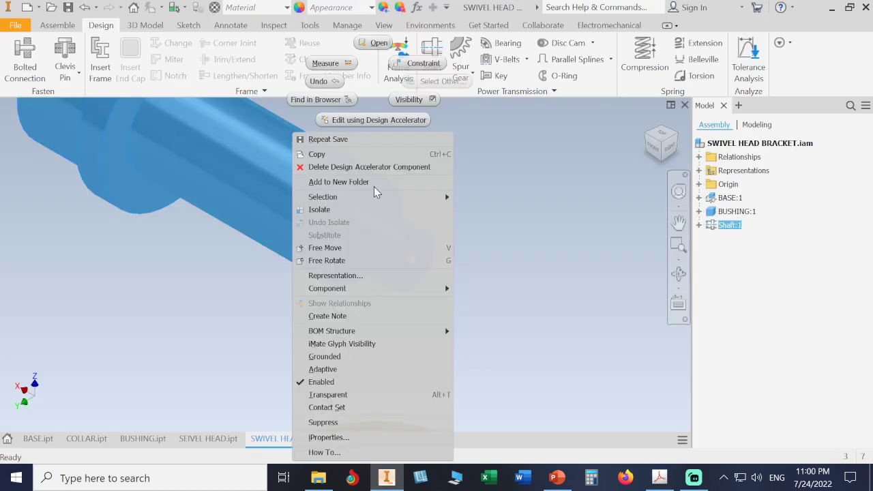
pyautogui.click(386, 122)
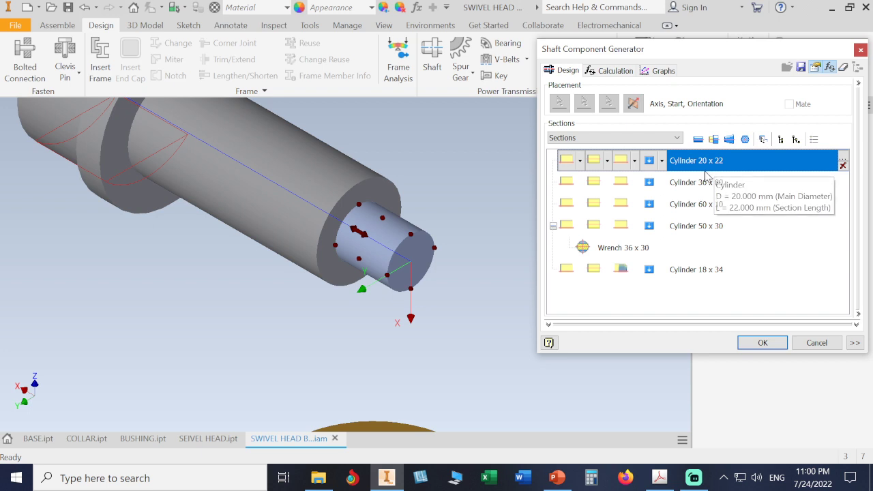
pyautogui.click(579, 160)
pyautogui.click(581, 198)
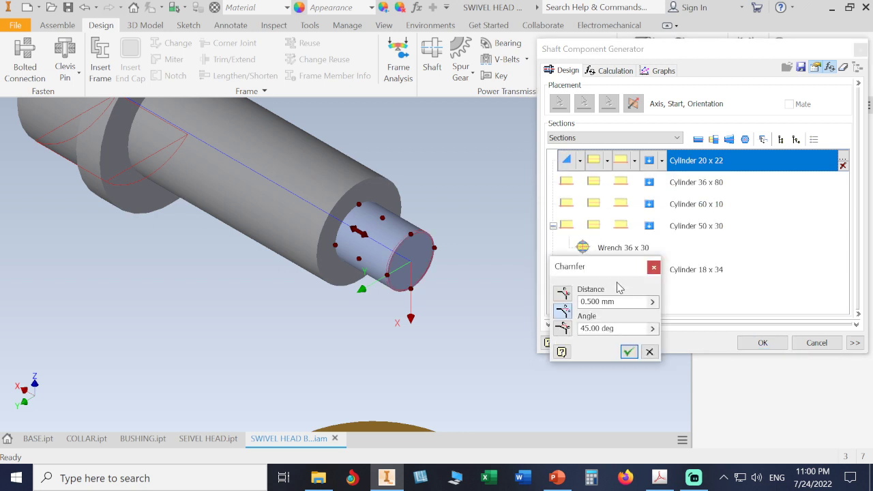
pyautogui.click(614, 301)
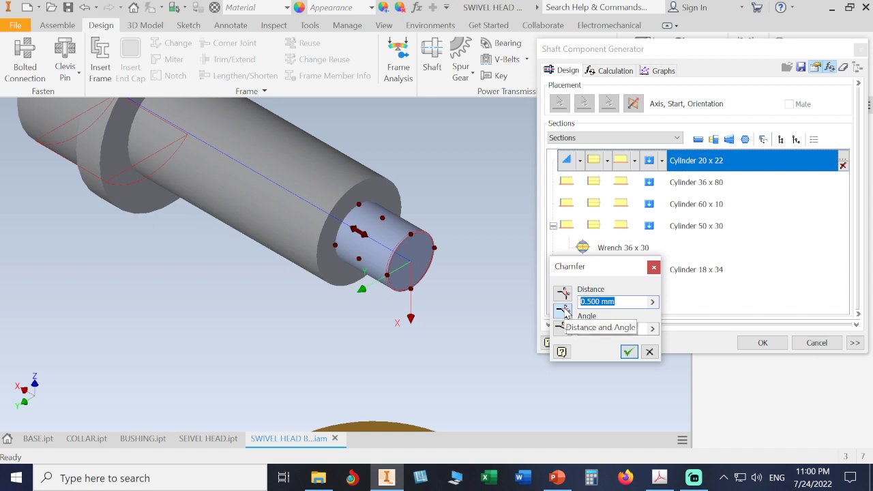
pyautogui.write('2')
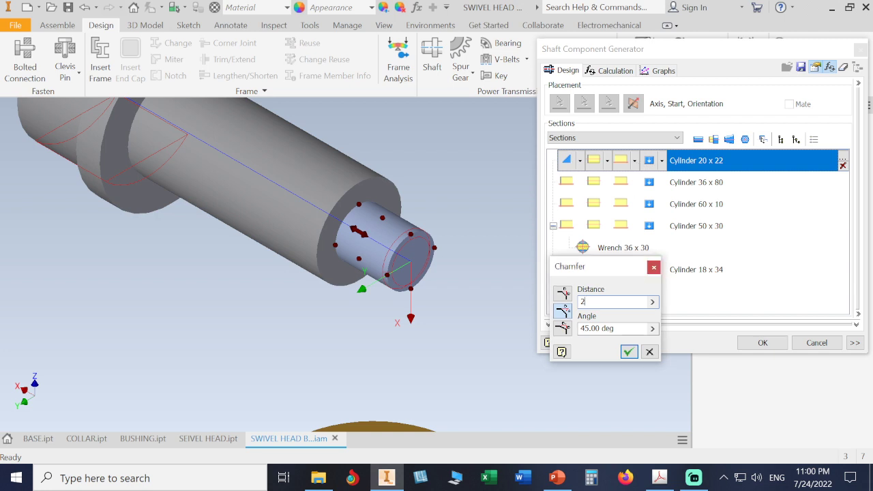
pyautogui.click(628, 351)
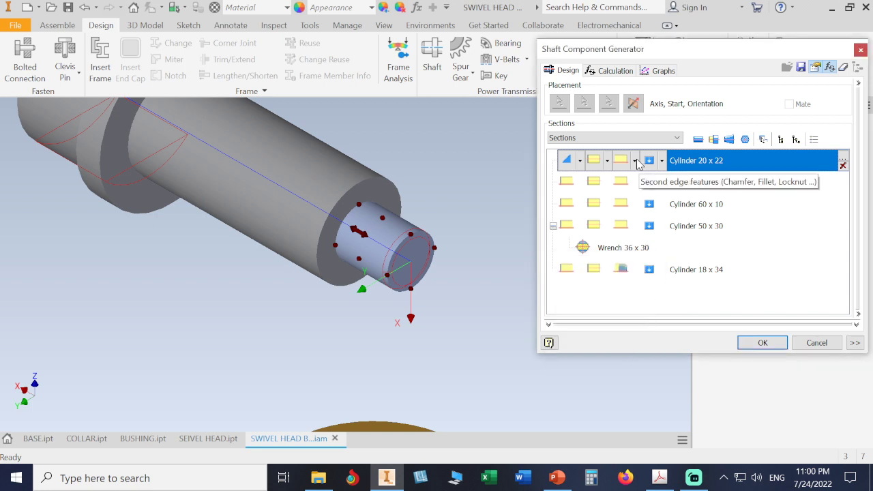
# - Add a through hole to the 20 x 22 cylinder section and set its hole diameter to 6 mm
pyautogui.click(635, 161)
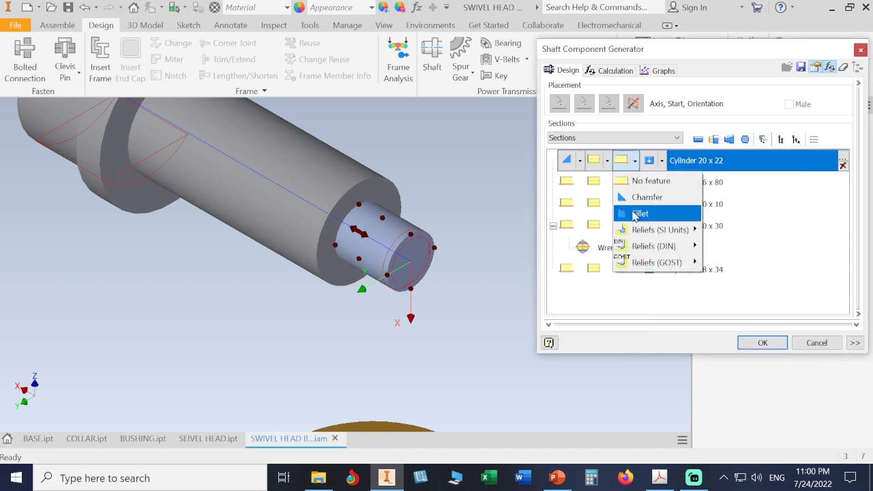
pyautogui.click(504, 173)
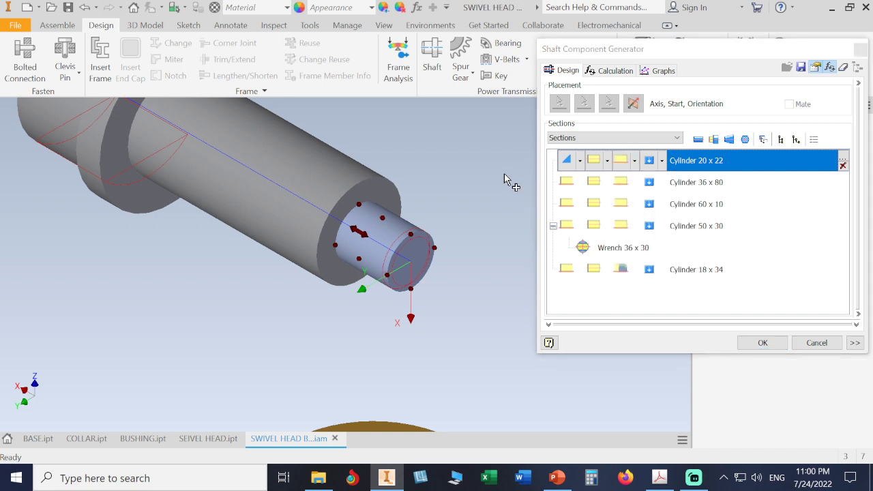
pyautogui.click(661, 162)
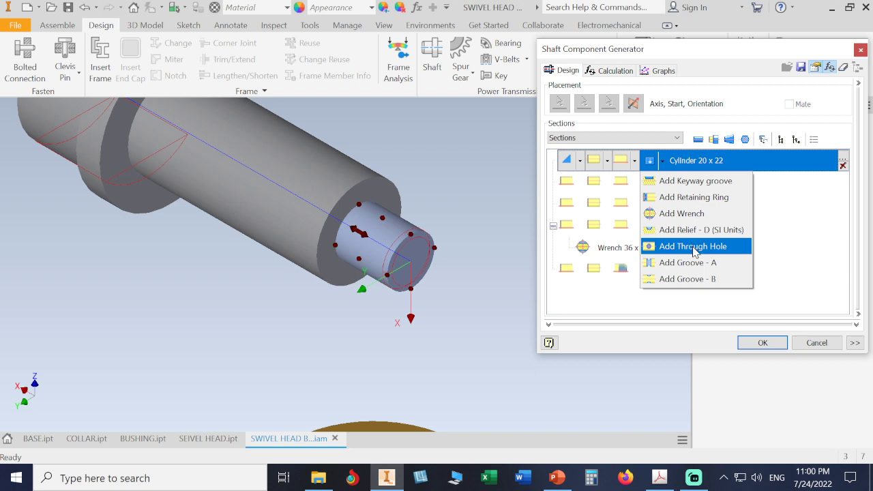
pyautogui.click(694, 251)
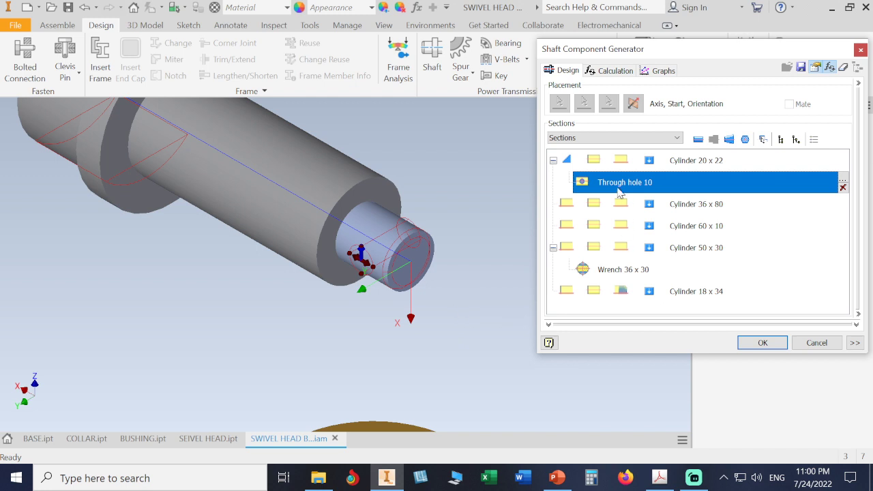
pyautogui.click(841, 181)
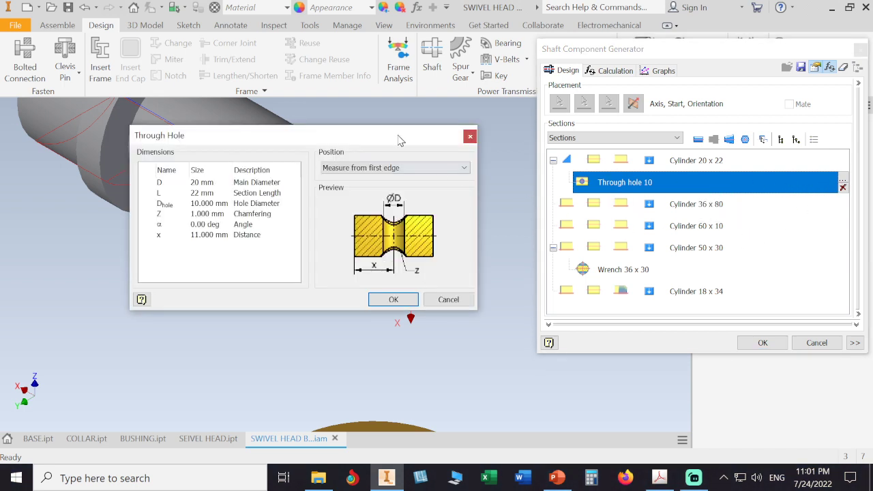
pyautogui.moveTo(399, 135); pyautogui.dragTo(781, 176)
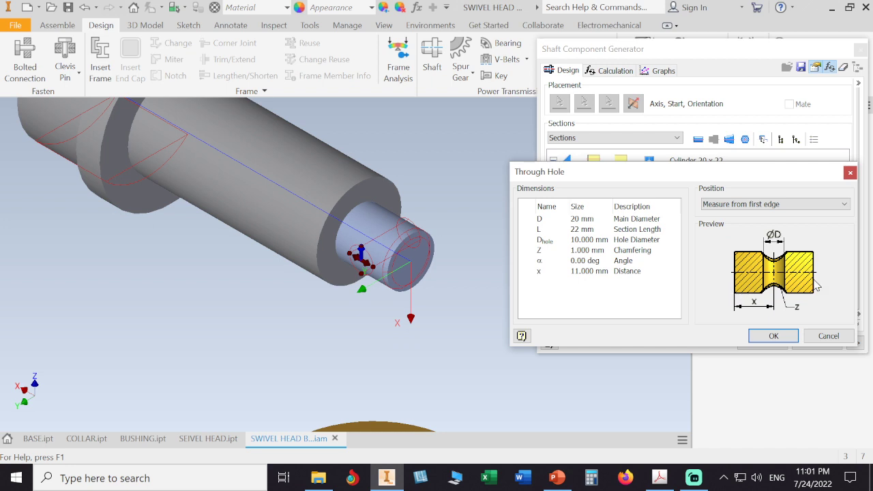
pyautogui.click(602, 242)
pyautogui.write('6')
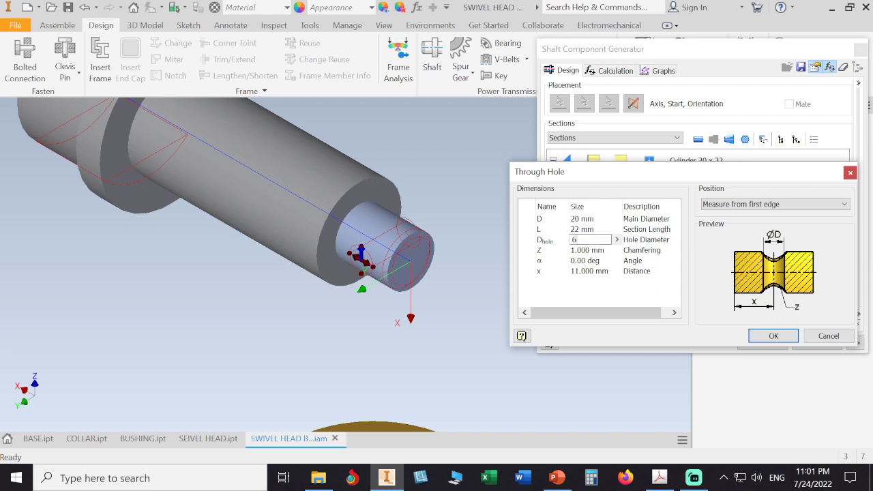
pyautogui.click(603, 298)
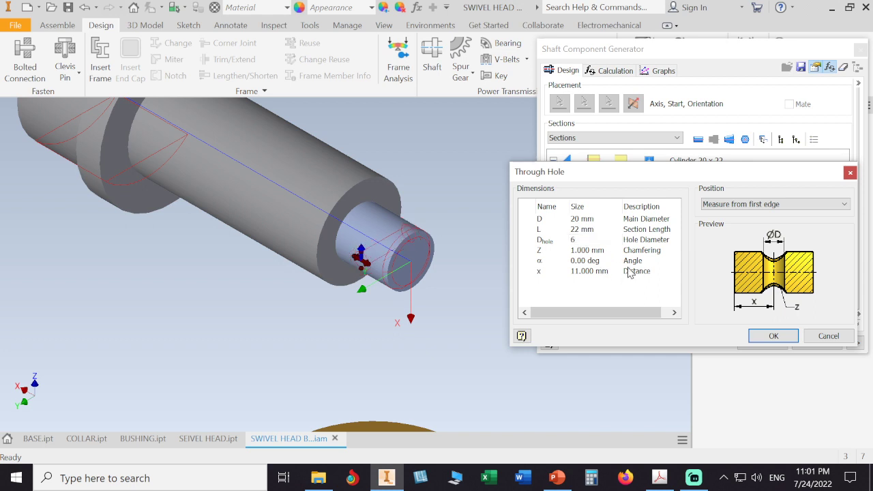
# - Set the through hole's chamfering to 0 and its distance from the first edge to 12 mm
pyautogui.click(587, 251)
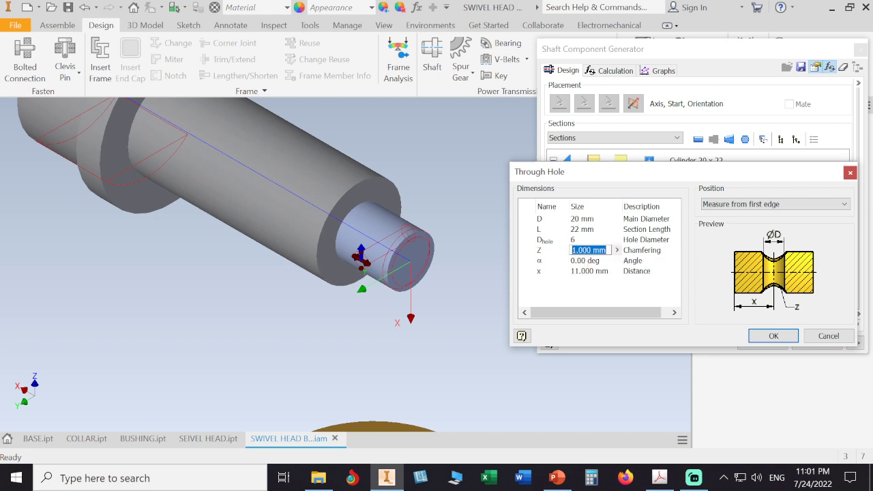
pyautogui.write('0')
pyautogui.click(590, 260)
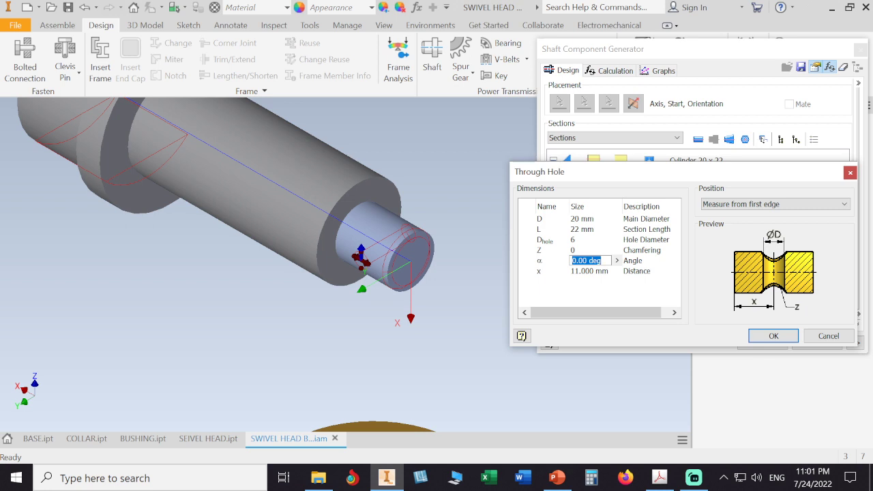
pyautogui.click(592, 271)
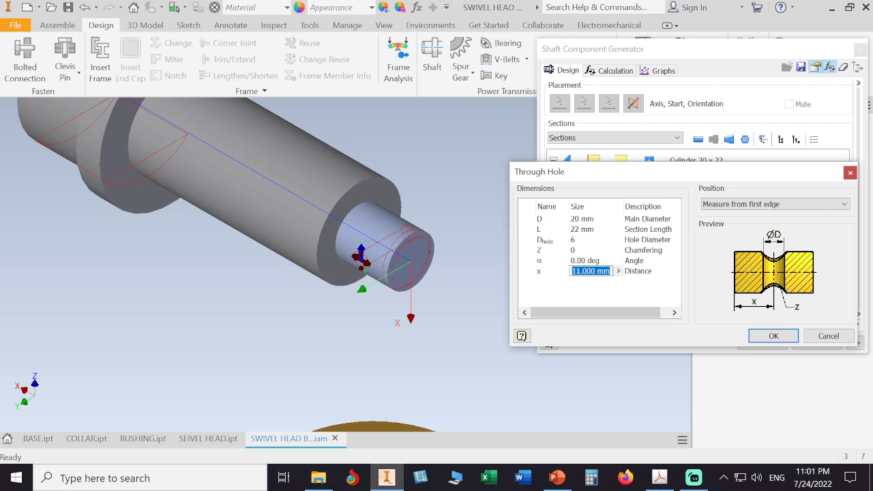
pyautogui.write('12')
pyautogui.click(547, 240)
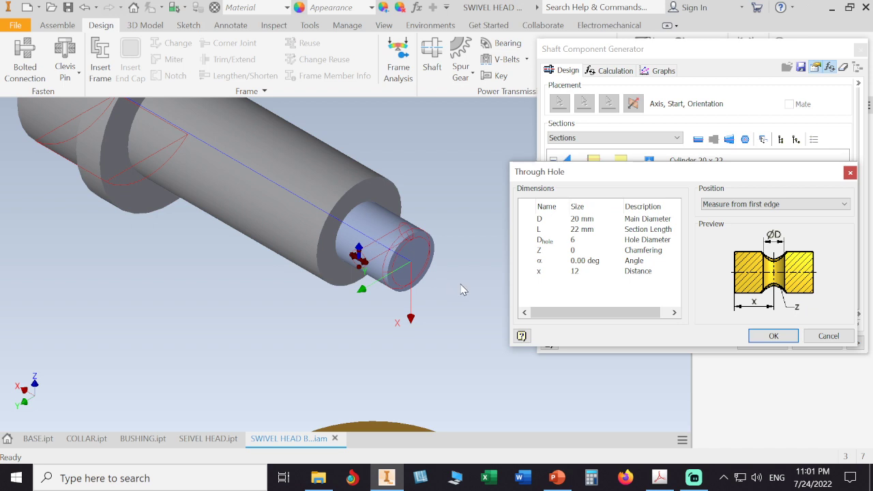
# - Try a hole distance of 14 mm from the first edge, and return it to 12 mm
pyautogui.click(583, 271)
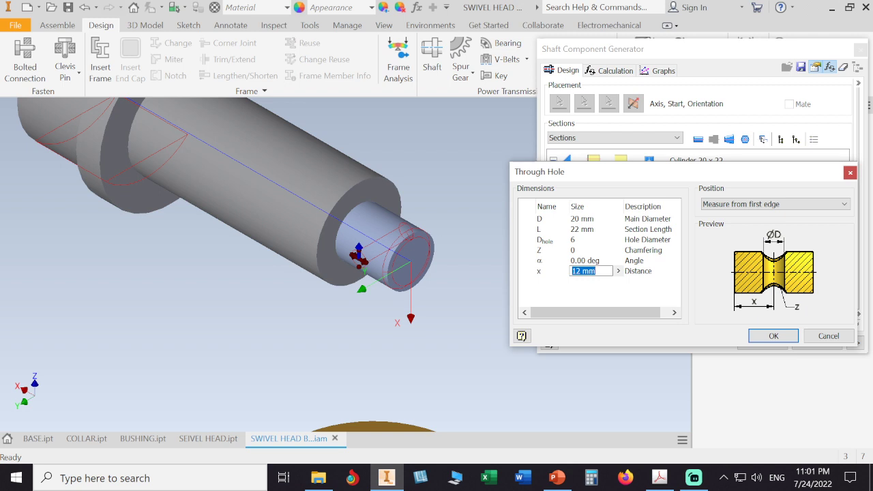
pyautogui.write('14')
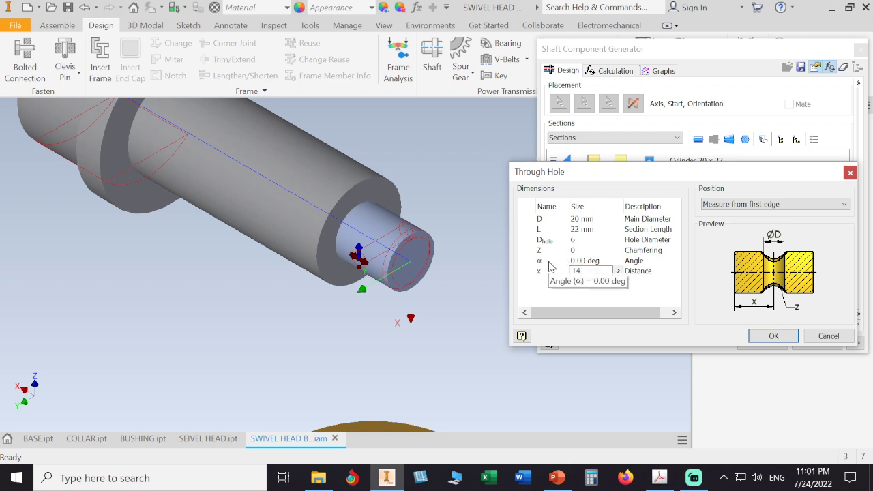
pyautogui.press('Return')
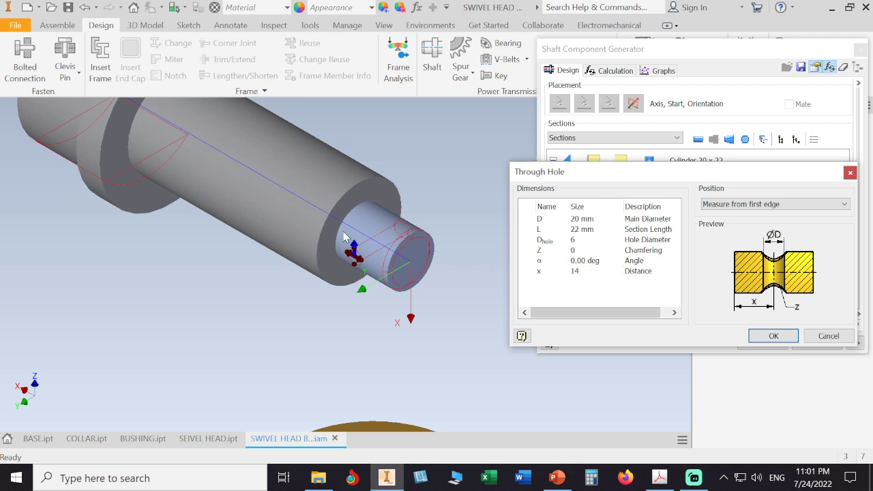
pyautogui.click(587, 272)
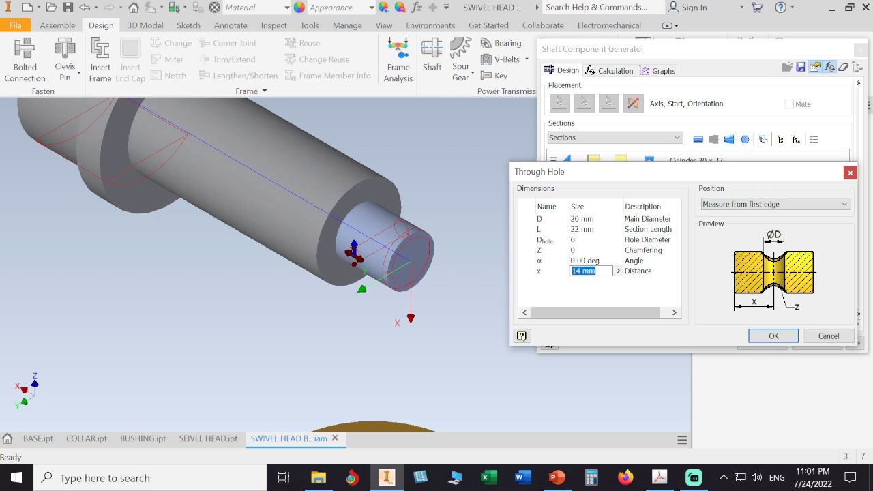
pyautogui.write('12')
pyautogui.click(602, 294)
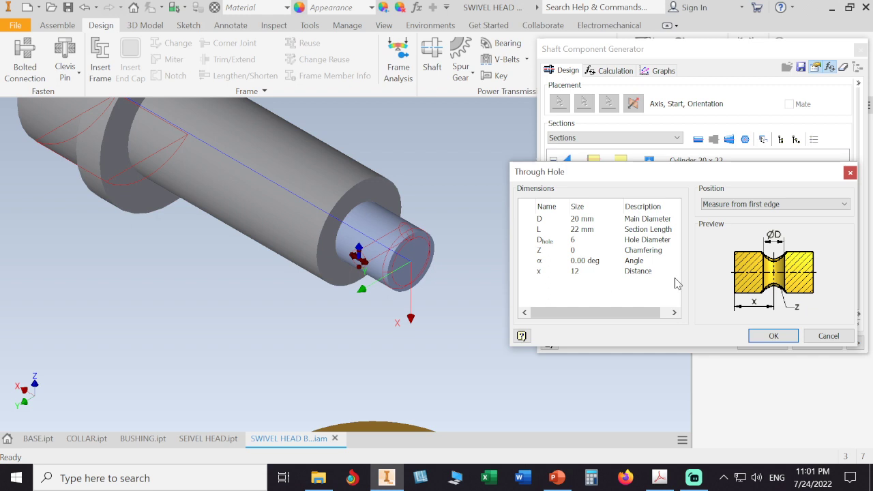
# - Keep the hole position measured from the first edge and apply the through hole to the shaft
pyautogui.click(806, 209)
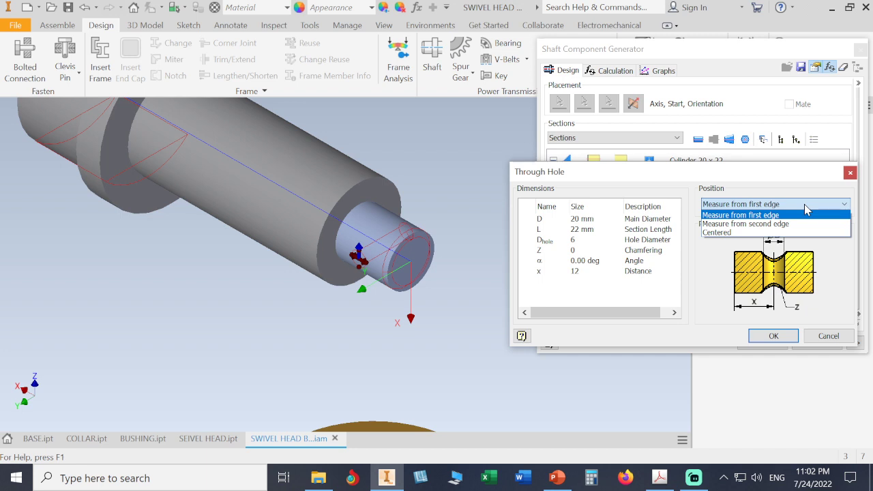
pyautogui.click(802, 204)
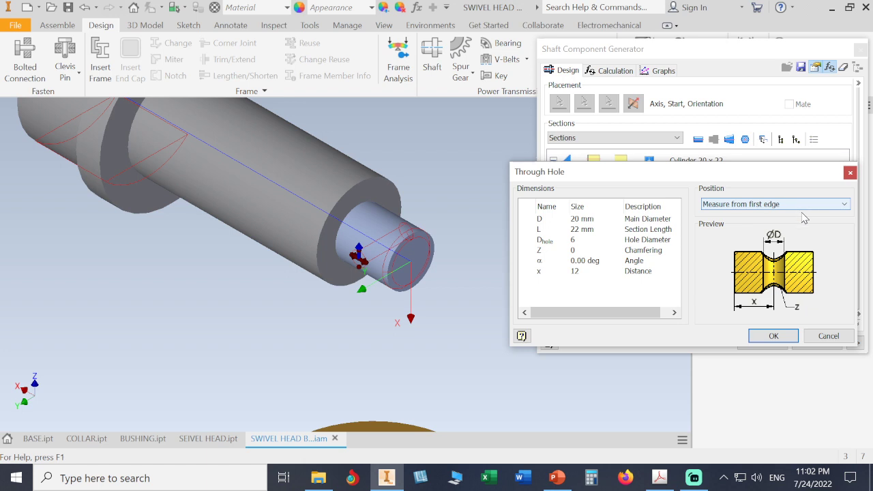
pyautogui.click(773, 335)
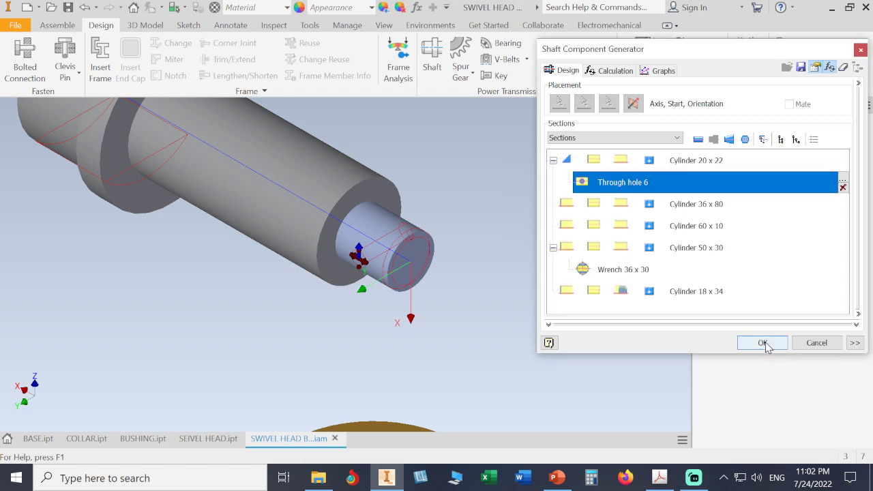
pyautogui.click(762, 343)
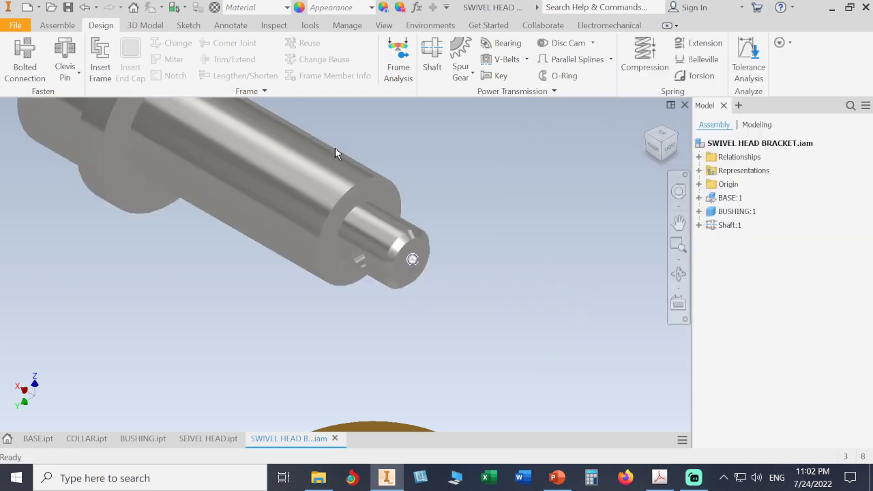
# - Save the assembly together with its changed shaft part and check the finished shaft from several sides
pyautogui.click(68, 7)
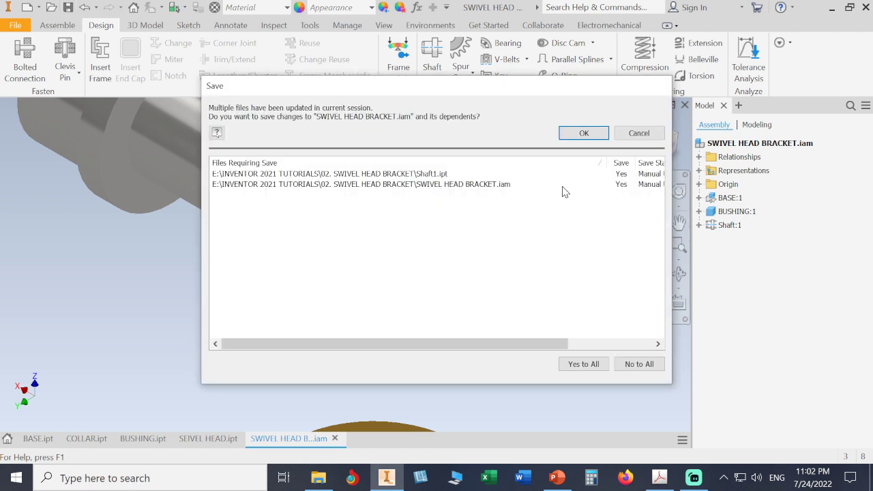
pyautogui.click(584, 133)
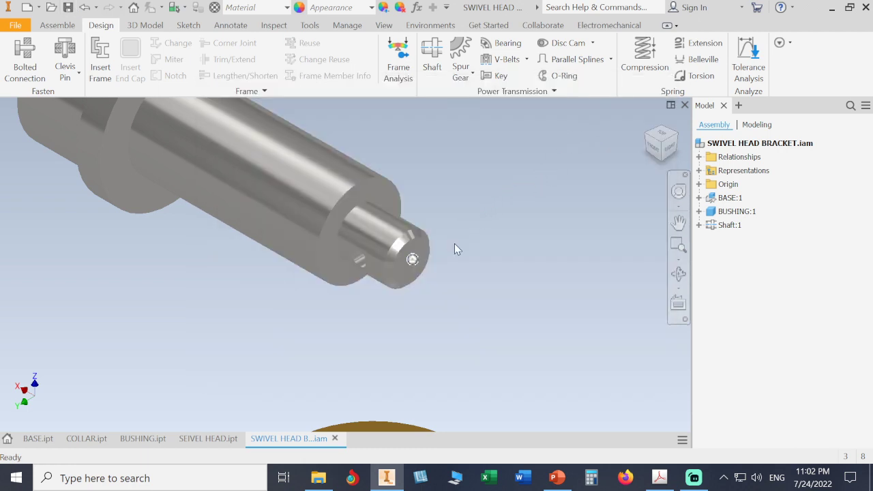
pyautogui.moveTo(448, 262); pyautogui.dragTo(678, 344, button='middle')
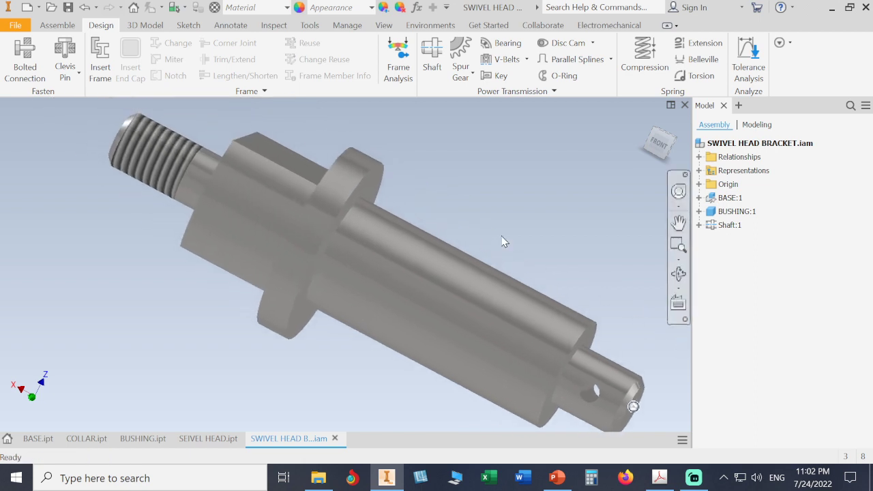
pyautogui.keyDown('shift'); pyautogui.moveTo(475, 196); pyautogui.dragTo(505, 222, button='middle'); pyautogui.keyUp('shift')
pyautogui.scroll(-3, 505, 222)
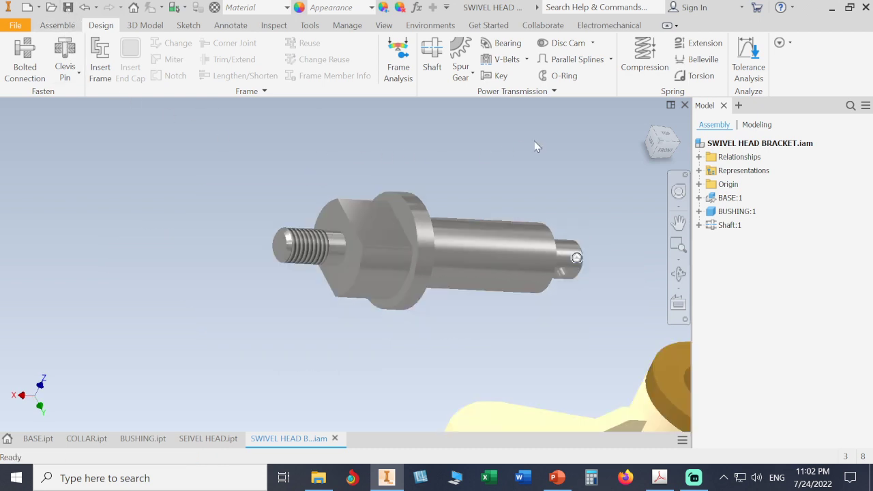
pyautogui.click(648, 121)
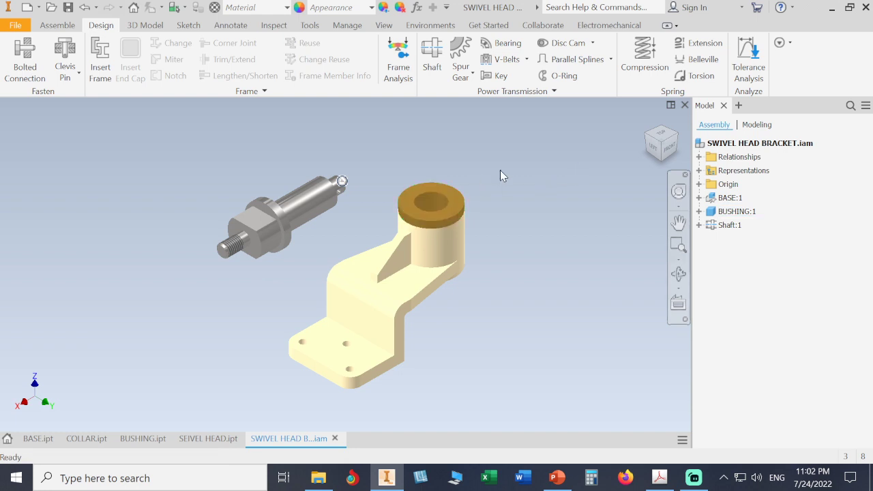
# - Place an opposed Insert constraint with 0 mm offset between the bushing's top bore edge and the shaft collar's circular edge
pyautogui.click(59, 26)
pyautogui.click(176, 60)
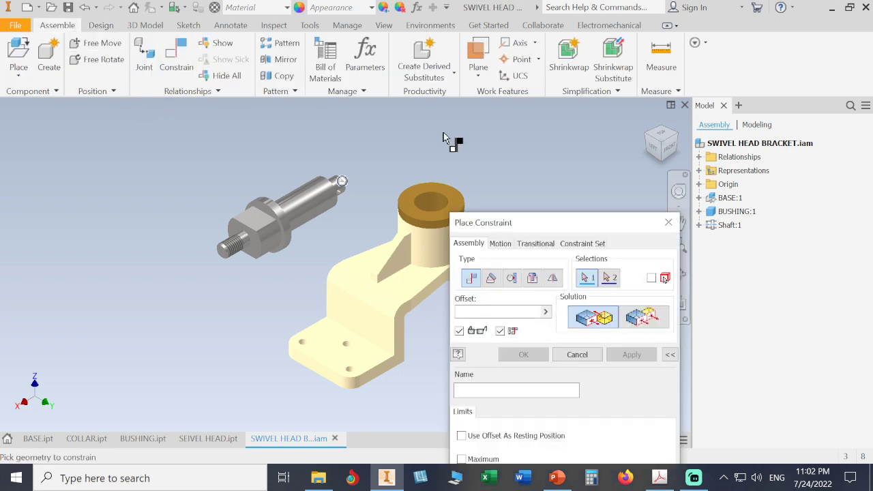
pyautogui.click(533, 279)
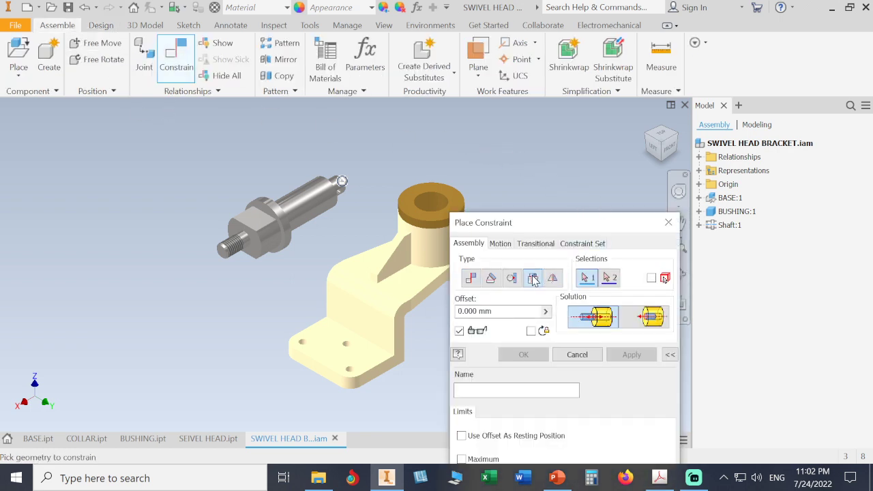
pyautogui.click(446, 197)
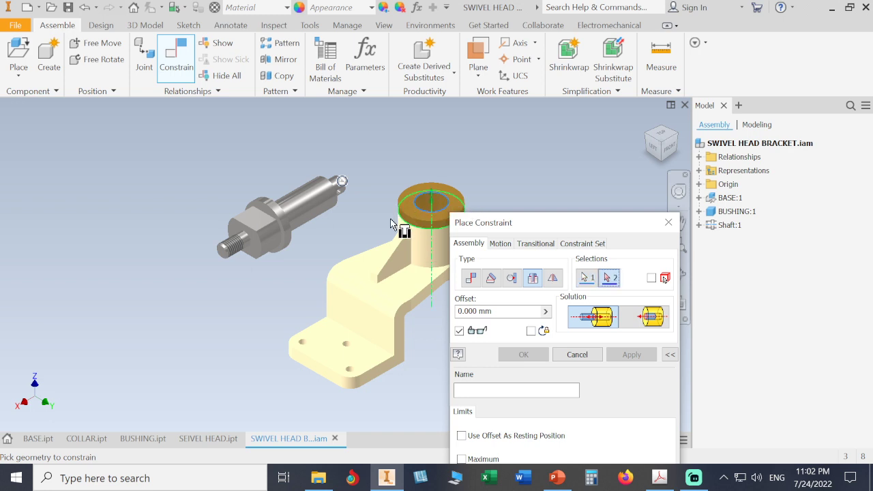
pyautogui.click(304, 249)
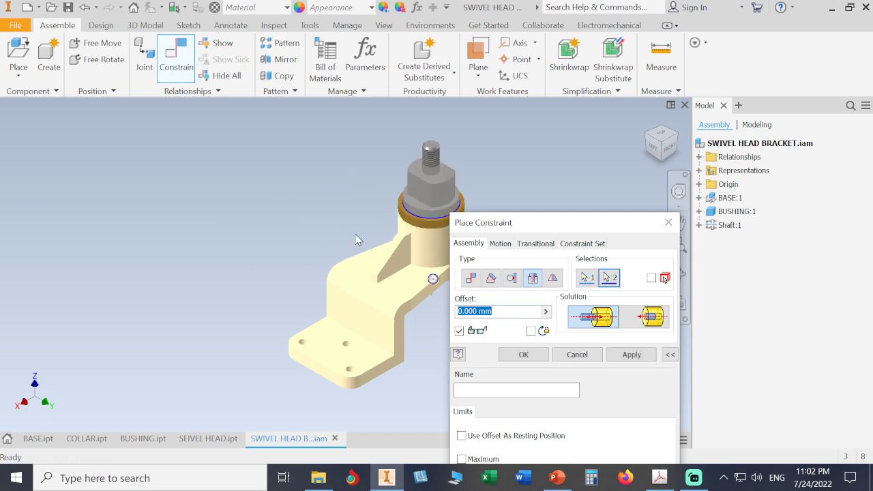
pyautogui.moveTo(523, 223); pyautogui.dragTo(587, 149)
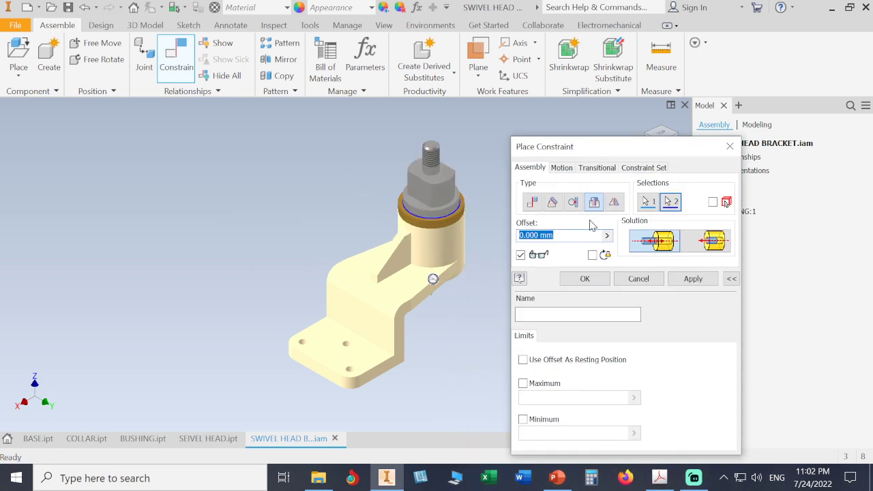
# - Confirm the shaft's Insert constraint at 0 mm offset, turn the shaft to test it, and save the assembly
pyautogui.click(588, 278)
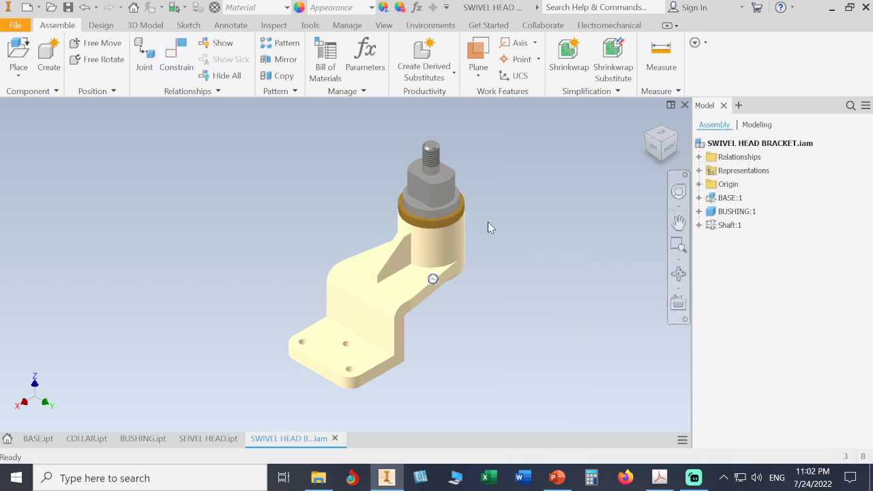
pyautogui.moveTo(447, 191); pyautogui.dragTo(471, 163)
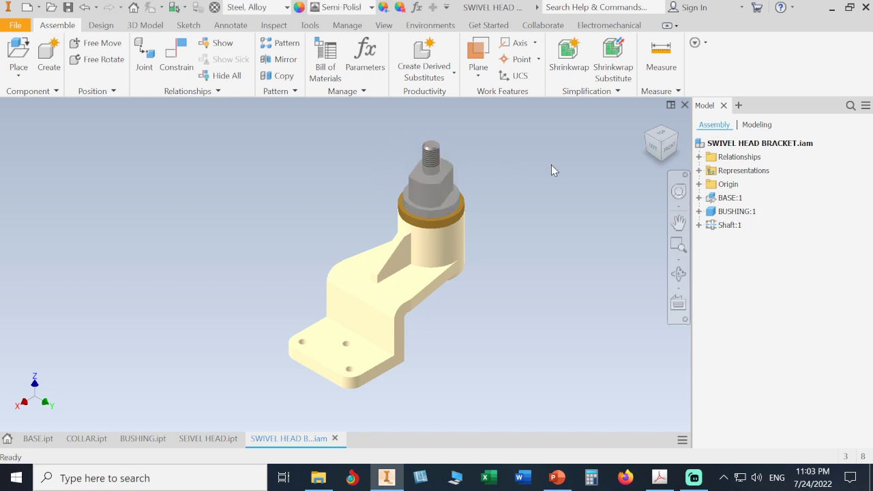
pyautogui.click(648, 123)
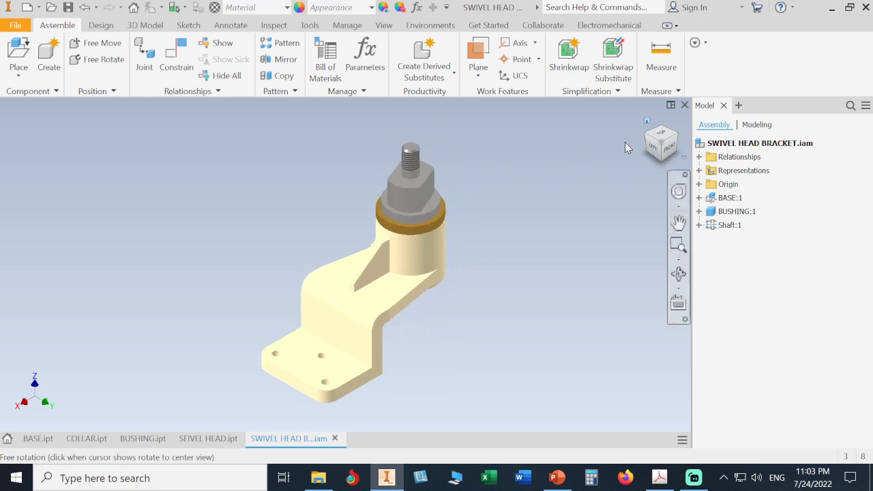
pyautogui.click(69, 8)
# - Place one instance of the SEIVEL HEAD part in free space beside the shaft and base
pyautogui.moveTo(508, 158); pyautogui.dragTo(516, 195, button='middle')
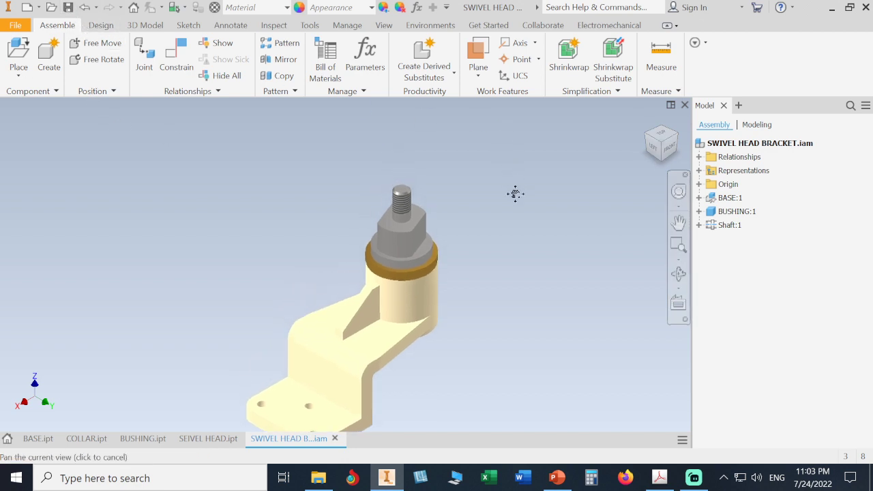
pyautogui.click(19, 56)
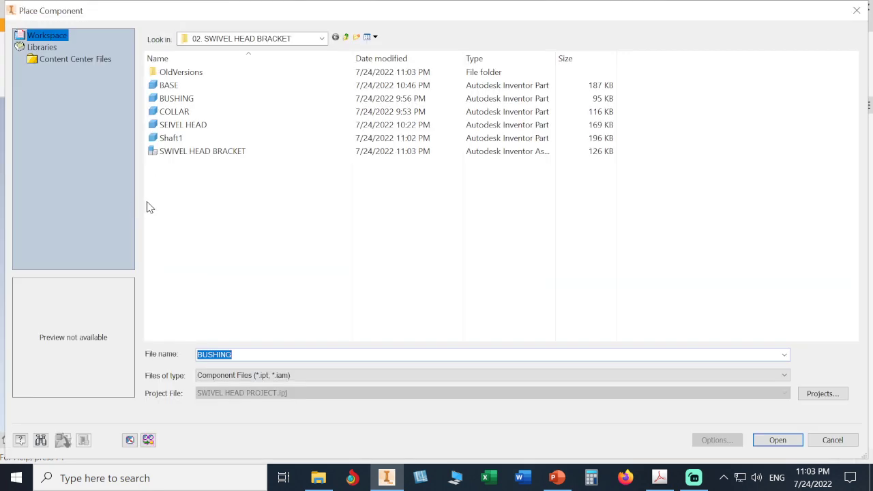
pyautogui.click(196, 128)
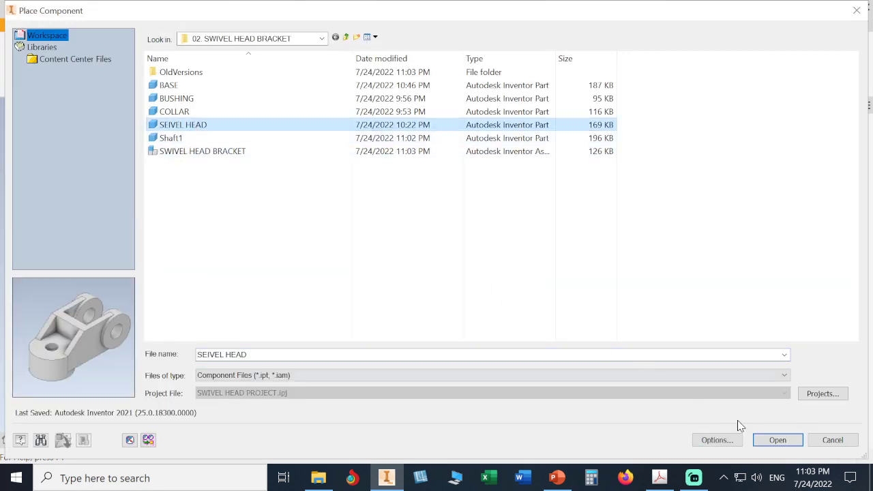
pyautogui.click(777, 439)
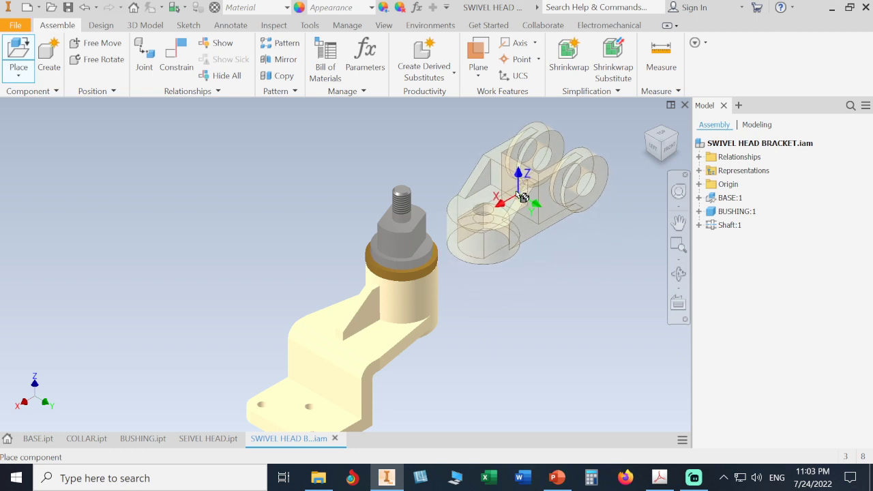
pyautogui.click(523, 197)
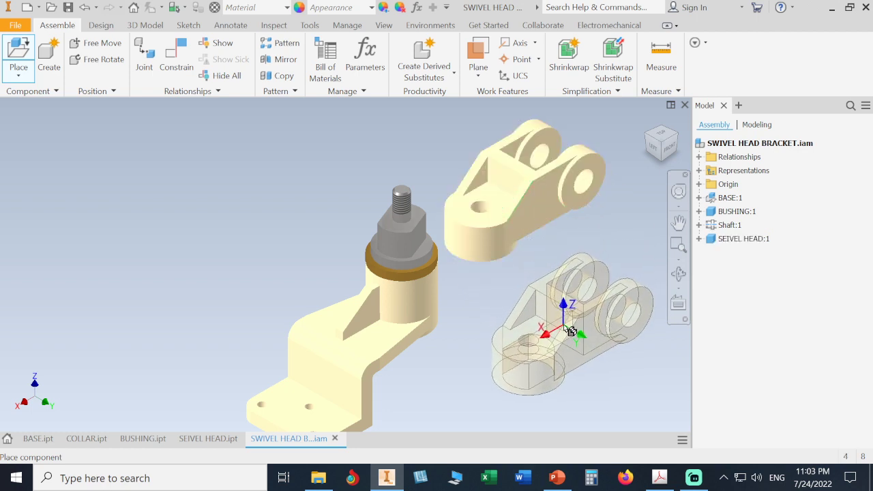
pyautogui.press('Escape')
# - Mate the axis of the swivel head's round boss to the shaft axis with an offset of 0
pyautogui.keyDown('shift'); pyautogui.moveTo(563, 324); pyautogui.dragTo(543, 289, button='middle'); pyautogui.keyUp('shift')
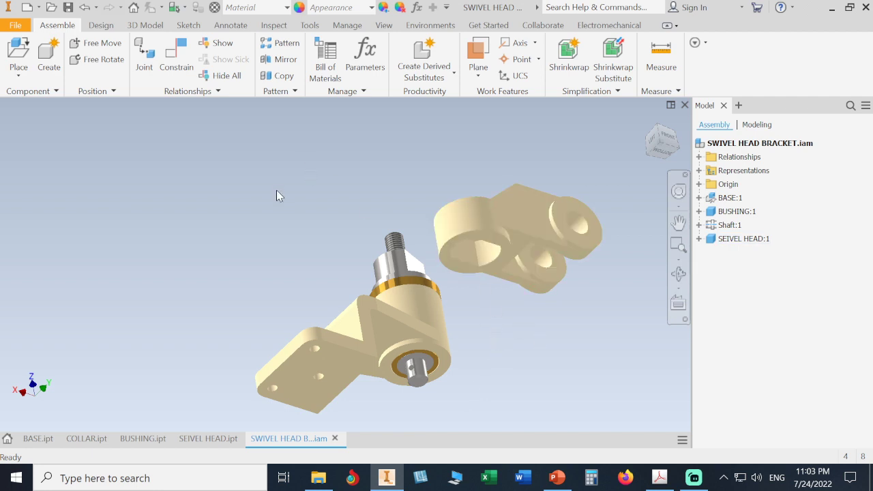
pyautogui.click(190, 62)
pyautogui.scroll(-3, 468, 303)
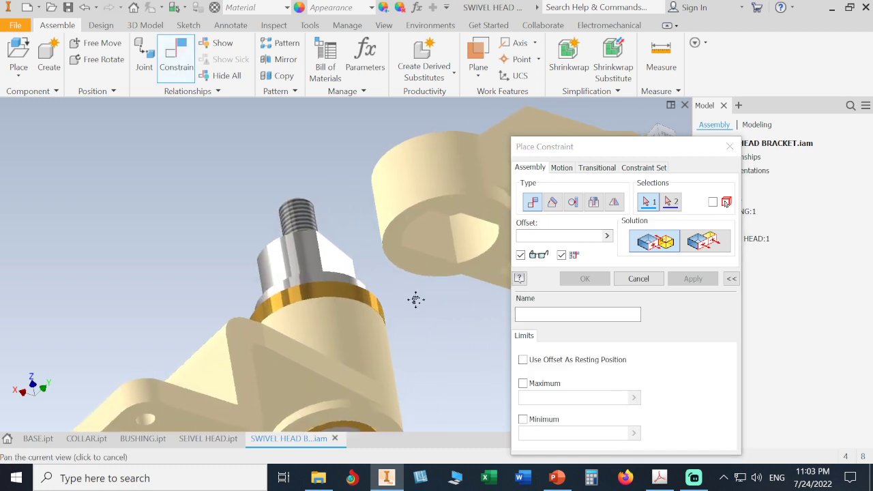
pyautogui.scroll(-3, 404, 294)
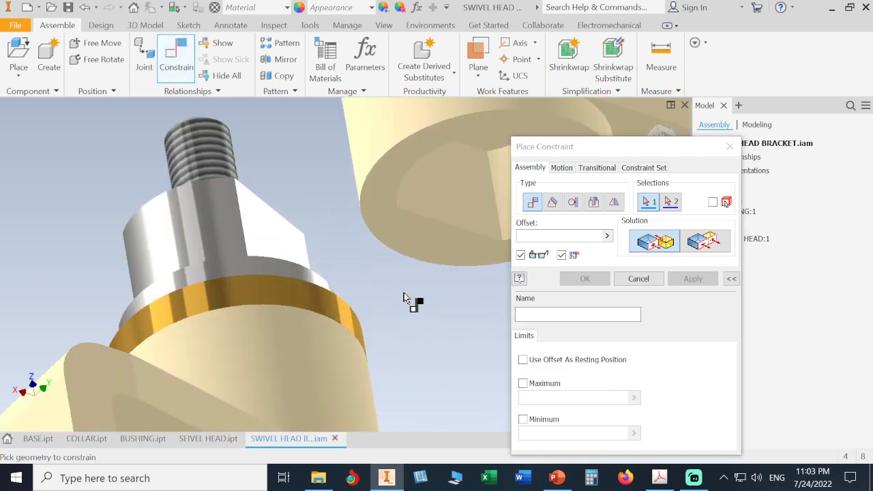
pyautogui.click(195, 230)
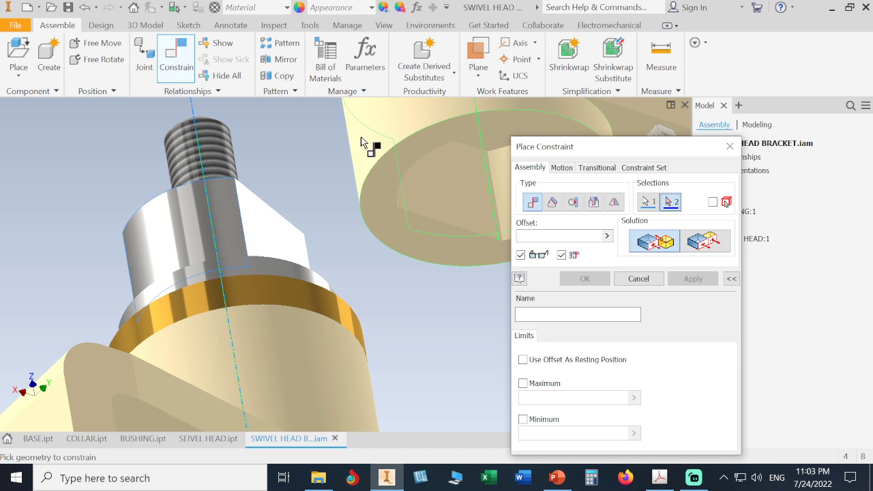
pyautogui.scroll(3, 363, 145)
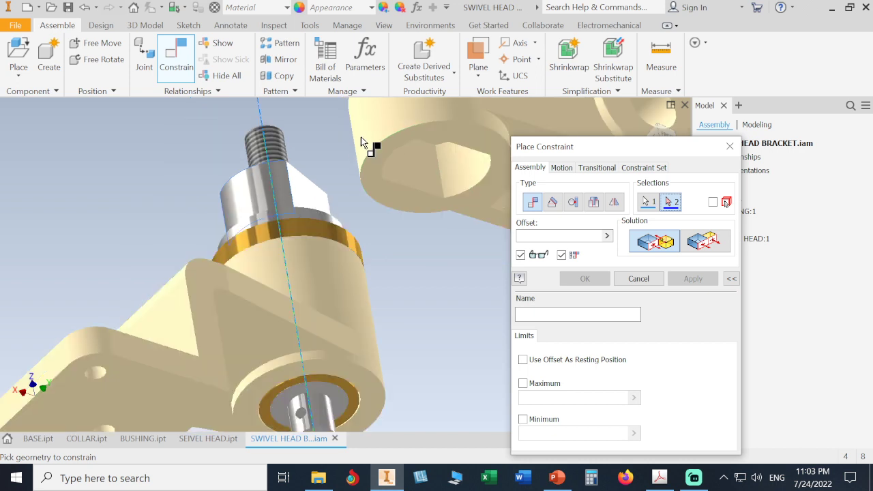
pyautogui.moveTo(354, 175); pyautogui.dragTo(348, 242, button='middle')
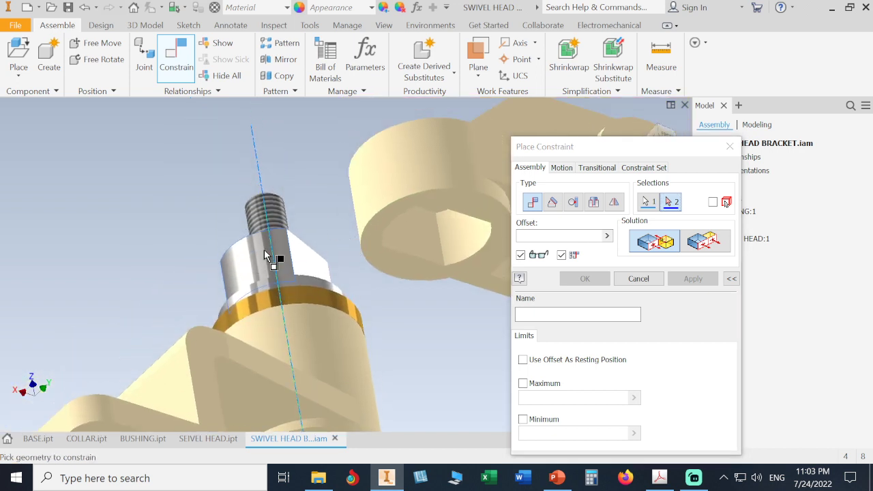
pyautogui.click(382, 183)
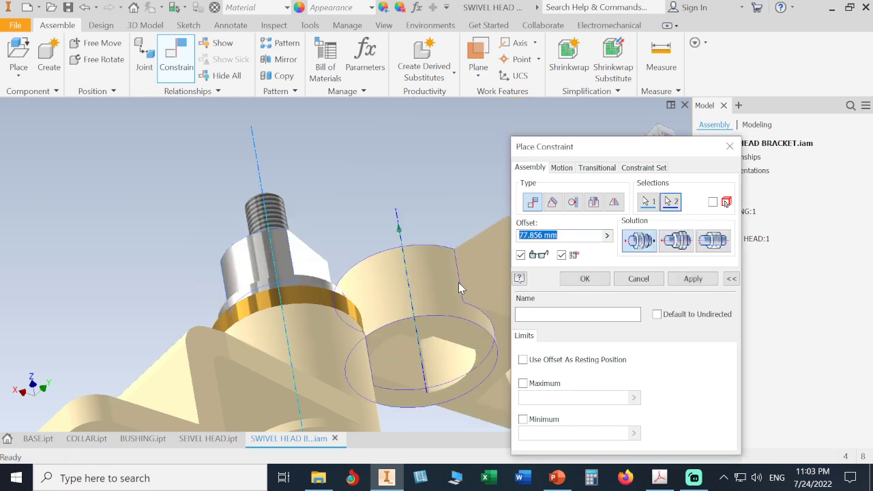
pyautogui.write('0')
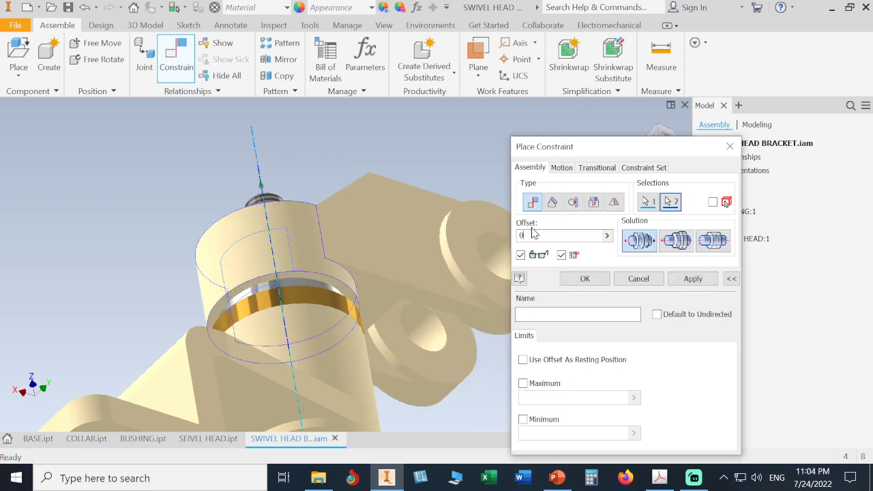
pyautogui.click(581, 278)
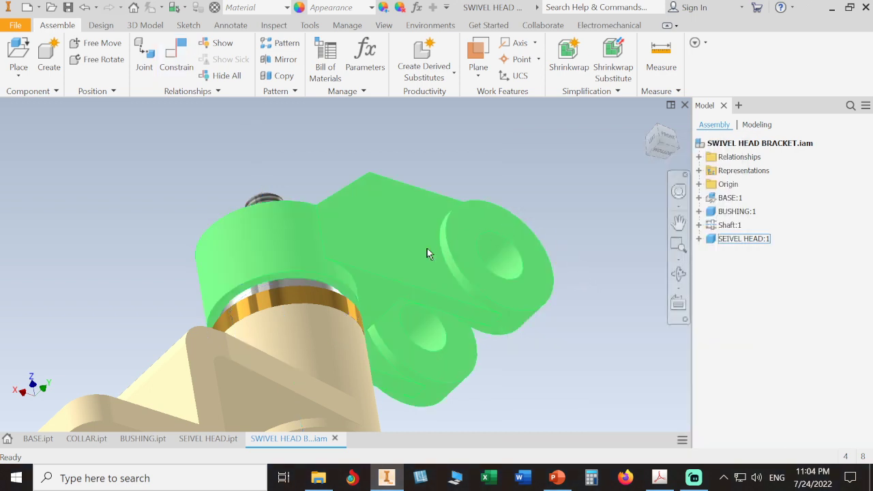
# - Lift the swivel head along the shaft axis to expose the shaft's flats and rotate the head around it
pyautogui.moveTo(427, 248); pyautogui.dragTo(477, 123)
pyautogui.click(565, 195)
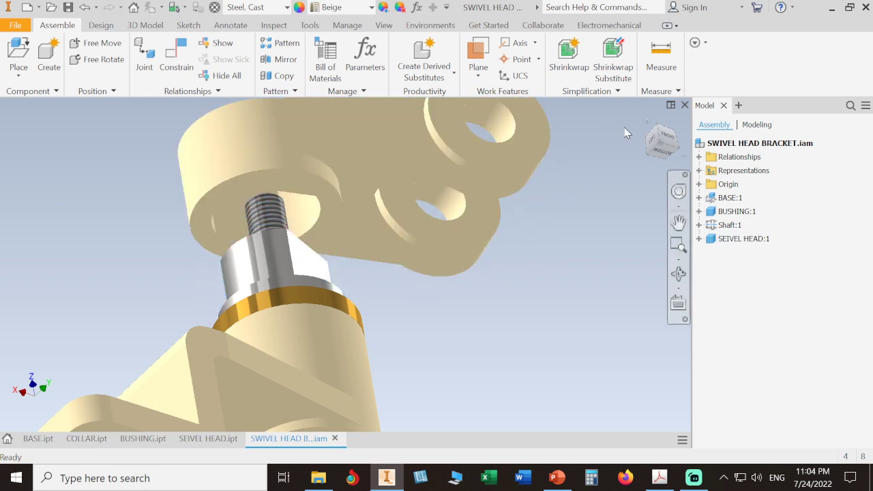
pyautogui.click(648, 124)
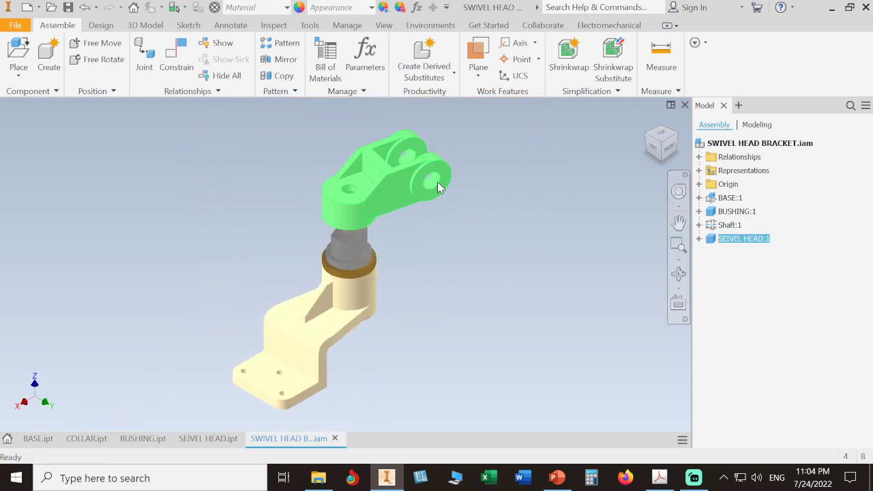
pyautogui.moveTo(437, 182)
pyautogui.mouseDown()
pyautogui.moveTo(275, 185)
pyautogui.moveTo(382, 160)
pyautogui.moveTo(379, 143)
pyautogui.moveTo(439, 181)
pyautogui.mouseUp()
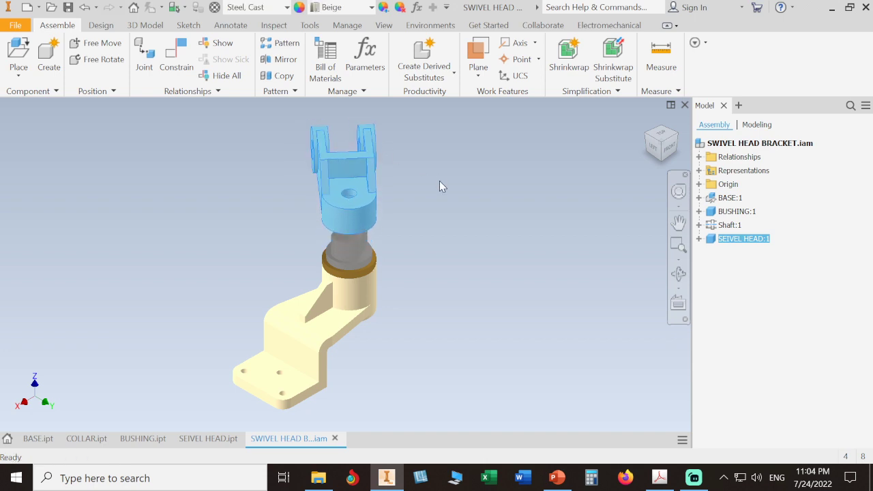
pyautogui.click(453, 221)
# - Mate a flat side of the shaft to the matching flat face inside the swivel head's bore with 0 mm offset
pyautogui.keyDown('shift'); pyautogui.moveTo(493, 238); pyautogui.dragTo(439, 203, button='middle'); pyautogui.keyUp('shift')
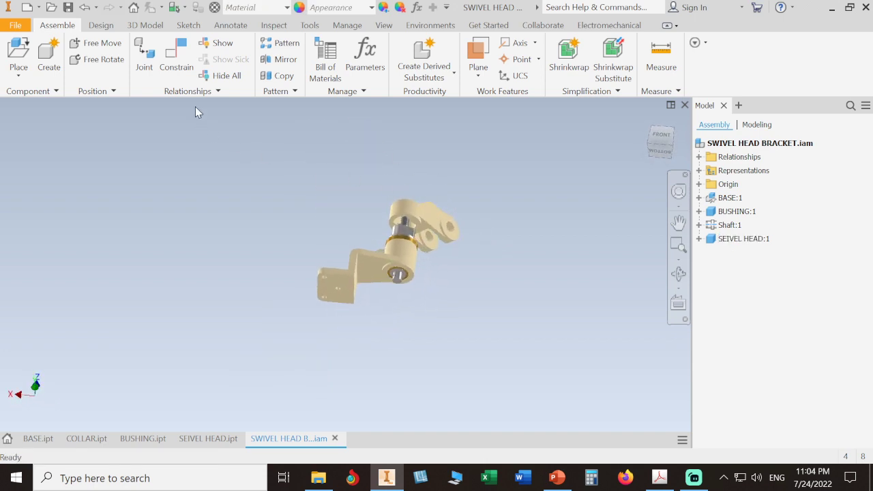
pyautogui.click(182, 61)
pyautogui.scroll(-6, 475, 248)
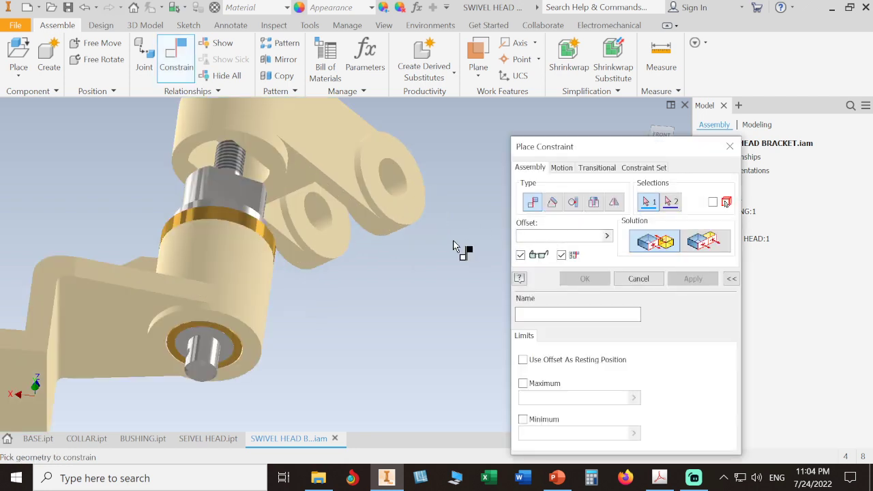
pyautogui.moveTo(453, 243); pyautogui.dragTo(551, 339, button='middle')
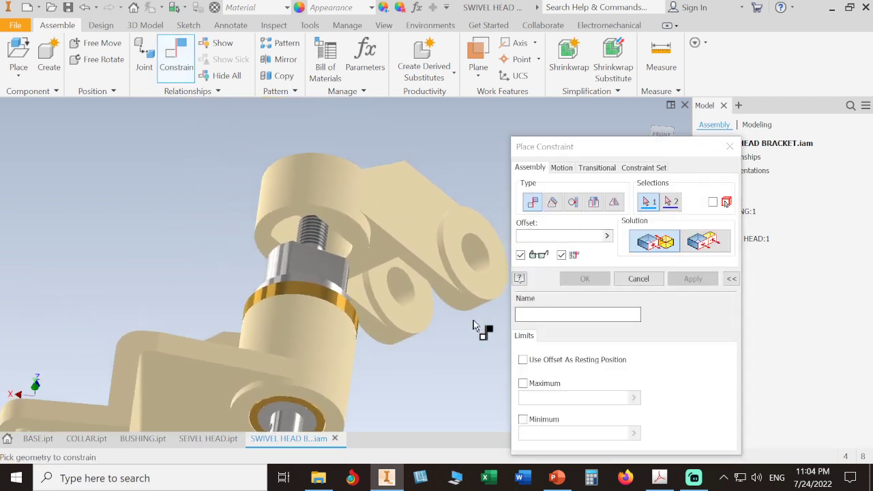
pyautogui.click(319, 268)
pyautogui.keyDown('shift'); pyautogui.moveTo(320, 270); pyautogui.dragTo(386, 226, button='middle'); pyautogui.keyUp('shift')
pyautogui.click(386, 219)
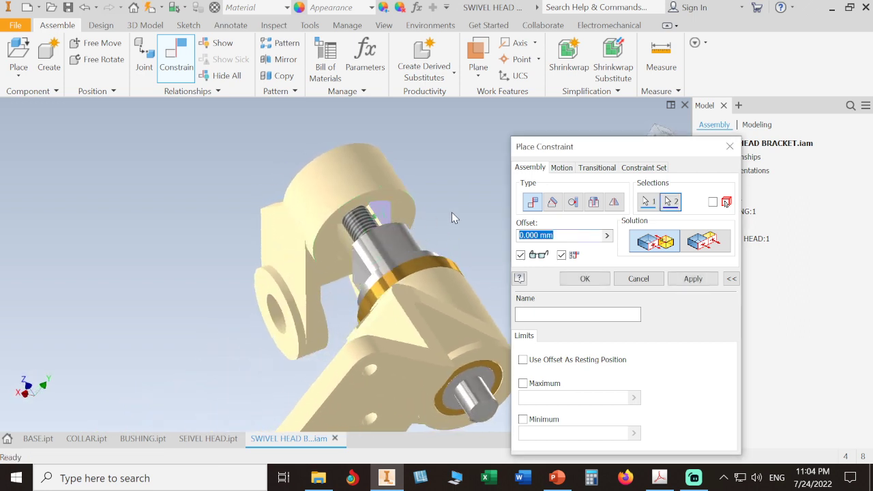
pyautogui.click(573, 278)
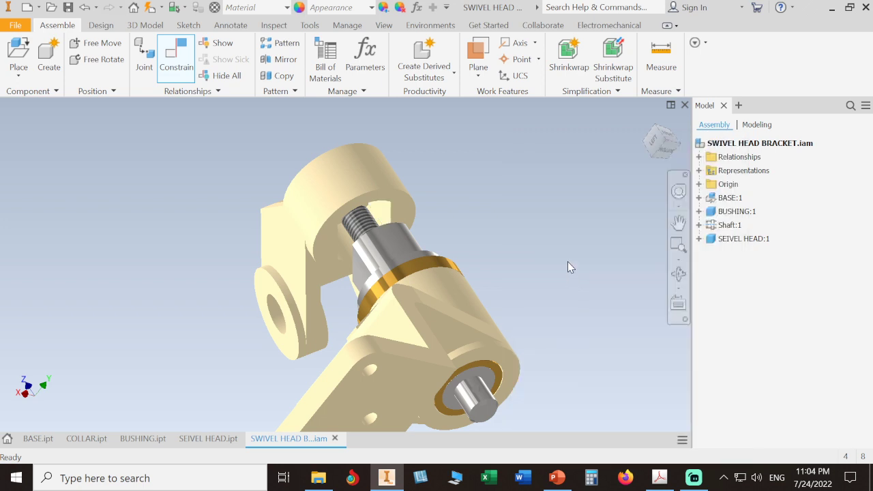
# - Rotate the swivel head about the shaft axis to test how it moves with the shaft
pyautogui.click(647, 121)
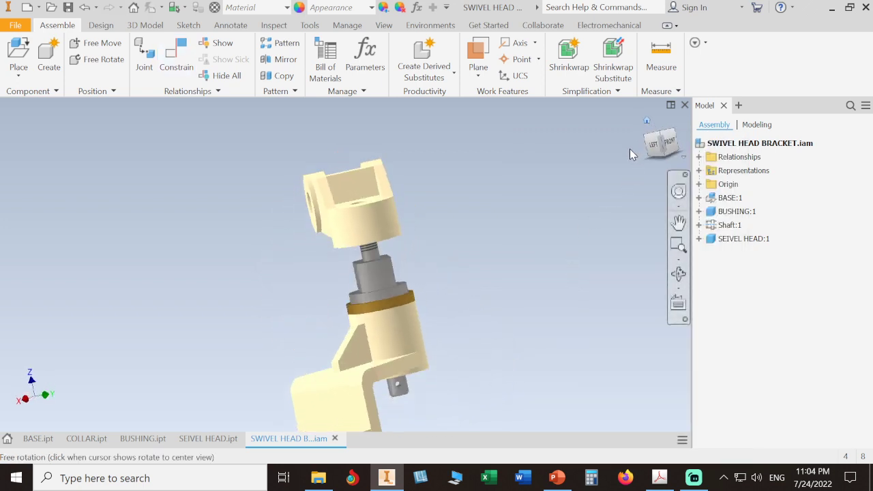
pyautogui.click(406, 151)
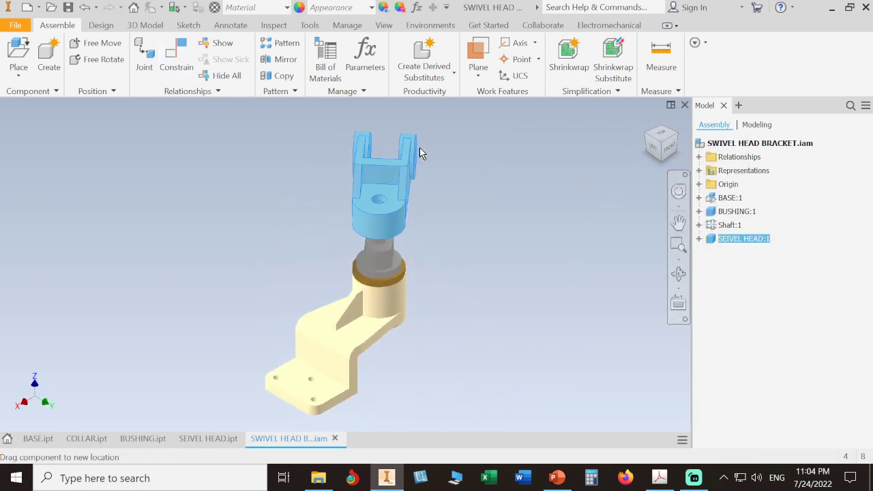
pyautogui.moveTo(420, 148); pyautogui.dragTo(441, 172)
pyautogui.click(485, 226)
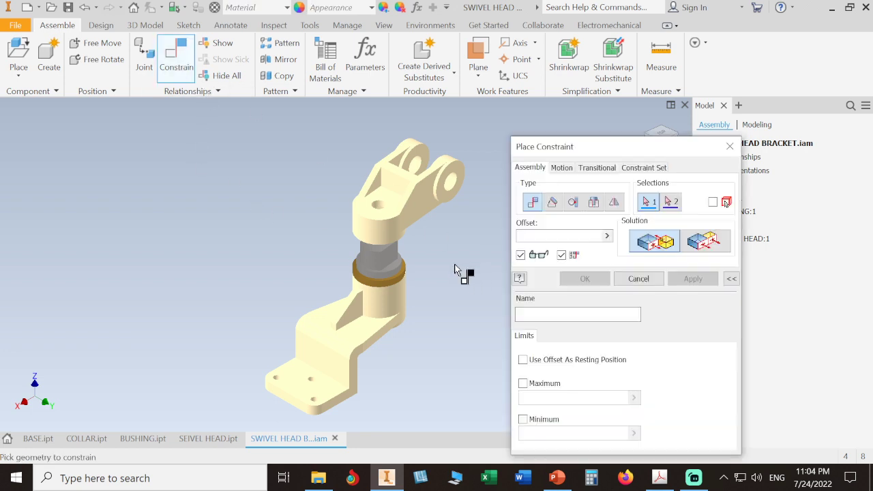
# - Mate the shaft's shoulder face to the underside of the swivel head's round boss with an offset of 0
pyautogui.scroll(-5, 430, 269)
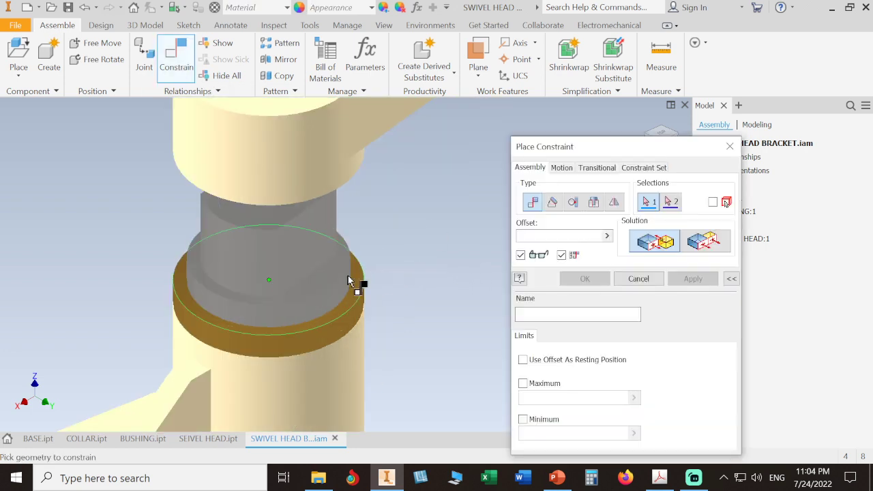
pyautogui.click(322, 277)
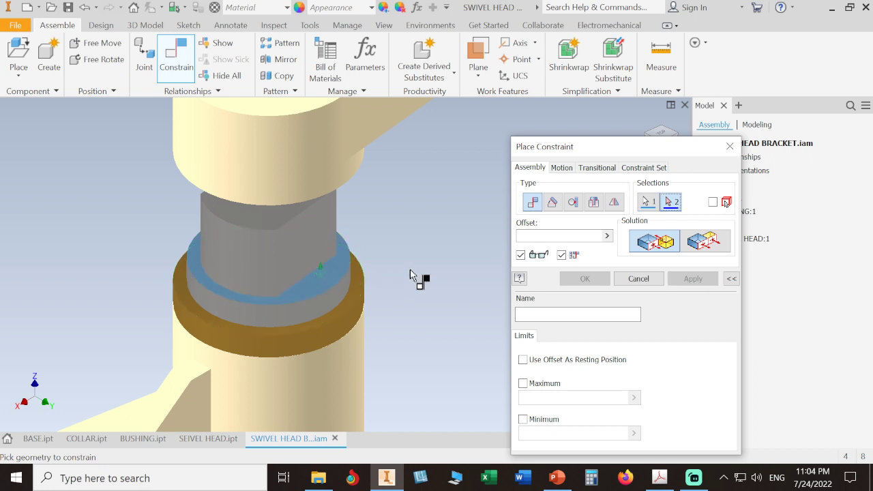
pyautogui.scroll(3, 410, 271)
pyautogui.keyDown('shift'); pyautogui.moveTo(440, 280); pyautogui.dragTo(403, 170, button='middle'); pyautogui.keyUp('shift')
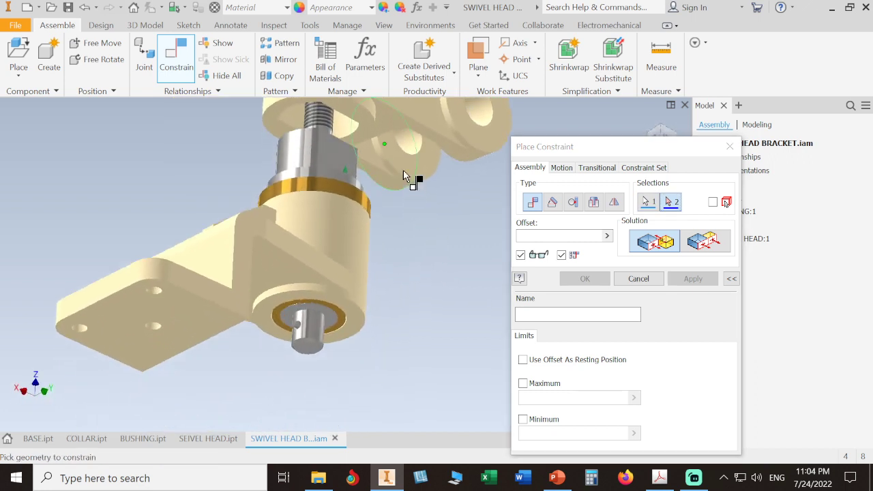
pyautogui.click(362, 118)
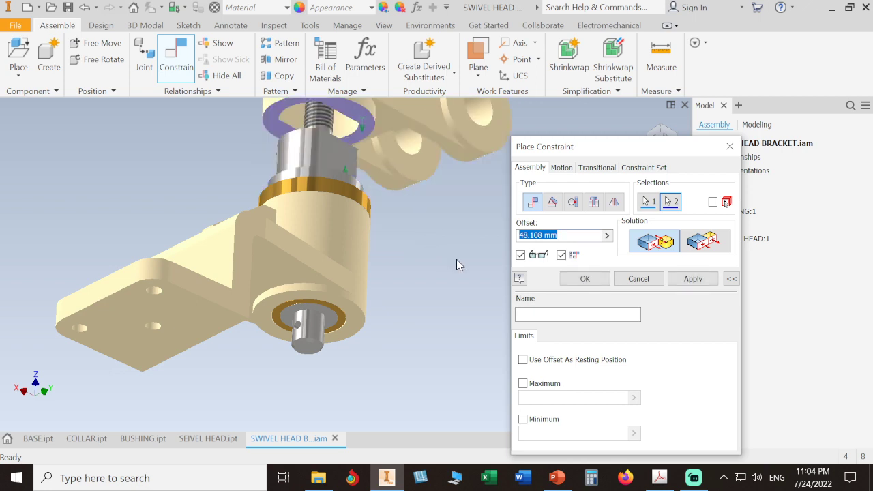
pyautogui.write('0')
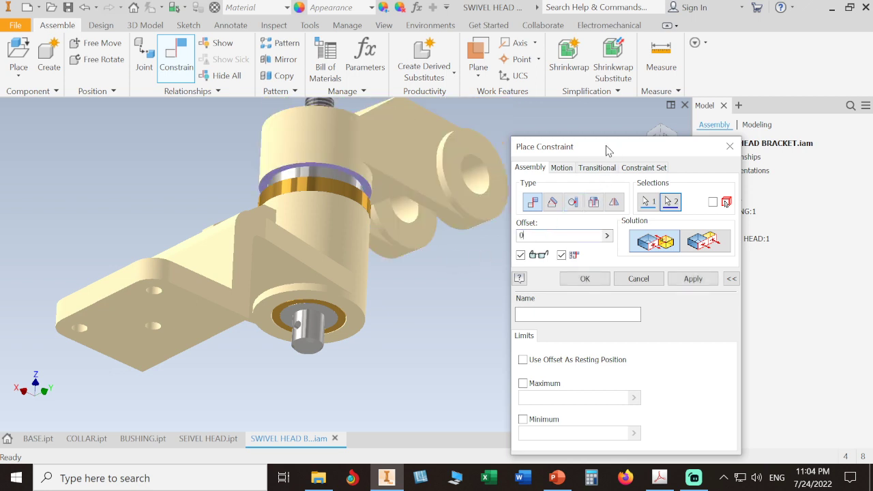
pyautogui.moveTo(608, 150); pyautogui.dragTo(605, 232)
pyautogui.keyDown('shift'); pyautogui.moveTo(619, 195); pyautogui.dragTo(622, 151, button='middle'); pyautogui.keyUp('shift')
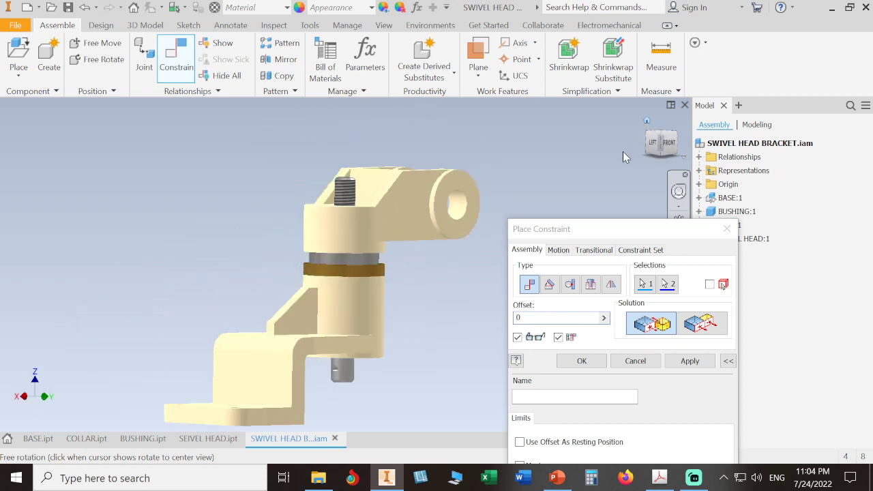
pyautogui.press('F6')
pyautogui.moveTo(592, 226); pyautogui.dragTo(597, 120)
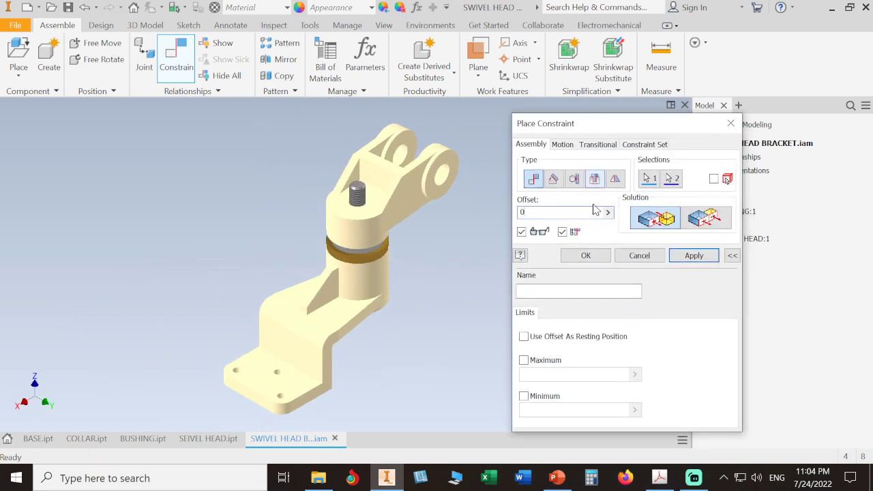
pyautogui.click(584, 256)
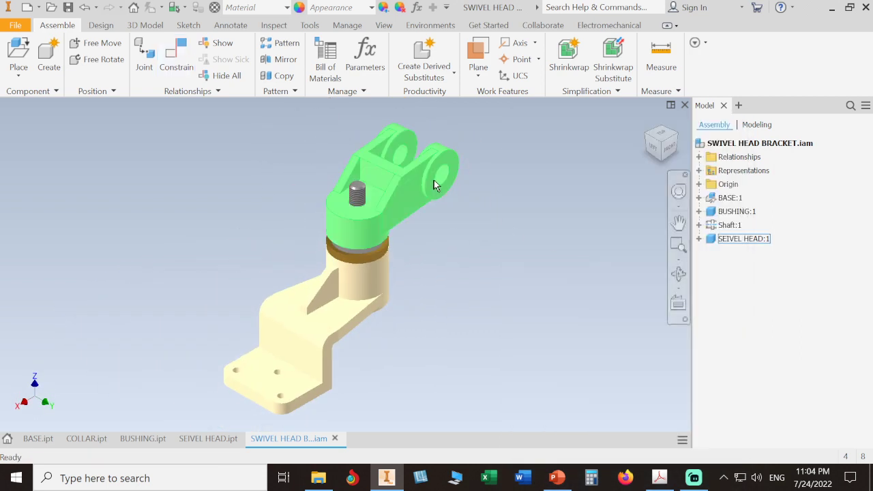
# - Swing the seated swivel head around the shaft axis to check its motion from above and below
pyautogui.moveTo(438, 187); pyautogui.dragTo(517, 290)
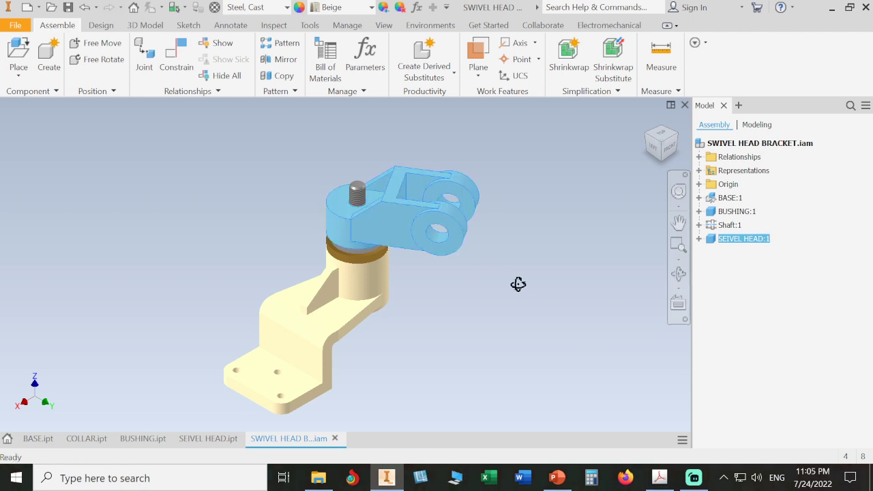
pyautogui.keyDown('shift'); pyautogui.moveTo(518, 283); pyautogui.dragTo(414, 197, button='middle'); pyautogui.keyUp('shift')
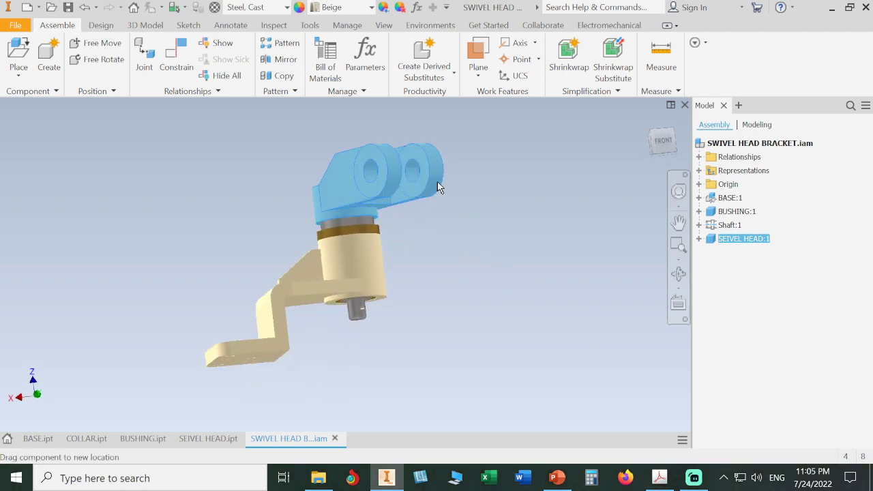
pyautogui.moveTo(438, 188); pyautogui.dragTo(418, 233)
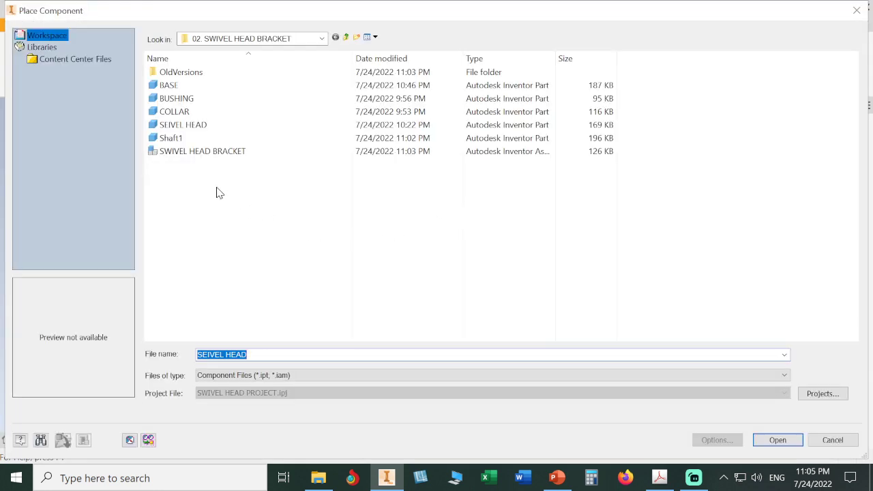
# - Place one COLLAR part in the assembly beside the lower end of the shaft
pyautogui.click(181, 115)
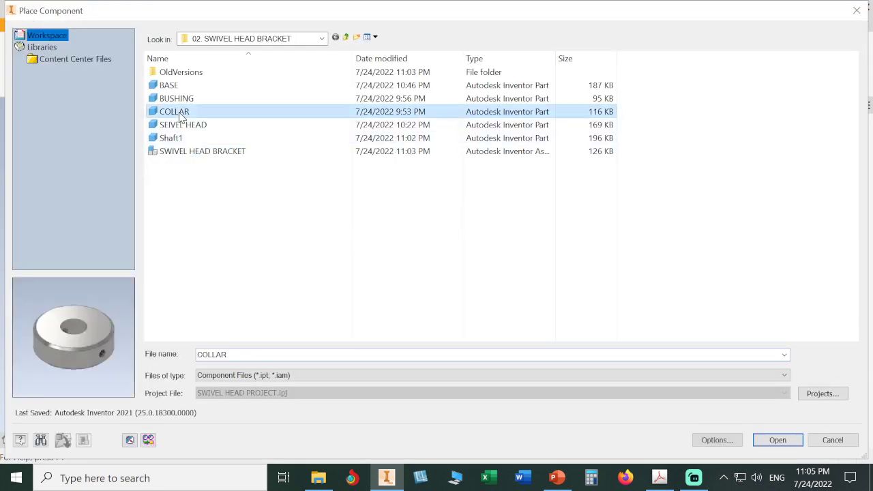
pyautogui.click(759, 440)
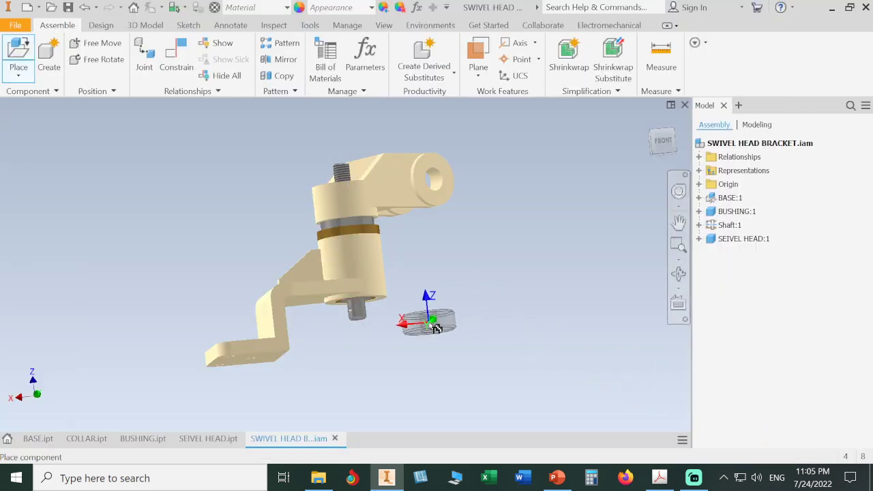
pyautogui.click(430, 326)
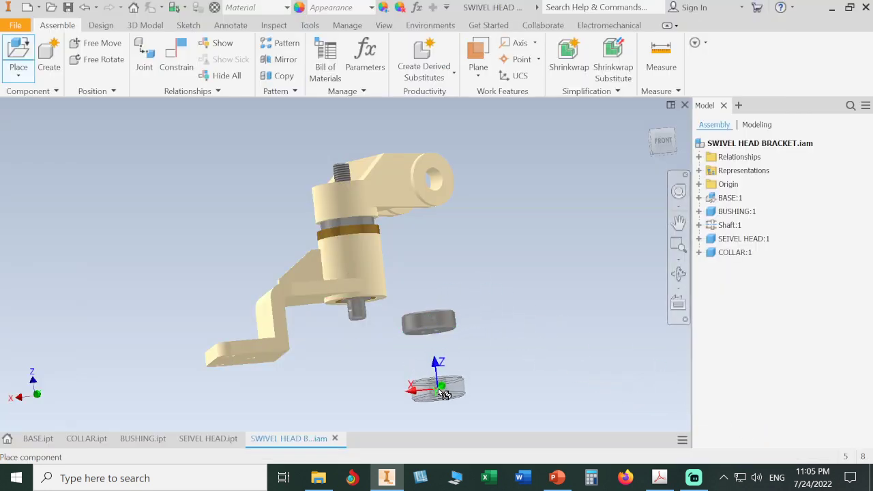
pyautogui.press('Escape')
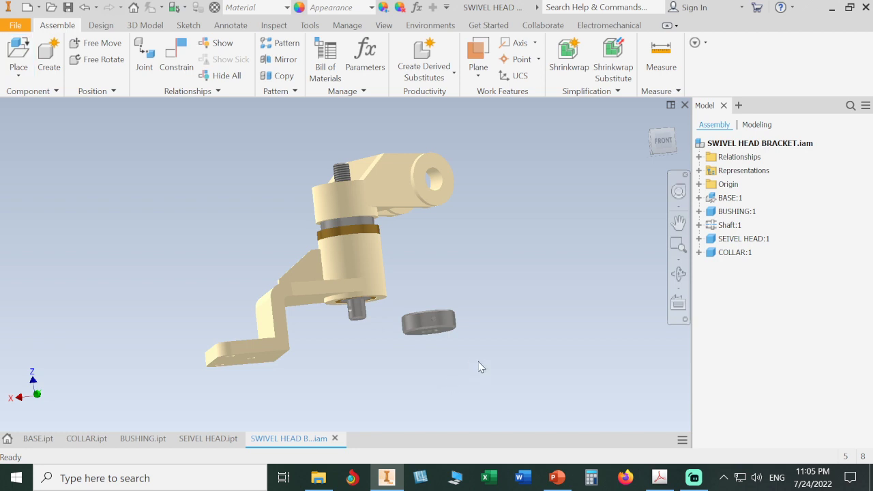
# - Mate the axis of the shaft's cross hole to the axis of the collar's radial hole with 0 mm offset
pyautogui.keyDown('shift'); pyautogui.moveTo(480, 367); pyautogui.dragTo(522, 331, button='middle'); pyautogui.keyUp('shift')
pyautogui.scroll(-3, 480, 341)
pyautogui.scroll(-3, 477, 337)
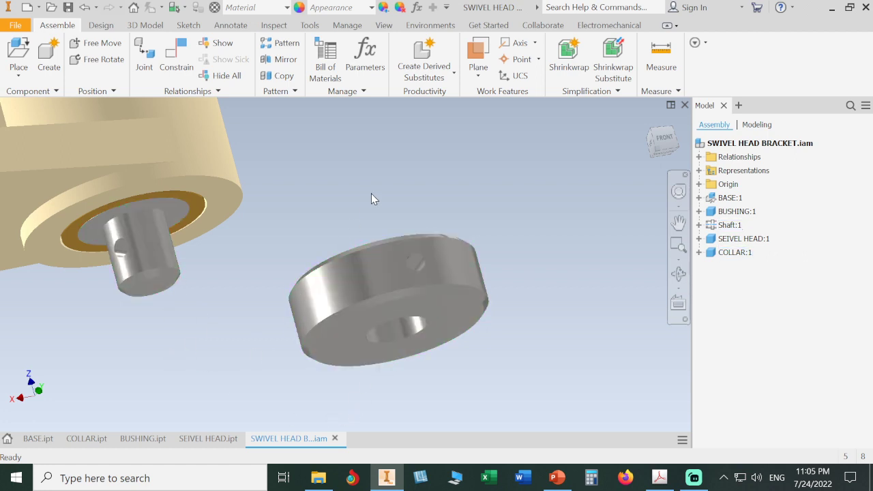
pyautogui.click(179, 60)
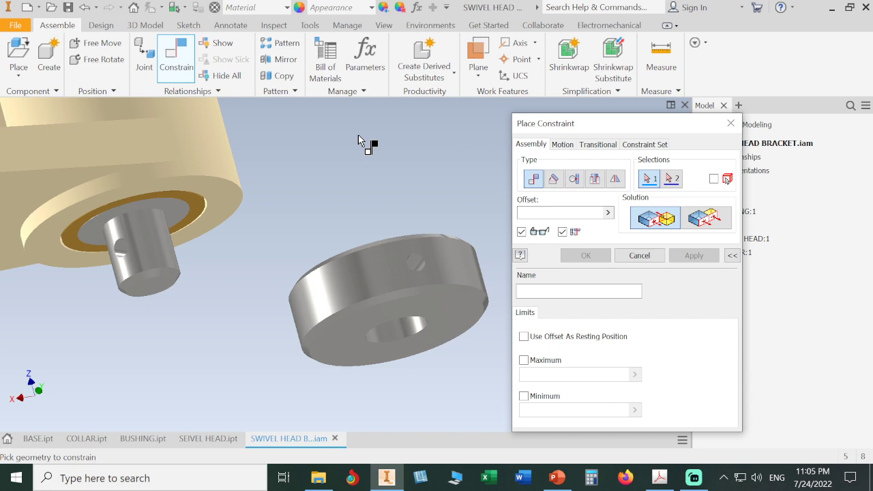
pyautogui.moveTo(258, 264); pyautogui.dragTo(439, 266, button='middle')
pyautogui.scroll(3, 442, 274)
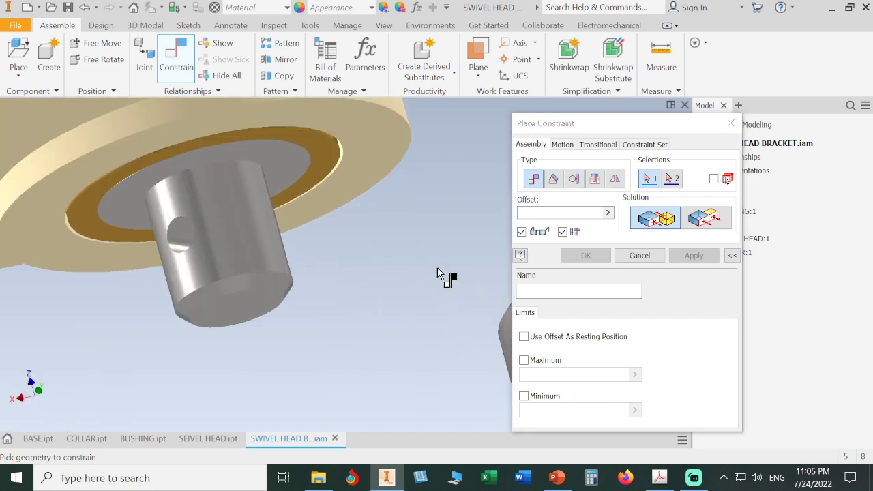
pyautogui.click(183, 247)
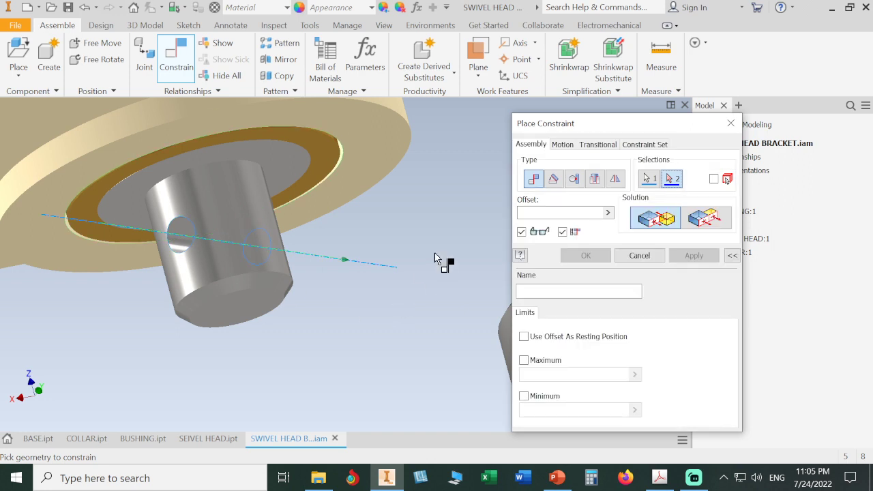
pyautogui.scroll(-3, 433, 253)
pyautogui.moveTo(425, 247); pyautogui.dragTo(182, 196, button='middle')
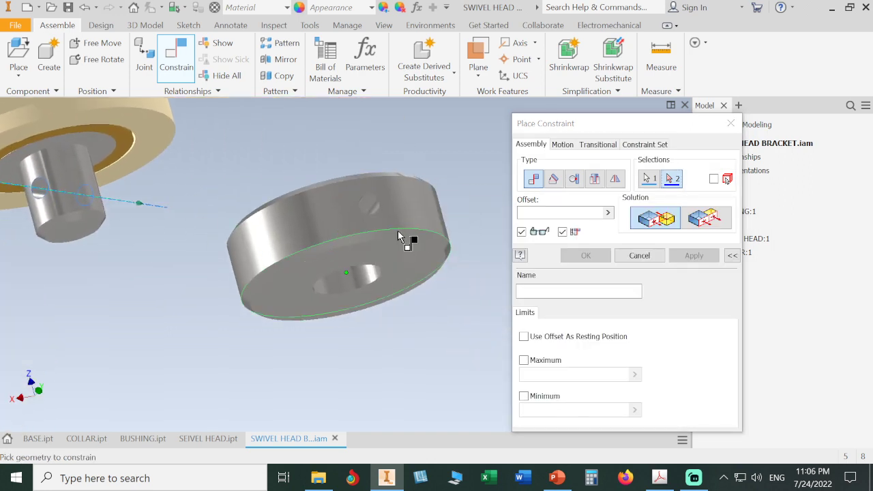
pyautogui.scroll(3, 409, 238)
pyautogui.click(344, 187)
pyautogui.scroll(-2, 394, 189)
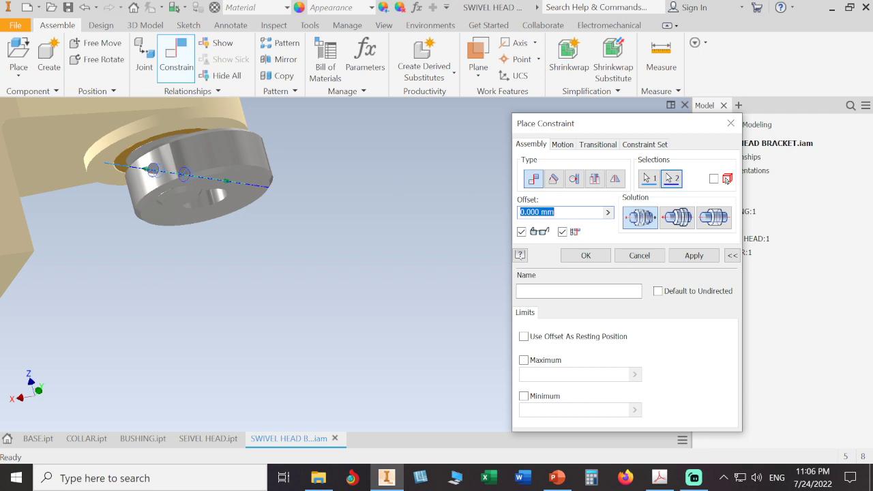
pyautogui.click(584, 255)
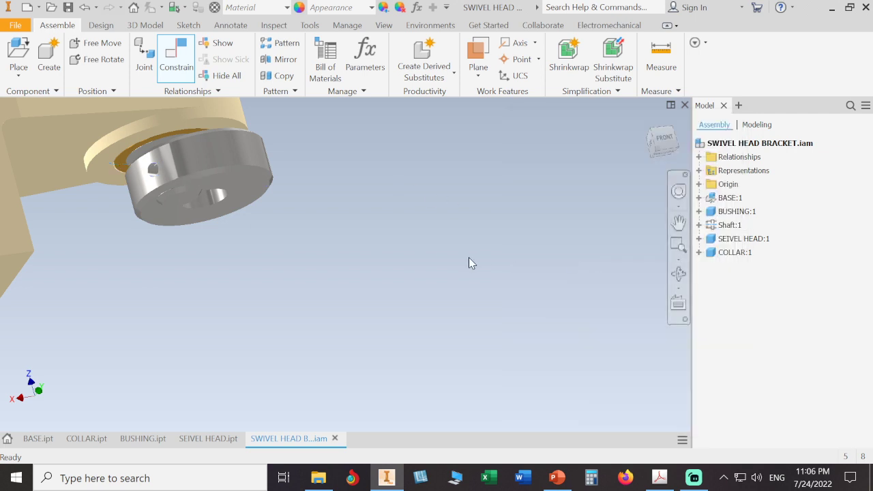
# - Move the collar away from the shaft and mate its bore axis to the shaft axis with 0 mm offset
pyautogui.moveTo(237, 161); pyautogui.dragTo(359, 129)
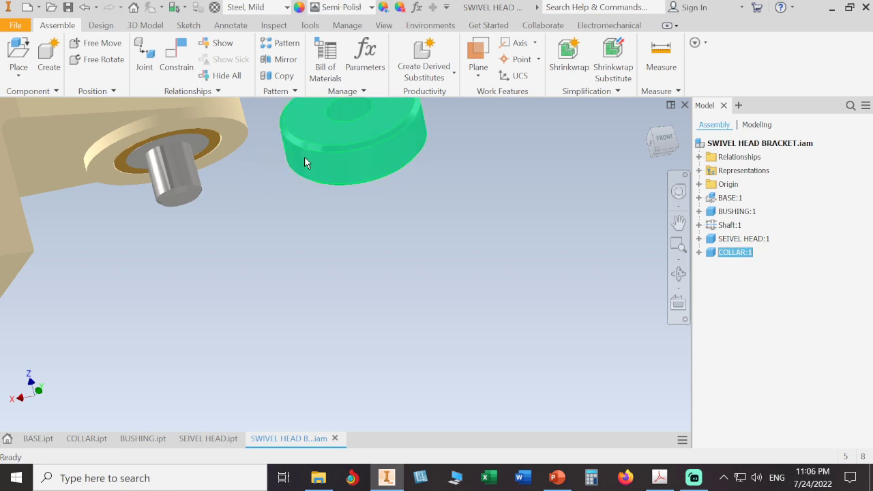
pyautogui.click(176, 60)
pyautogui.click(184, 179)
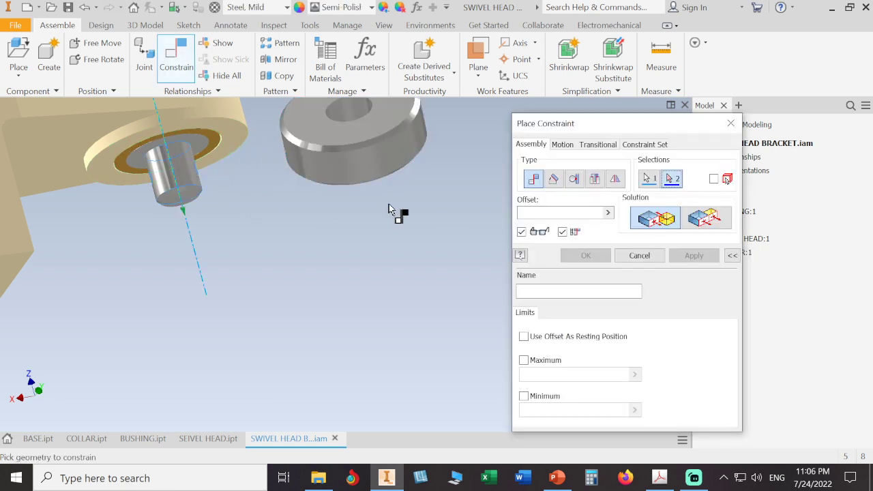
pyautogui.moveTo(389, 210); pyautogui.dragTo(409, 346, button='middle')
pyautogui.scroll(5, 384, 250)
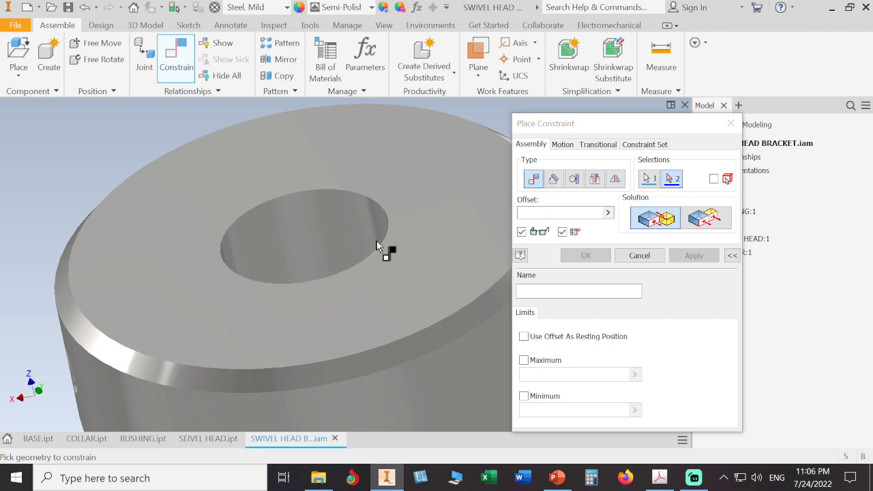
pyautogui.click(343, 227)
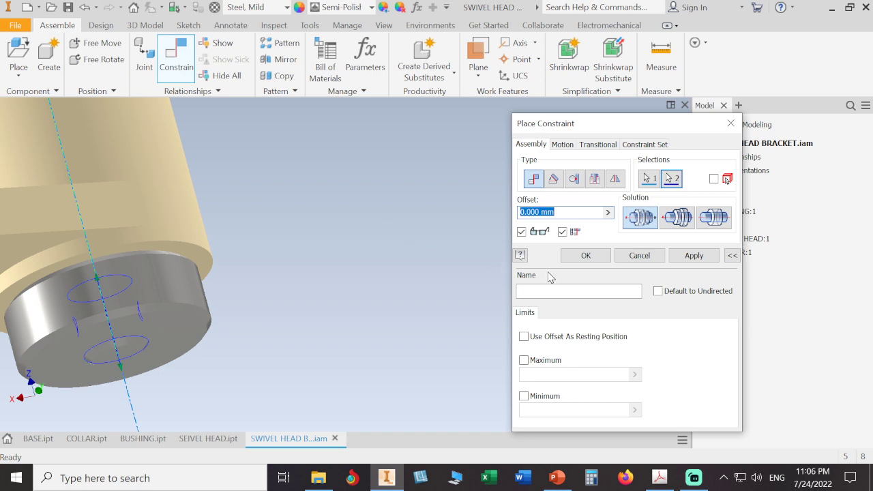
pyautogui.click(586, 255)
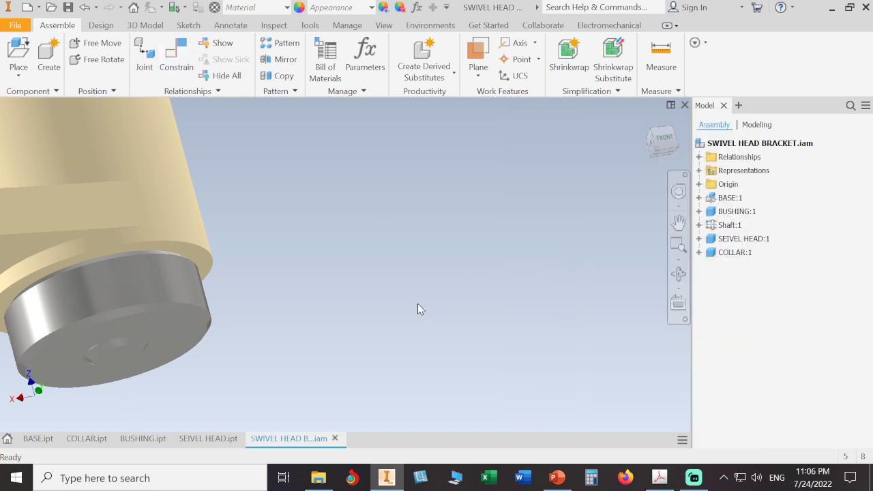
# - Turn the collar to test its rotation with the shaft, and examine its pin hole alignment and its fit under the base
pyautogui.scroll(-5, 307, 321)
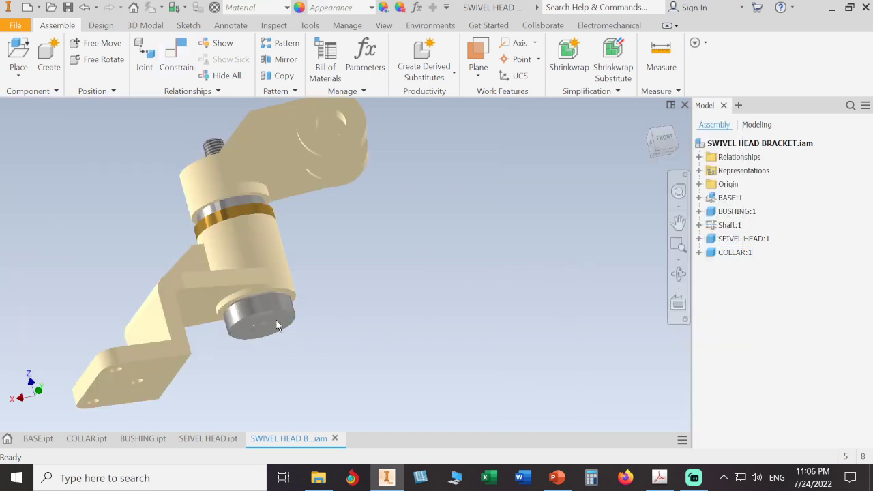
pyautogui.moveTo(276, 326); pyautogui.dragTo(301, 331)
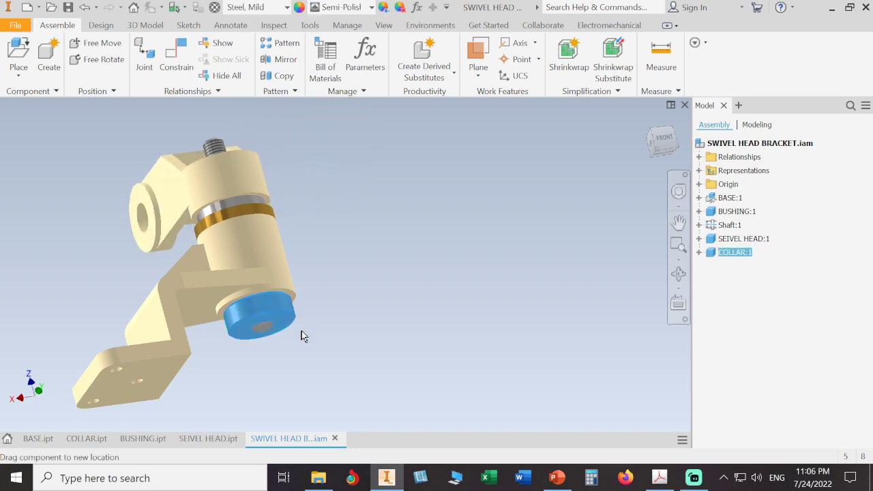
pyautogui.click(314, 301)
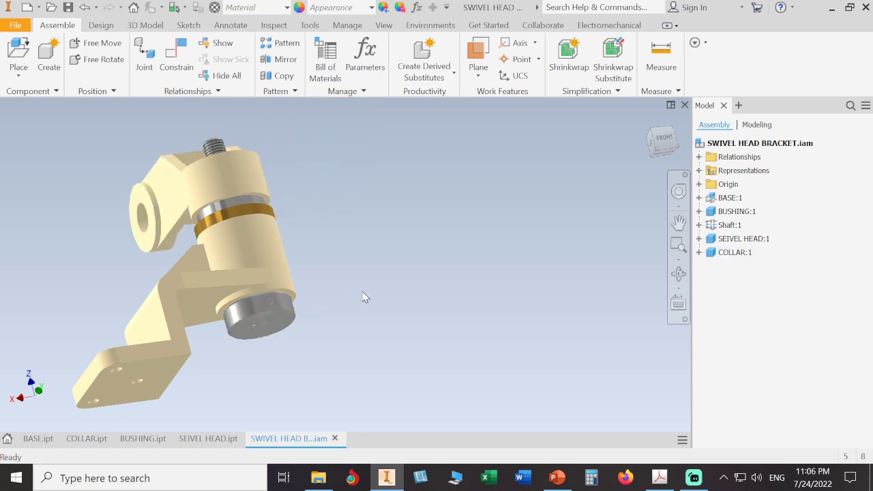
pyautogui.keyDown('shift'); pyautogui.moveTo(364, 298); pyautogui.dragTo(343, 307, button='middle'); pyautogui.keyUp('shift')
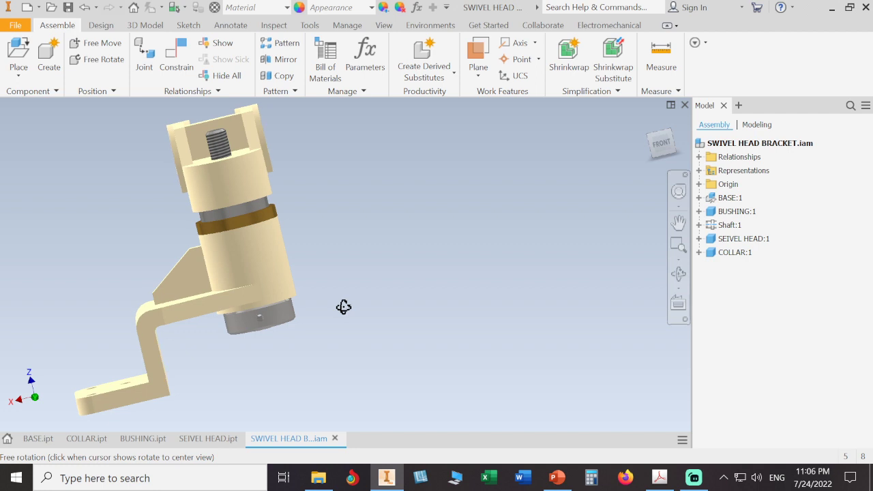
pyautogui.scroll(3, 326, 305)
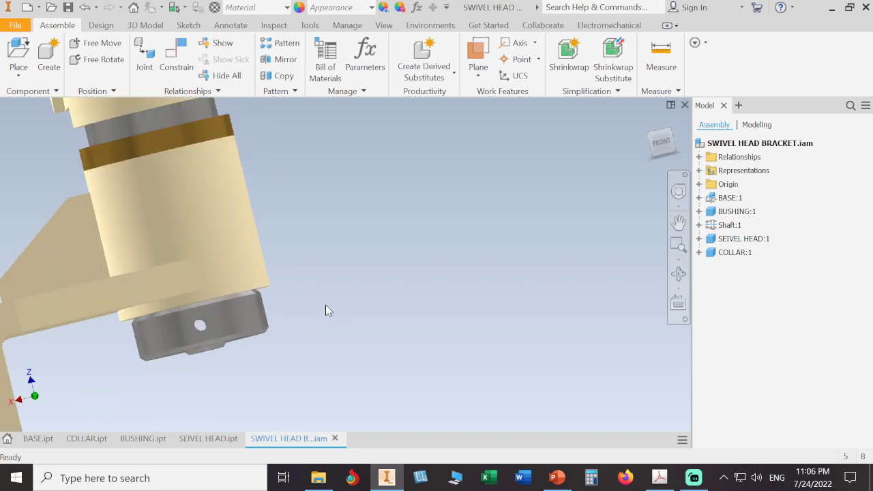
pyautogui.scroll(2, 325, 305)
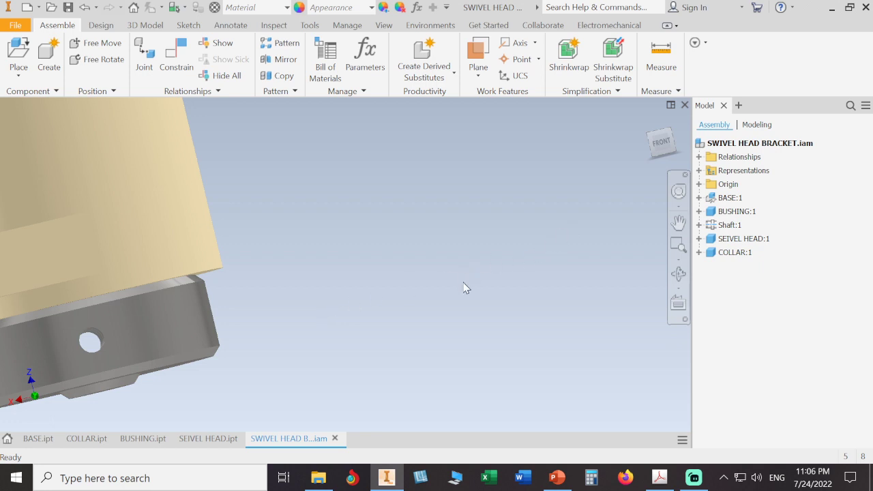
pyautogui.moveTo(458, 278); pyautogui.dragTo(451, 271)
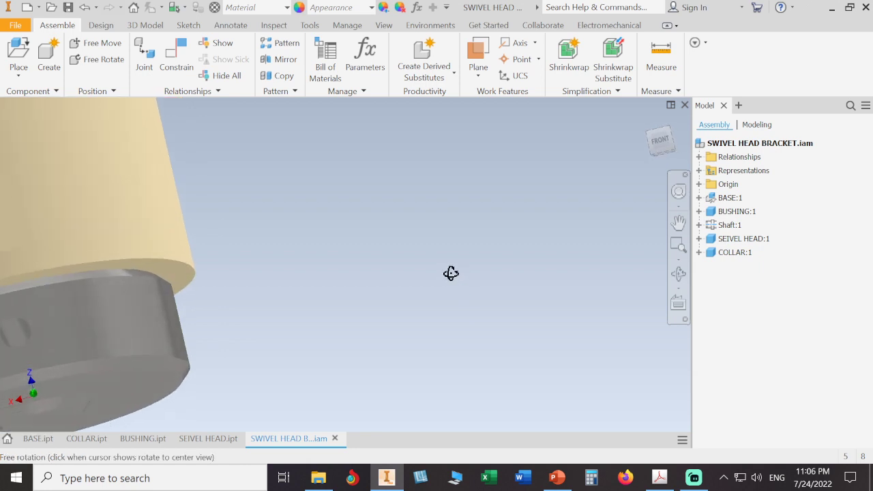
pyautogui.moveTo(450, 275)
pyautogui.mouseDown()
pyautogui.moveTo(472, 273)
pyautogui.moveTo(448, 285)
pyautogui.mouseUp()
pyautogui.press('Escape')
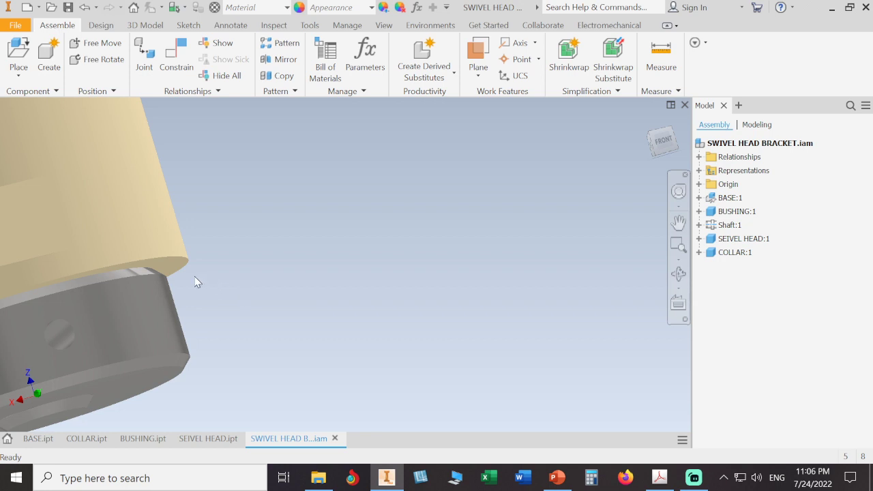
# - Save the SWIVEL HEAD BRACKET assembly together with its modified SEIVEL HEAD part
pyautogui.click(149, 270)
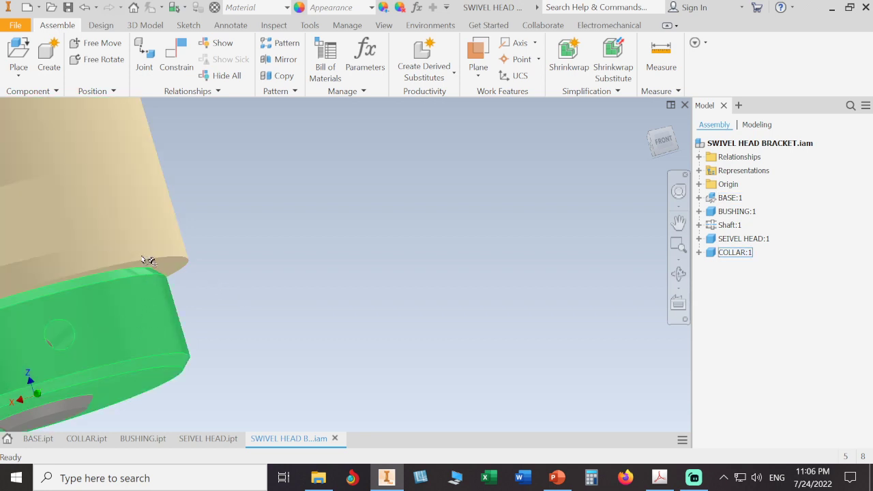
pyautogui.click(369, 310)
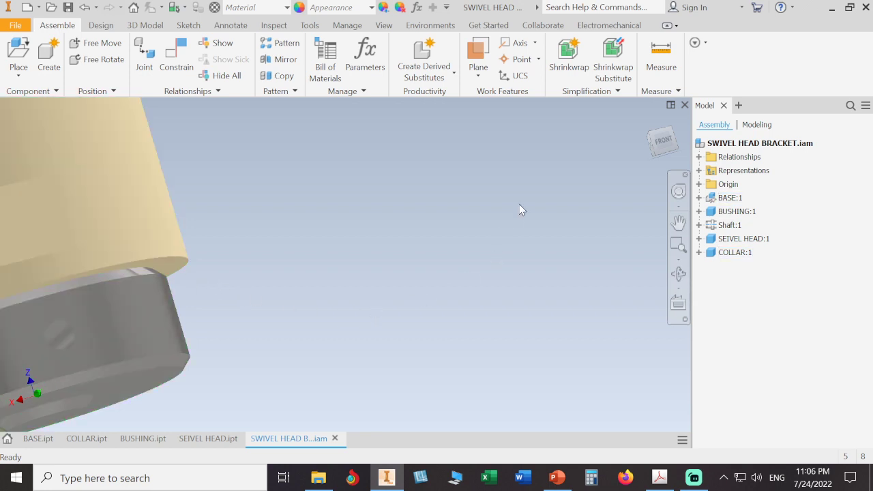
pyautogui.click(648, 122)
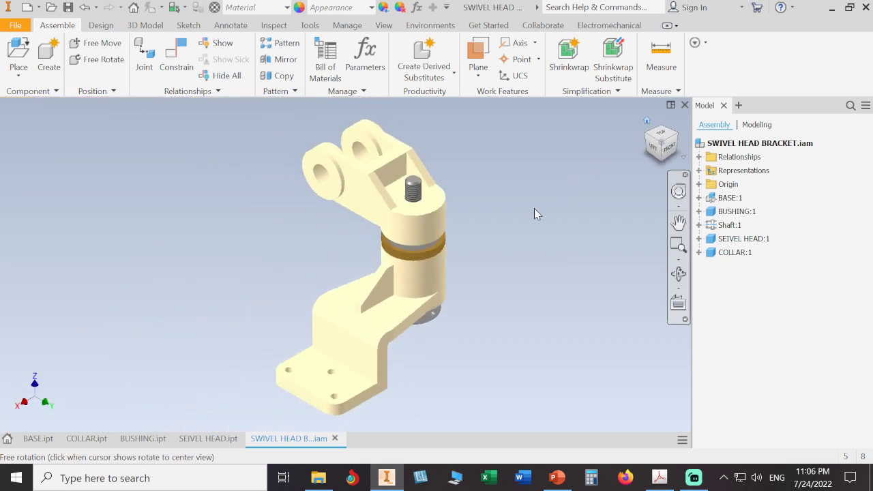
pyautogui.click(68, 8)
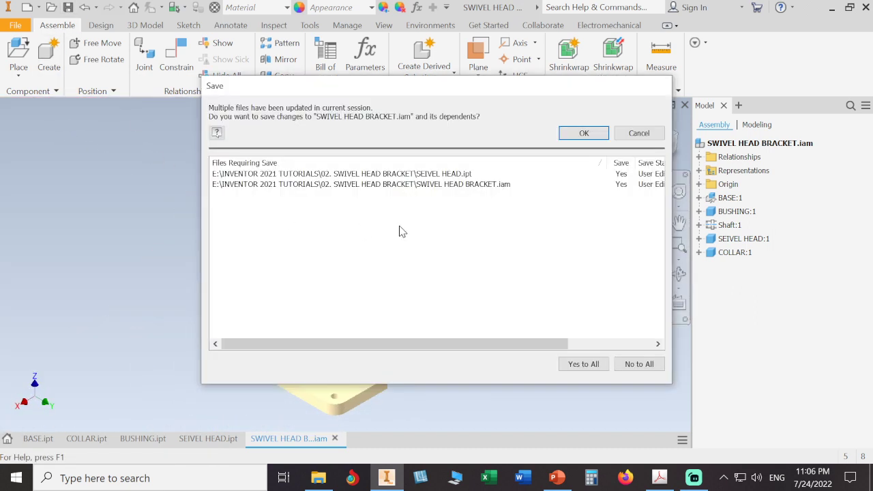
pyautogui.click(573, 133)
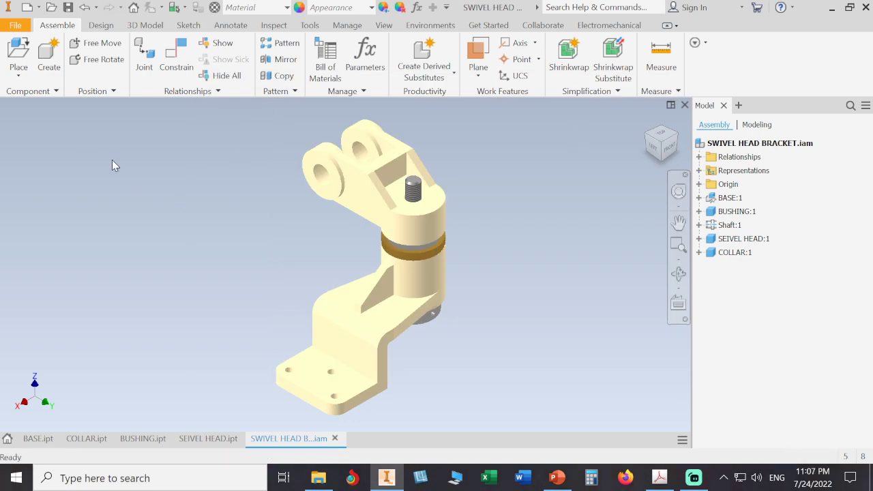
# - Open the Content Center for placement and look up the parallel pin, plain washer and hex nut designations in the exercise book PDF in Acrobat
pyautogui.click(19, 70)
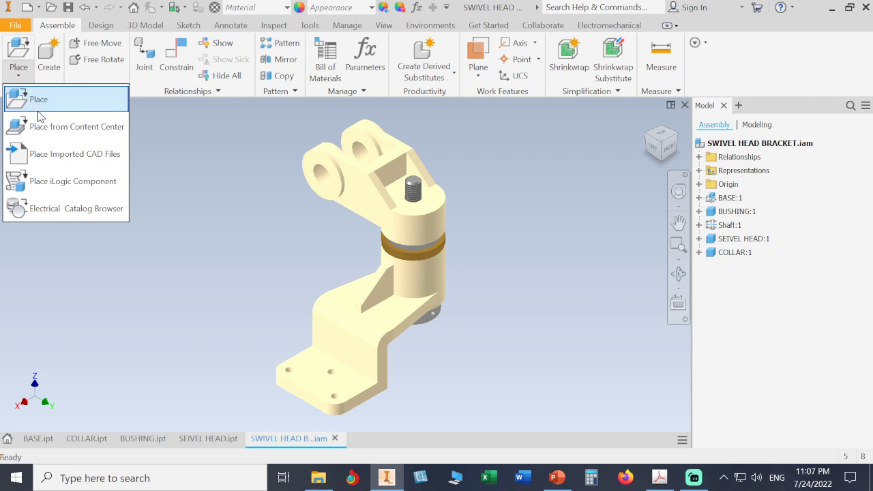
pyautogui.click(54, 129)
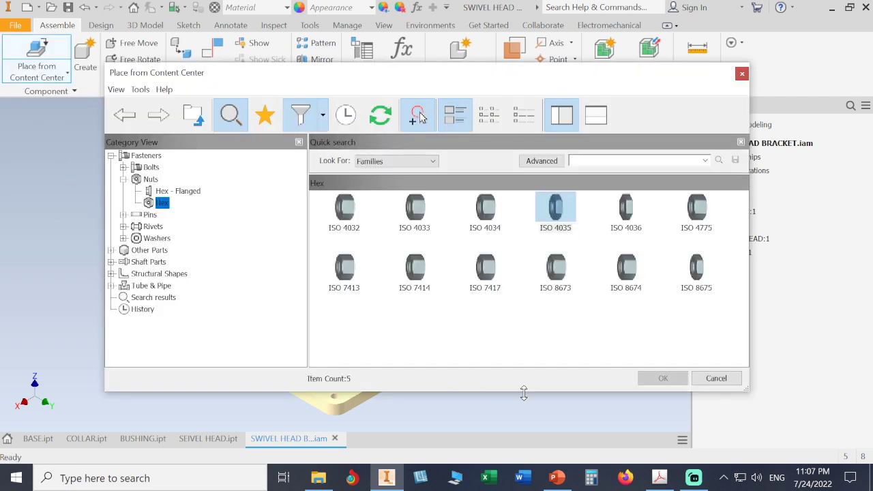
pyautogui.hotkey('alt', 'Tab')
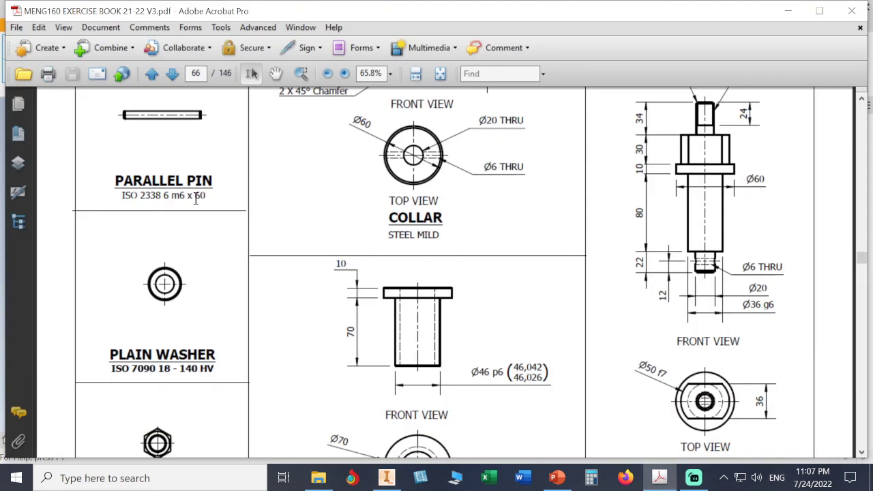
pyautogui.scroll(-2, 151, 369)
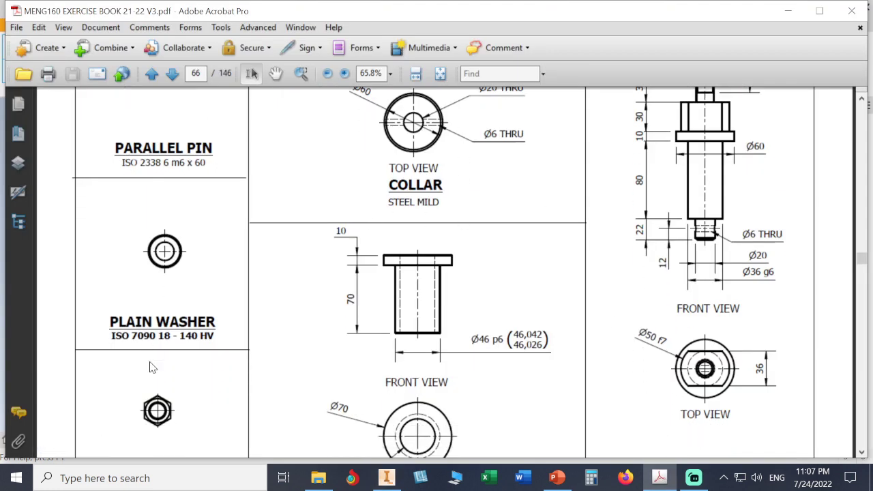
pyautogui.scroll(-2, 158, 367)
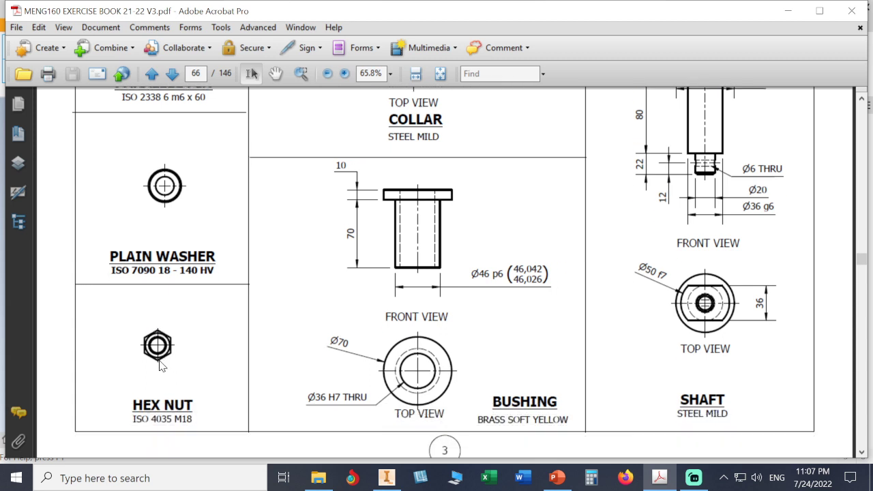
pyautogui.scroll(2, 161, 367)
pyautogui.scroll(-1, 170, 361)
pyautogui.scroll(5, 170, 362)
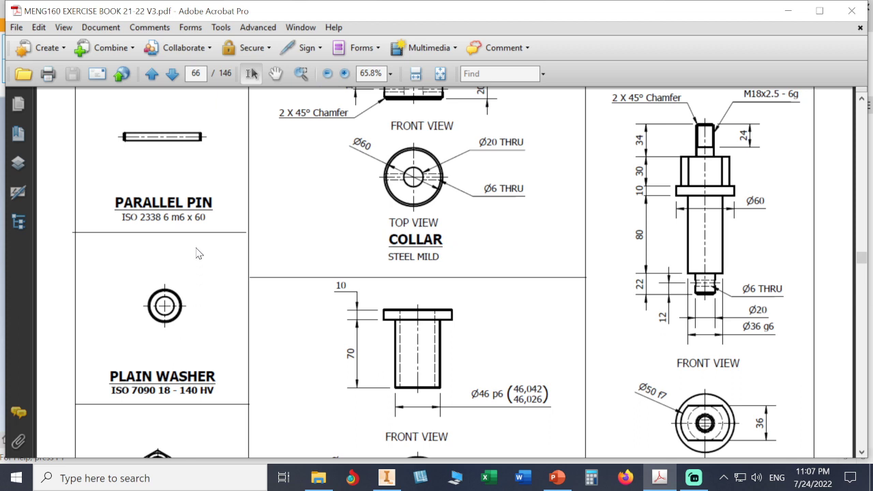
pyautogui.scroll(-3, 218, 358)
pyautogui.scroll(-3, 218, 359)
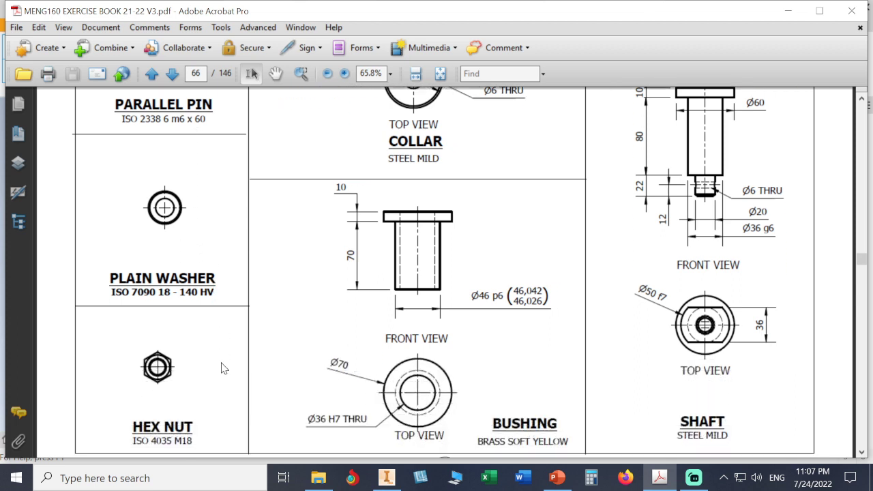
pyautogui.scroll(6, 193, 382)
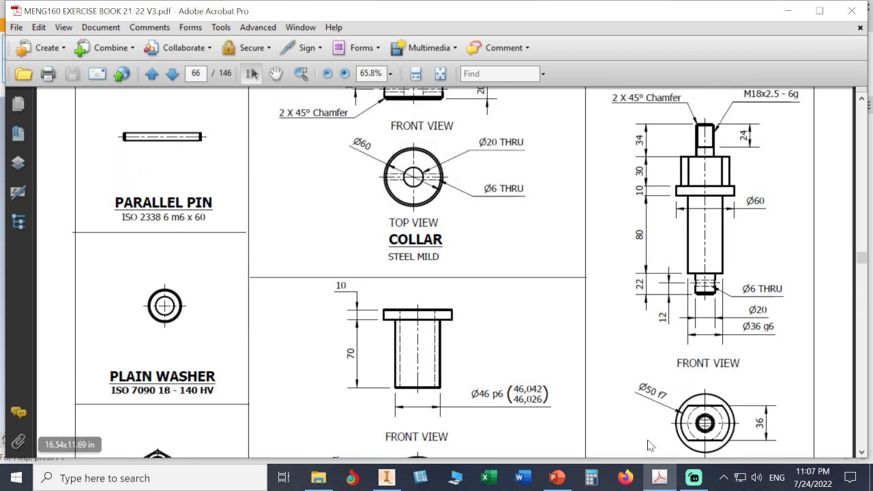
# - Switch back to Inventor and browse the Content Center's fasteners to the cylindrical pins category
pyautogui.click(384, 480)
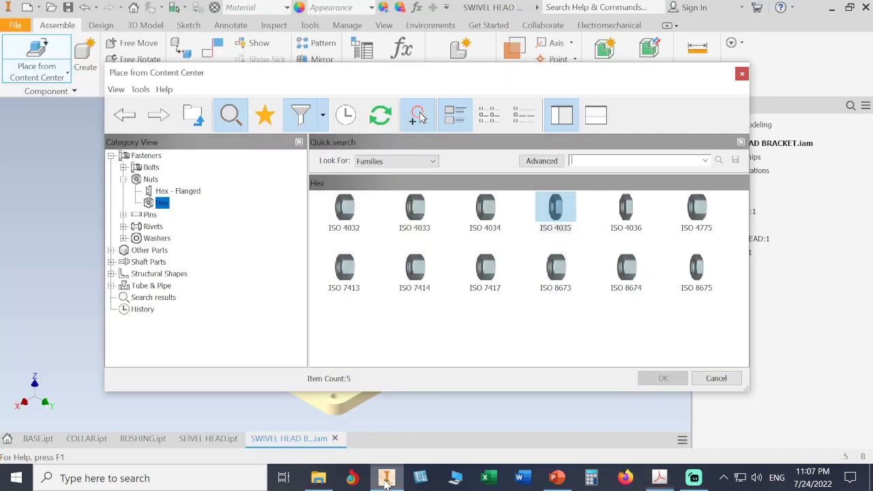
pyautogui.click(324, 118)
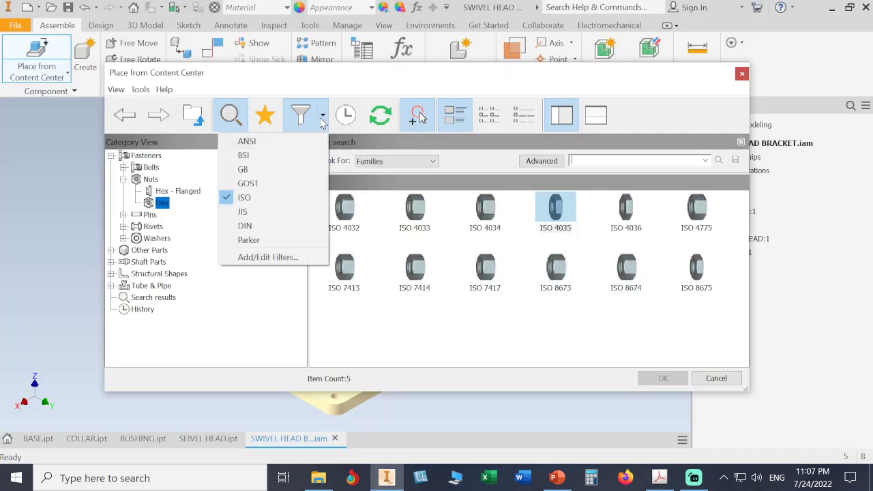
pyautogui.click(497, 333)
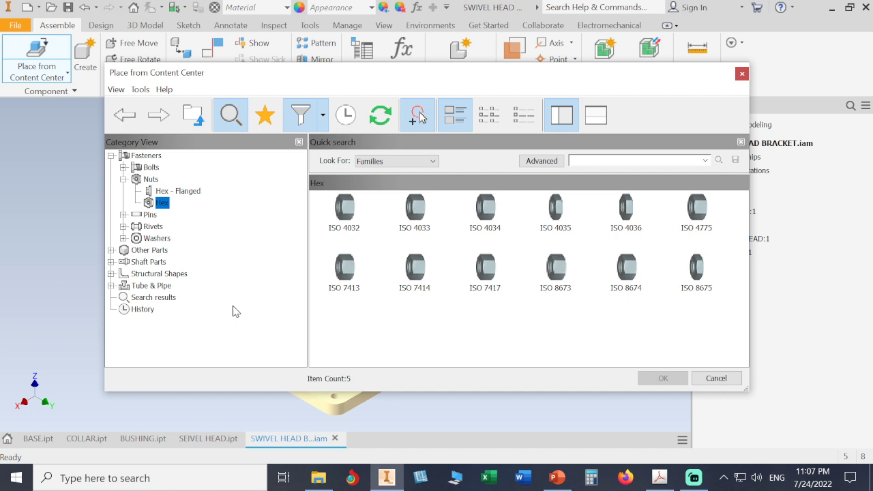
pyautogui.click(111, 262)
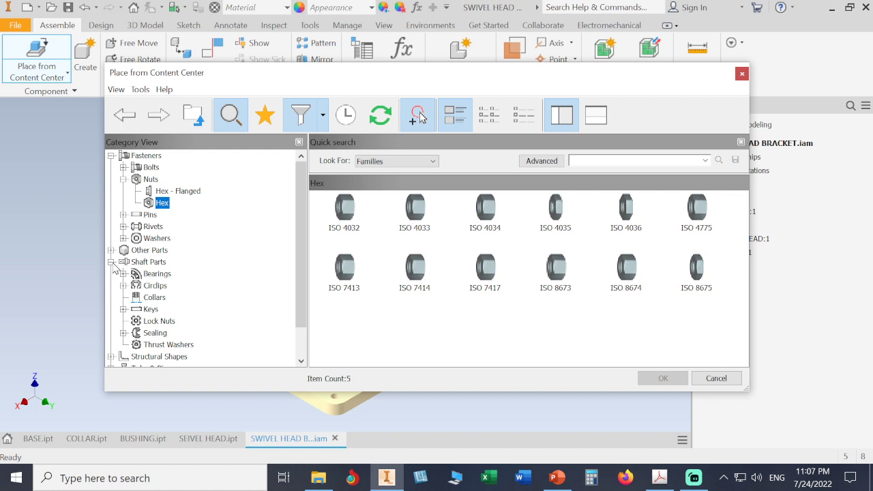
pyautogui.click(111, 262)
pyautogui.click(149, 214)
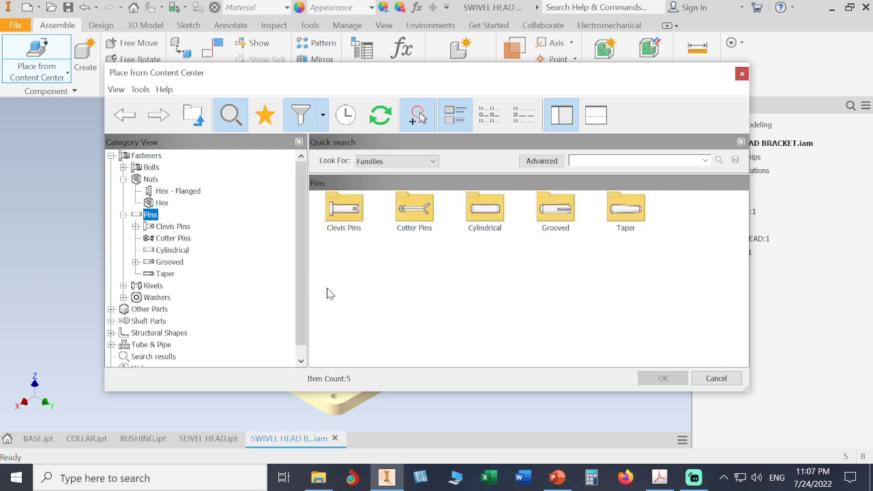
pyautogui.doubleClick(486, 214)
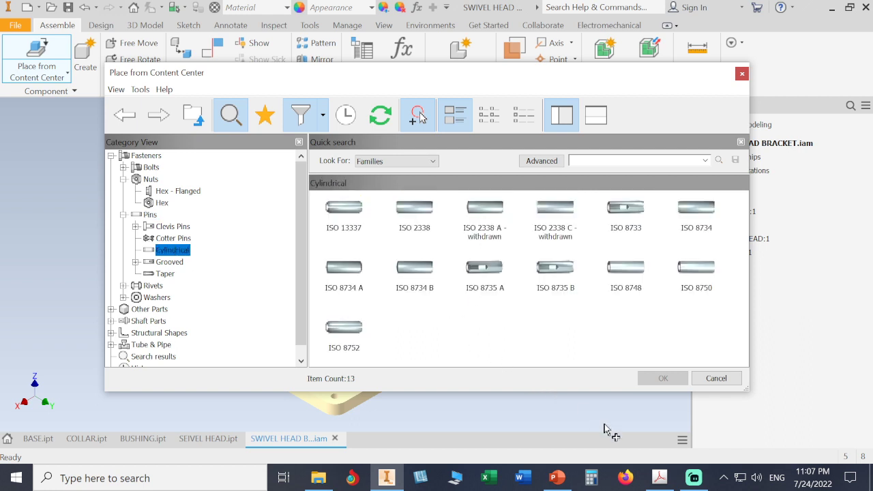
# - Open the ISO 2338 pin family and choose a nominal diameter of 6 mm with tolerance class m6
pyautogui.click(386, 480)
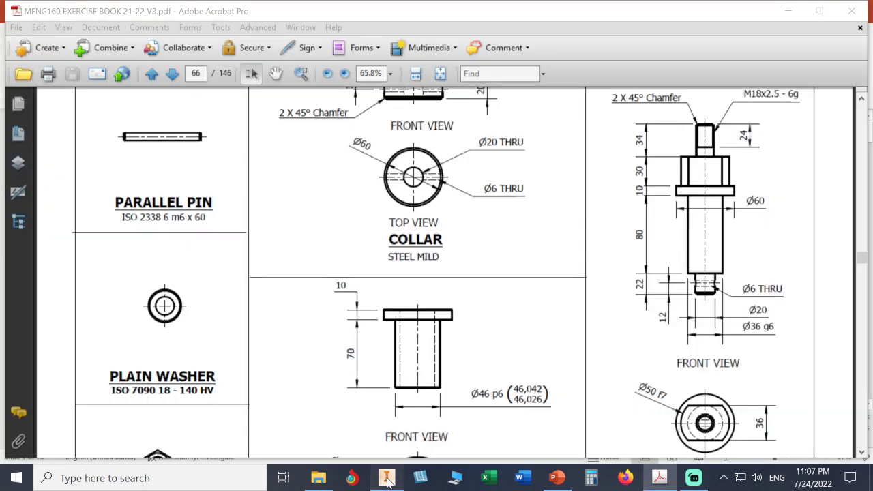
pyautogui.click(386, 479)
pyautogui.doubleClick(417, 213)
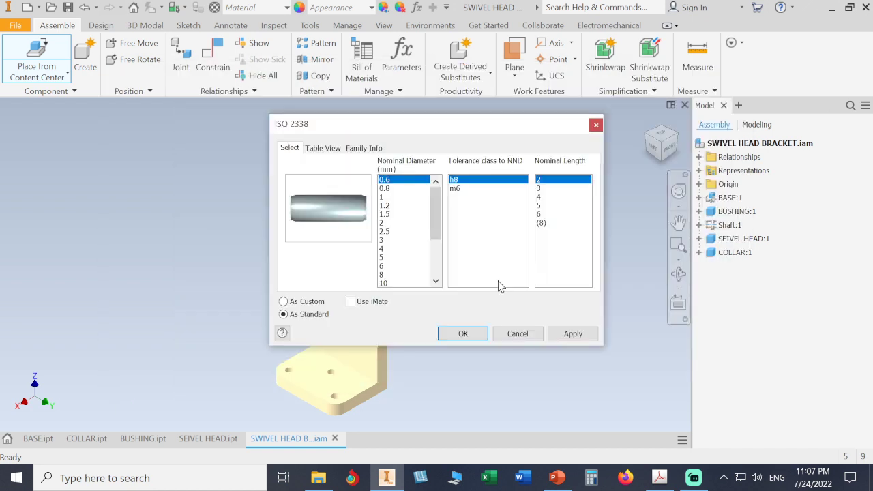
pyautogui.click(394, 266)
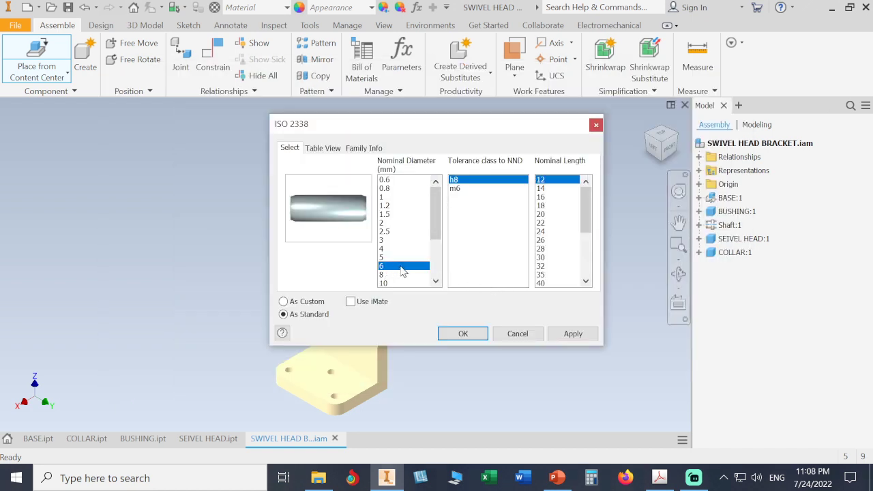
pyautogui.click(453, 189)
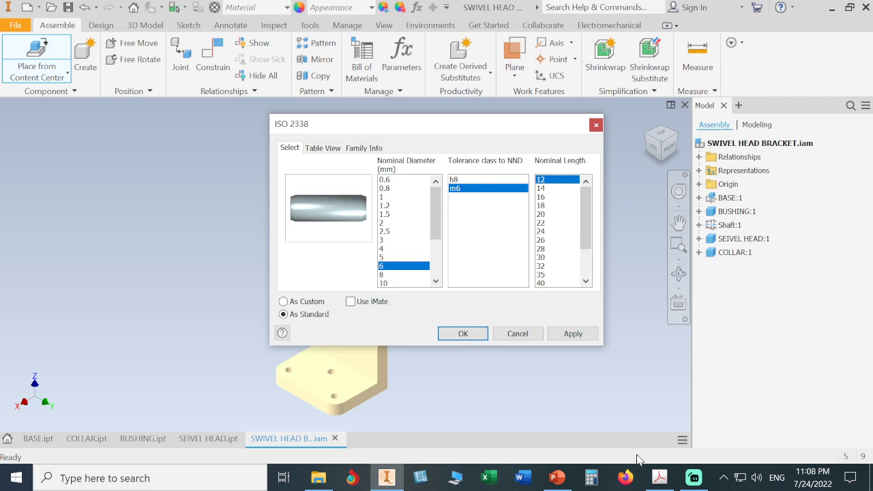
# - Check the pin length in the exercise book PDF, set the nominal length to 60 and place one pin beside the bracket
pyautogui.click(659, 477)
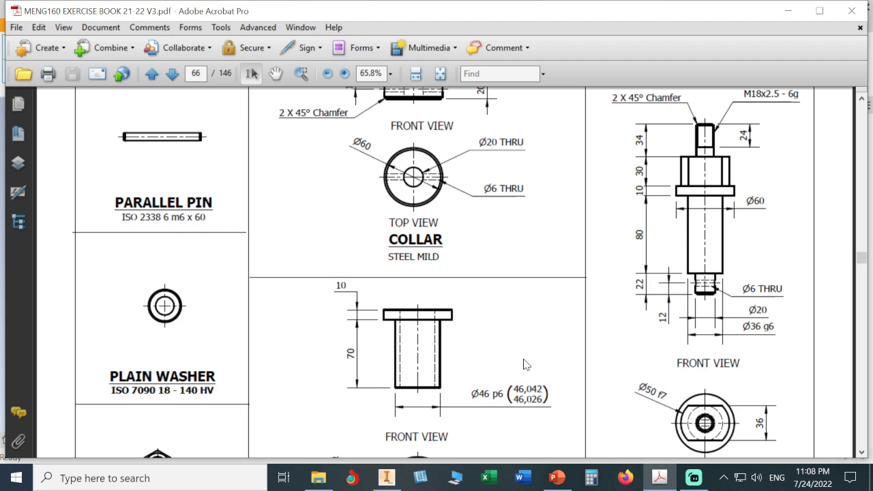
pyautogui.click(386, 479)
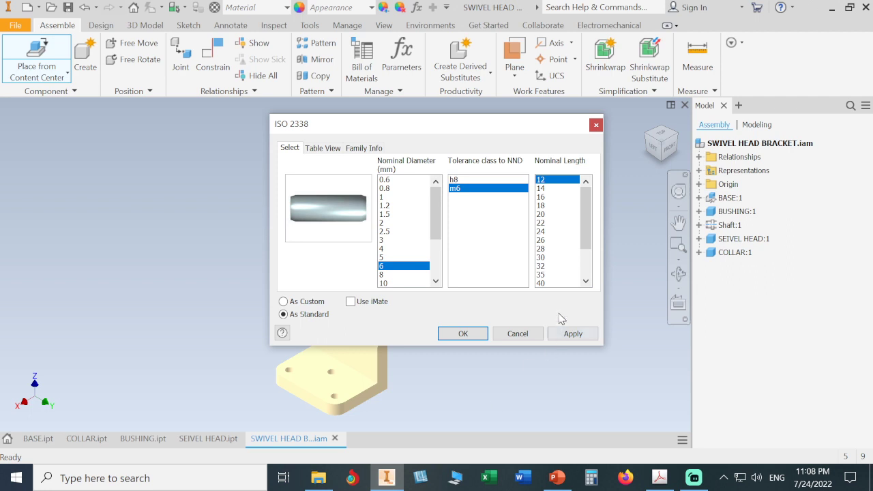
pyautogui.moveTo(584, 235); pyautogui.dragTo(582, 262)
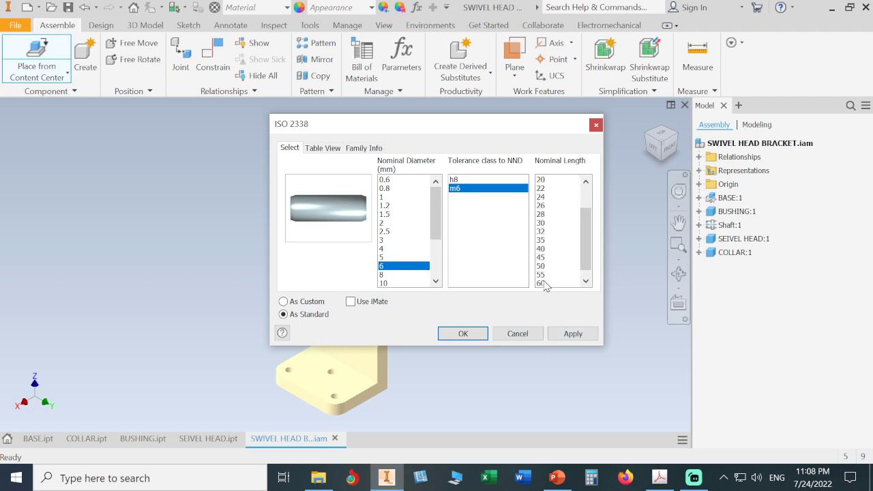
pyautogui.click(545, 282)
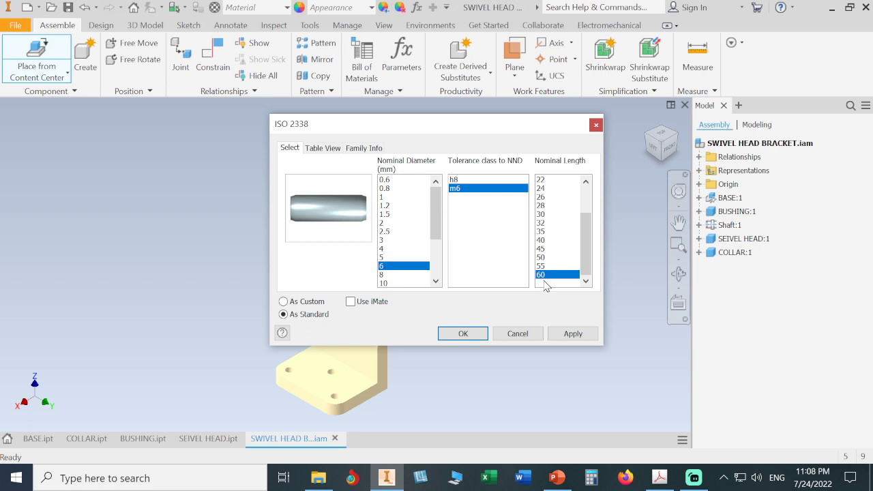
pyautogui.click(463, 333)
pyautogui.click(480, 282)
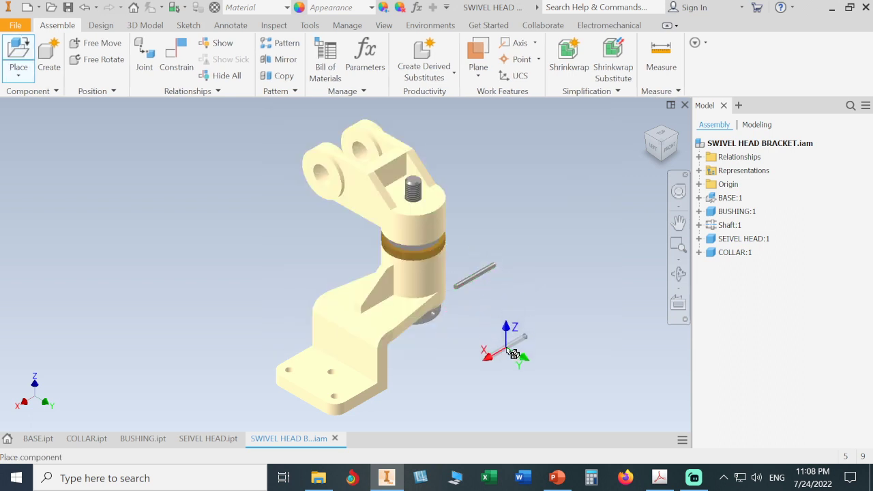
pyautogui.press('Escape')
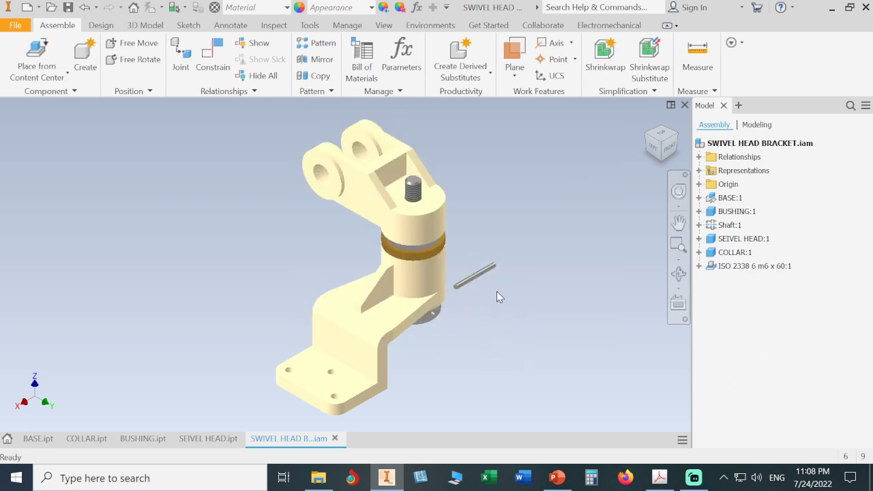
# - Mate the parallel pin's axis to the axis of the collar's radial hole with 0 mm offset
pyautogui.scroll(5, 497, 290)
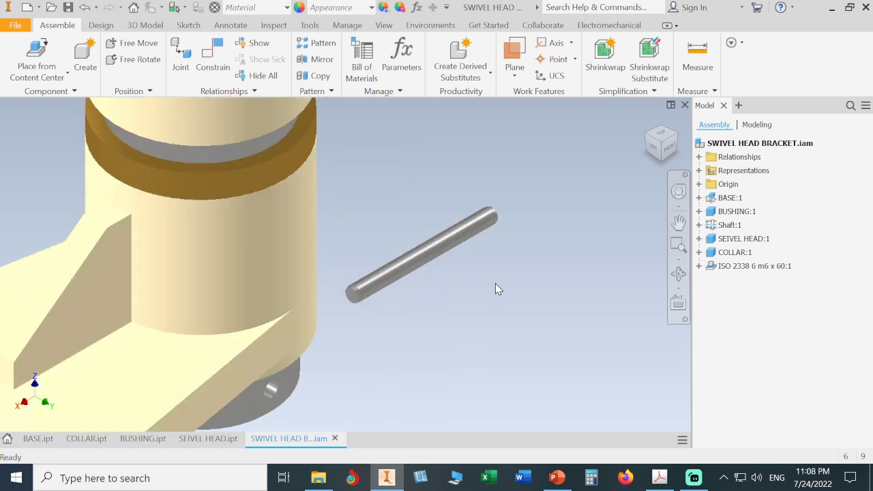
pyautogui.click(213, 60)
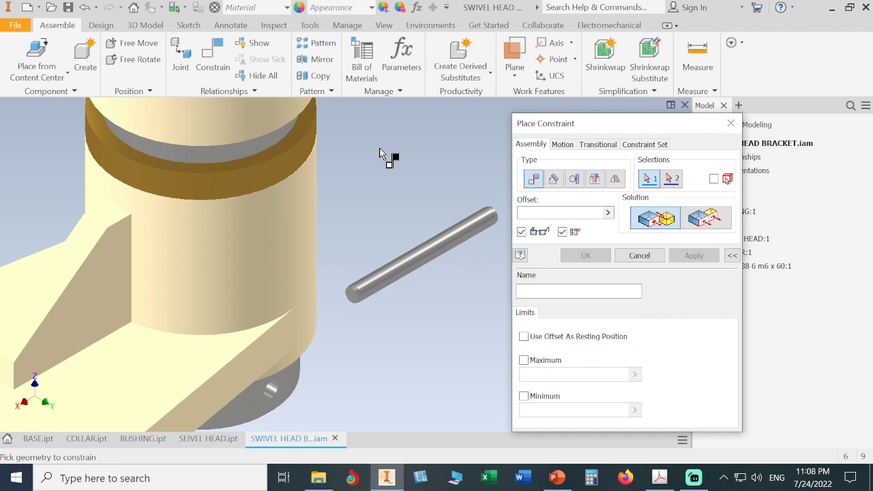
pyautogui.click(432, 254)
pyautogui.scroll(5, 386, 341)
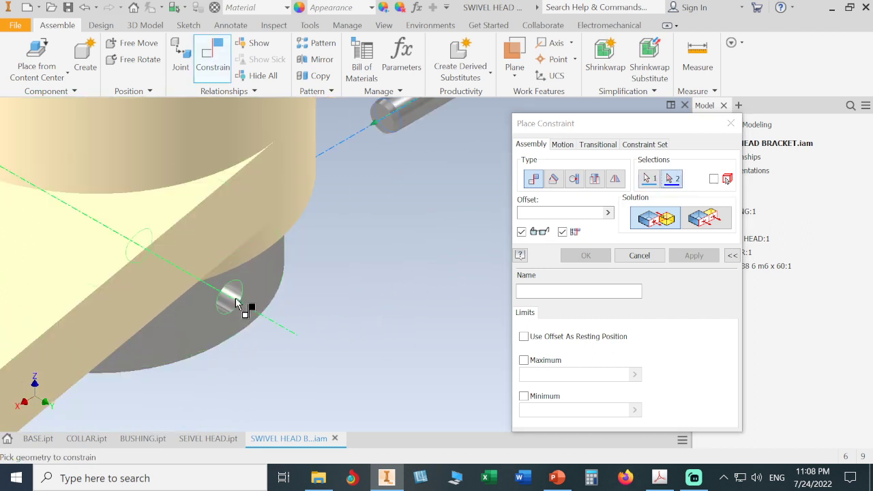
pyautogui.click(238, 301)
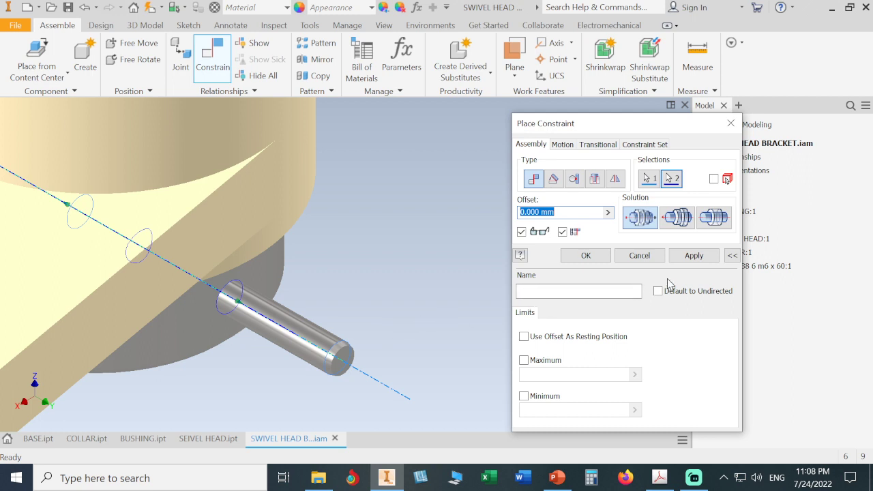
pyautogui.click(586, 255)
# - Slide the pin outward along the hole axis until it is clear of the collar
pyautogui.scroll(3, 557, 283)
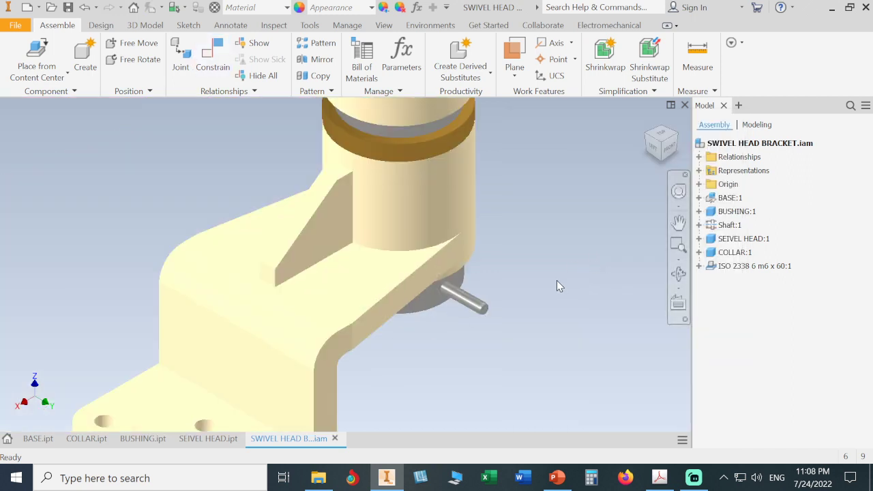
pyautogui.moveTo(480, 310); pyautogui.dragTo(567, 335)
pyautogui.click(573, 285)
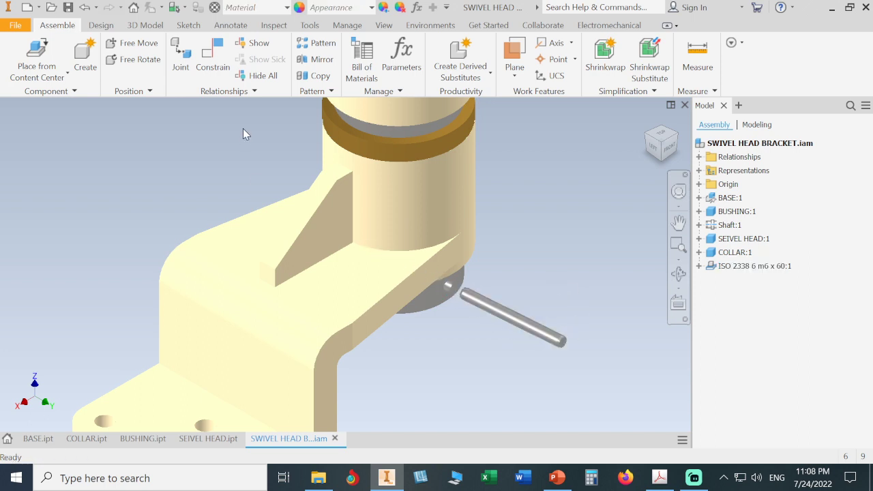
# - Start a mate constraint, check the parallel pin and collar dimensions in the exercise book PDF, and pick the pin's outer end face
pyautogui.click(220, 55)
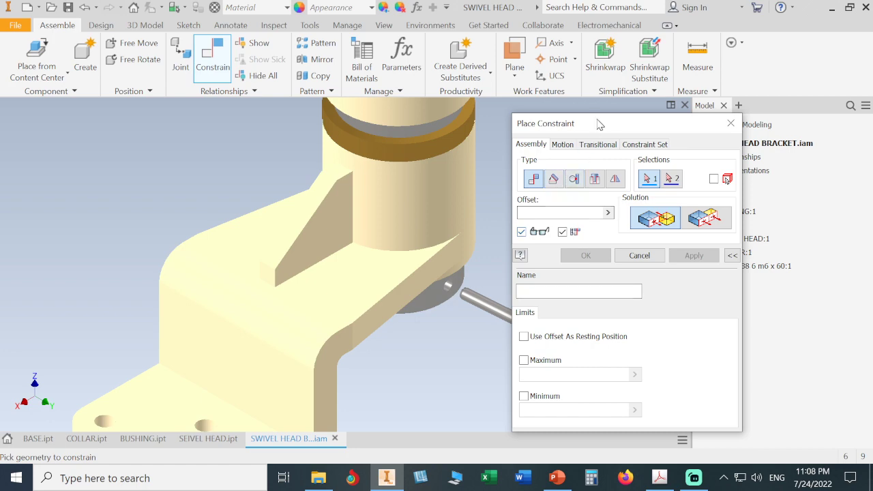
pyautogui.moveTo(598, 123); pyautogui.dragTo(774, 135)
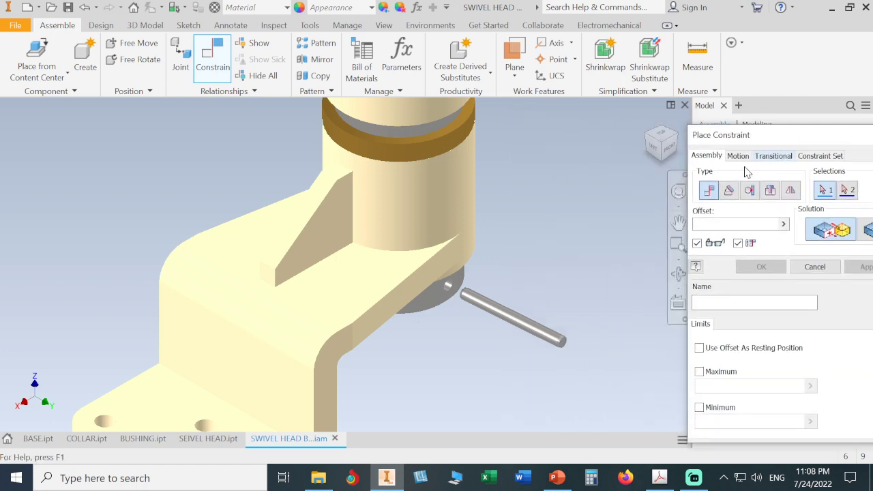
pyautogui.click(659, 476)
pyautogui.scroll(2, 486, 254)
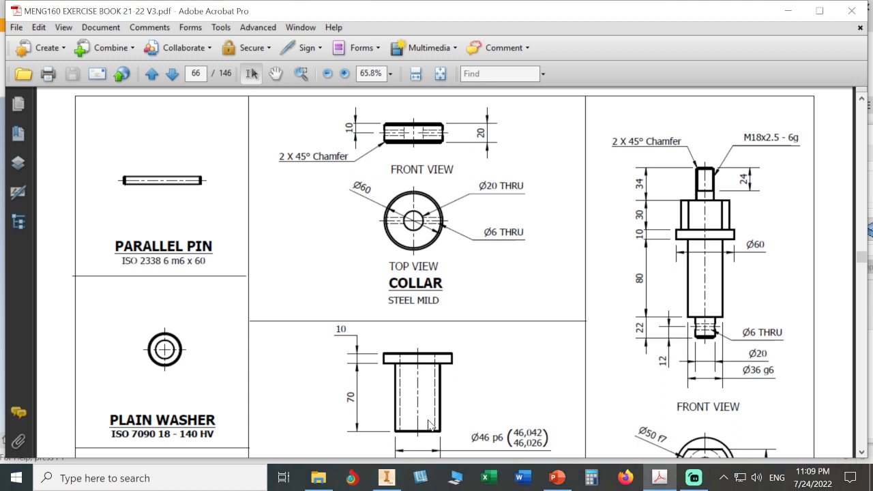
pyautogui.click(386, 478)
pyautogui.scroll(-5, 594, 349)
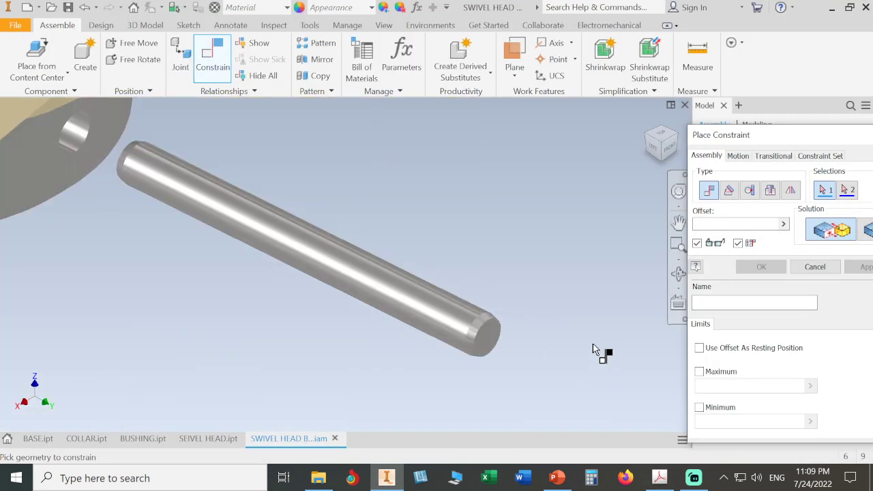
pyautogui.scroll(-2, 580, 351)
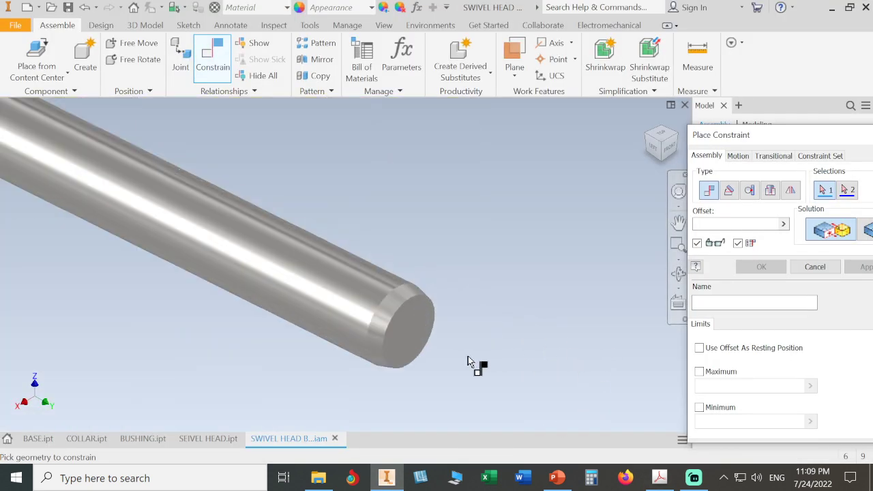
pyautogui.click(412, 339)
pyautogui.scroll(5, 508, 311)
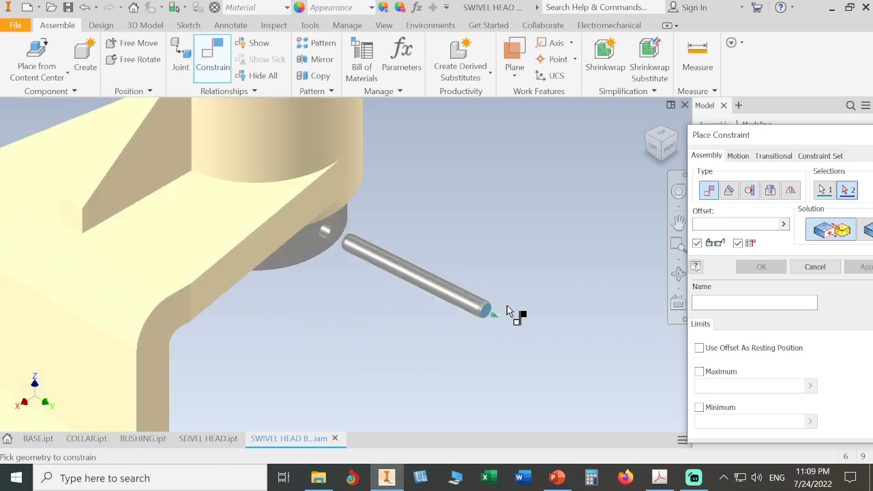
# - Pick the XZ origin plane of the collar as the second reference of the pin constraint
pyautogui.moveTo(768, 138); pyautogui.dragTo(548, 370)
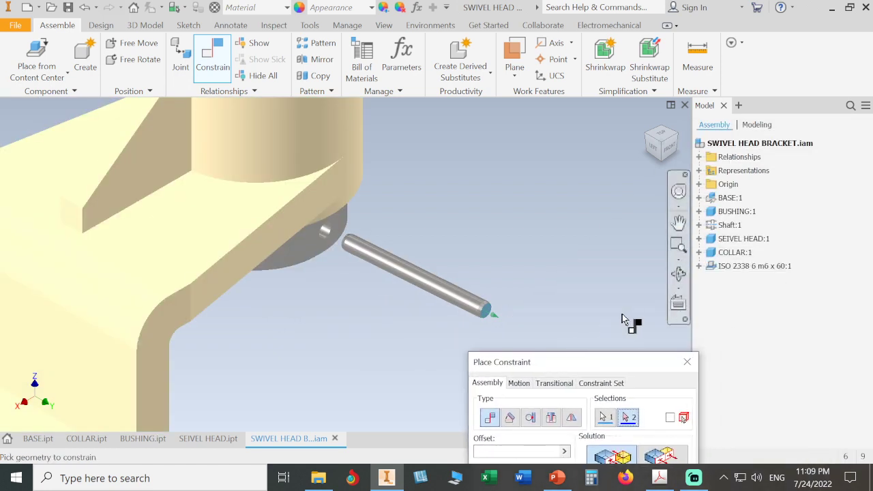
pyautogui.click(698, 252)
pyautogui.click(709, 266)
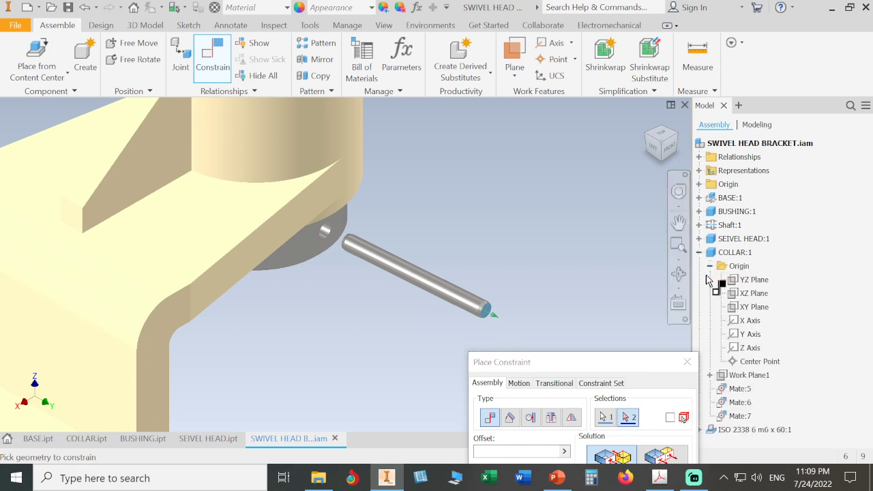
pyautogui.click(753, 298)
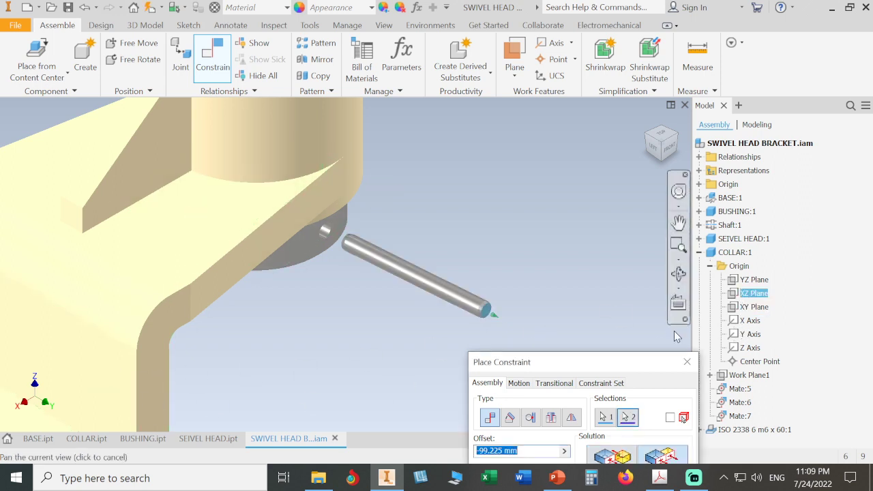
# - Set the flush offset to -60/2, inspect the pin inside the collar from below, and apply the constraint
pyautogui.moveTo(636, 361); pyautogui.dragTo(681, 250)
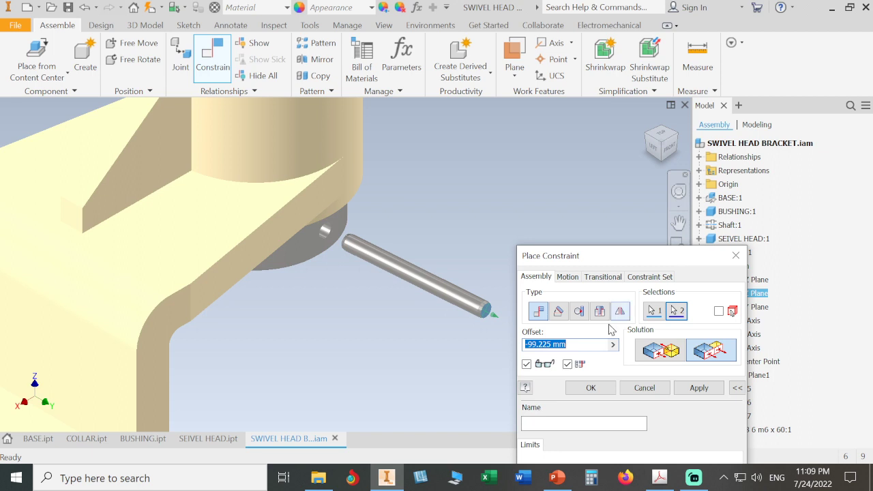
pyautogui.click(581, 345)
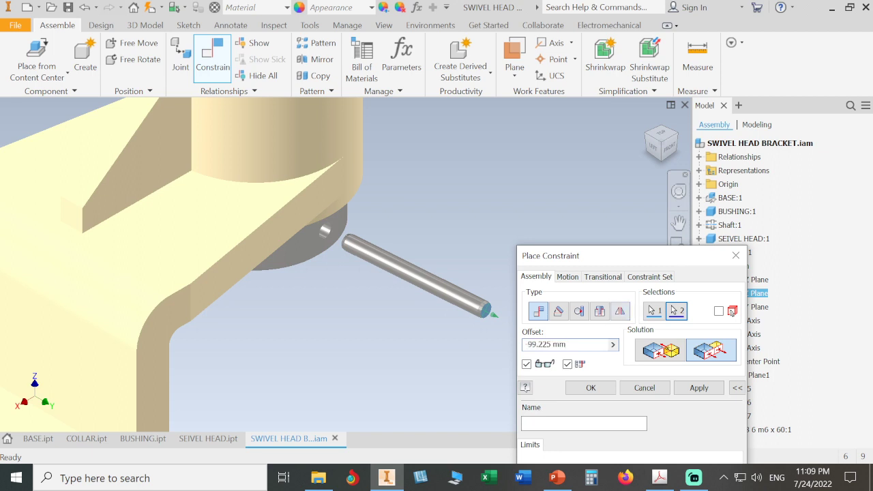
pyautogui.moveTo(582, 345); pyautogui.dragTo(496, 349)
pyautogui.press('BackSpace')
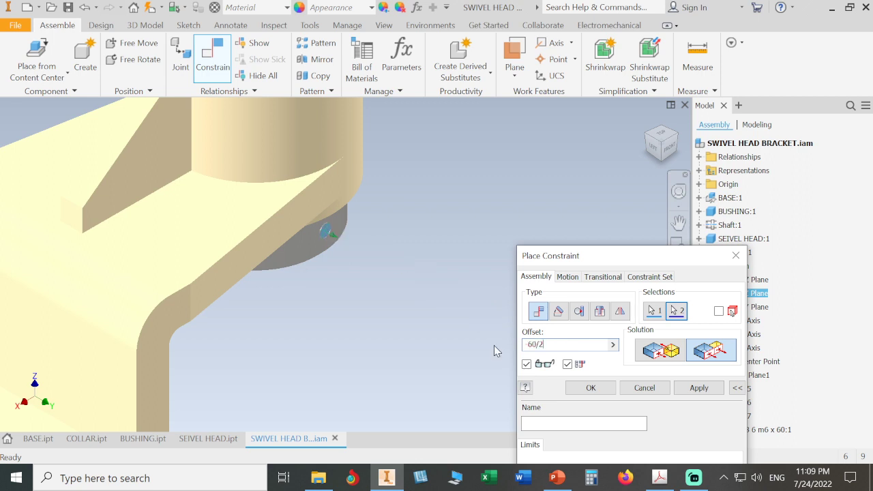
pyautogui.scroll(-4, 338, 251)
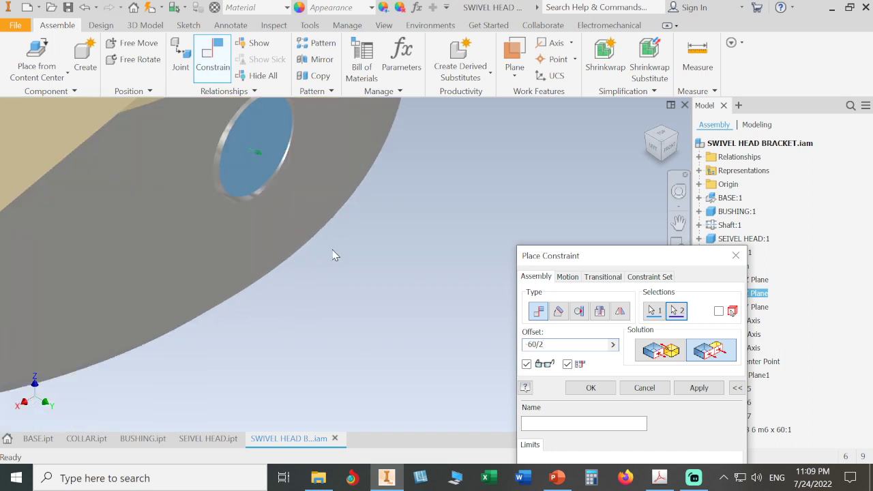
pyautogui.scroll(4, 334, 256)
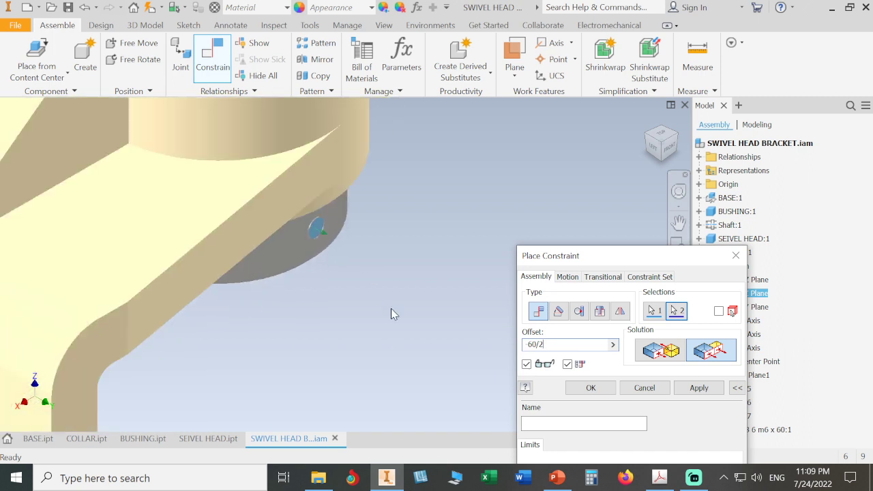
pyautogui.keyDown('shift'); pyautogui.moveTo(383, 345); pyautogui.dragTo(380, 284, button='middle'); pyautogui.keyUp('shift')
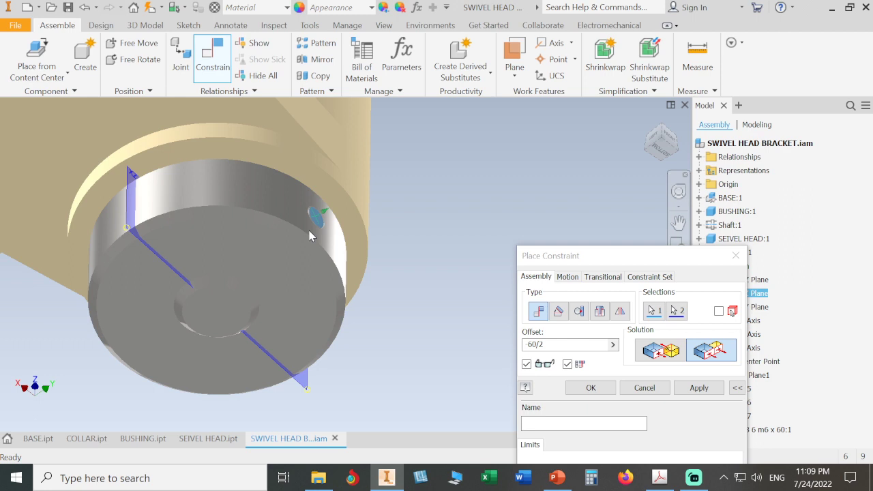
pyautogui.moveTo(556, 255); pyautogui.dragTo(521, 162)
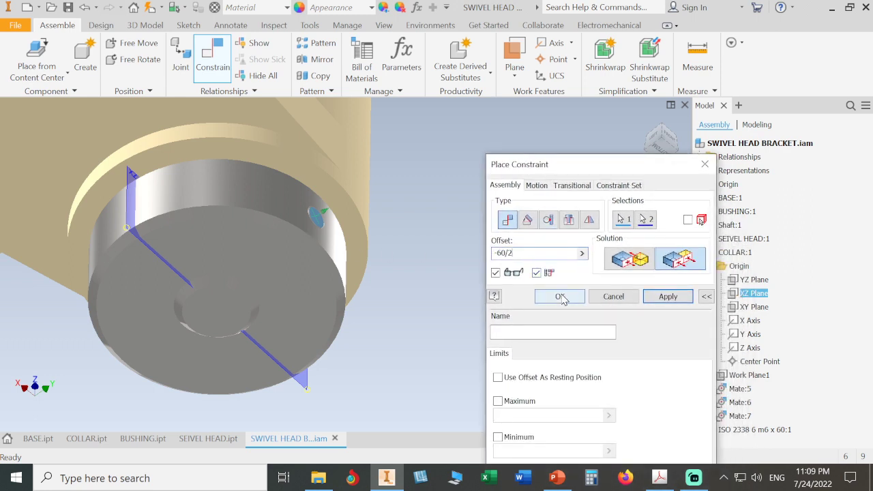
pyautogui.click(537, 295)
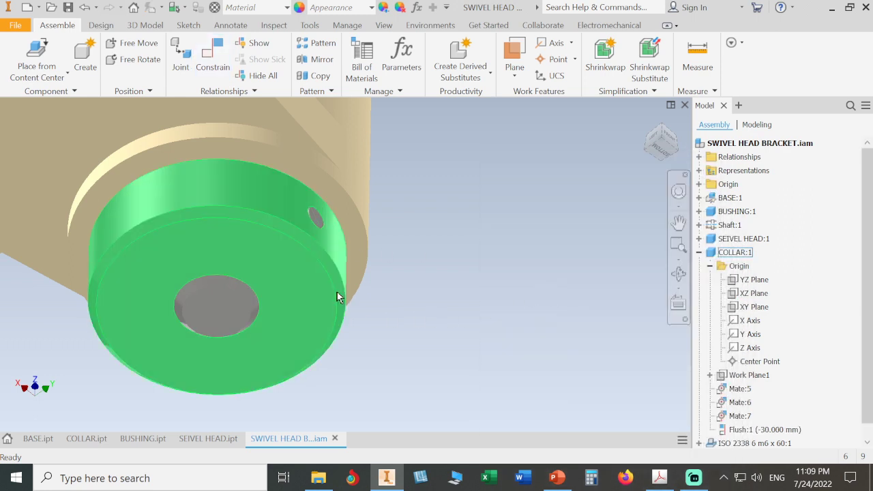
# - Return to the home view and swing the swivel head around the shaft so its lugs point away from the base plate
pyautogui.moveTo(340, 300)
pyautogui.mouseDown()
pyautogui.moveTo(341, 321)
pyautogui.moveTo(245, 382)
pyautogui.moveTo(210, 265)
pyautogui.moveTo(303, 357)
pyautogui.moveTo(176, 321)
pyautogui.moveTo(267, 272)
pyautogui.moveTo(243, 362)
pyautogui.moveTo(164, 289)
pyautogui.moveTo(276, 306)
pyautogui.moveTo(162, 327)
pyautogui.moveTo(257, 266)
pyautogui.moveTo(229, 347)
pyautogui.moveTo(220, 240)
pyautogui.moveTo(244, 345)
pyautogui.moveTo(199, 248)
pyautogui.moveTo(271, 326)
pyautogui.moveTo(354, 300)
pyautogui.mouseUp()
pyautogui.click(645, 121)
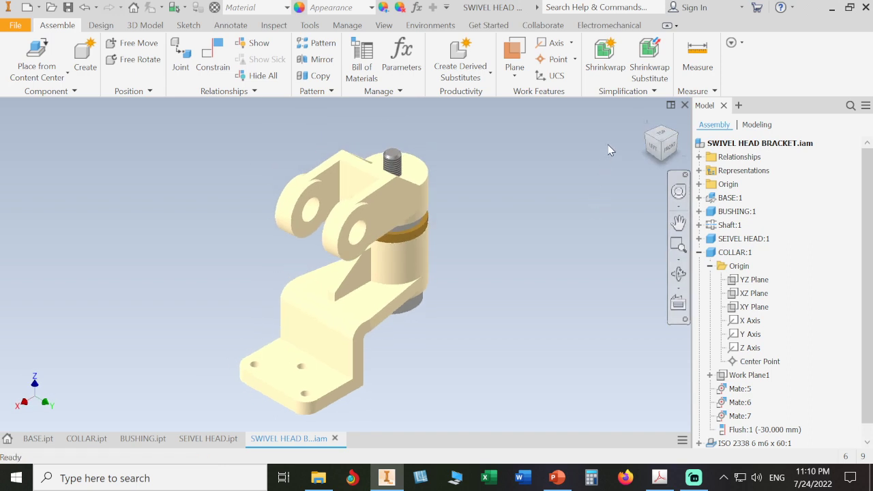
pyautogui.moveTo(349, 171); pyautogui.dragTo(440, 117)
pyautogui.click(497, 208)
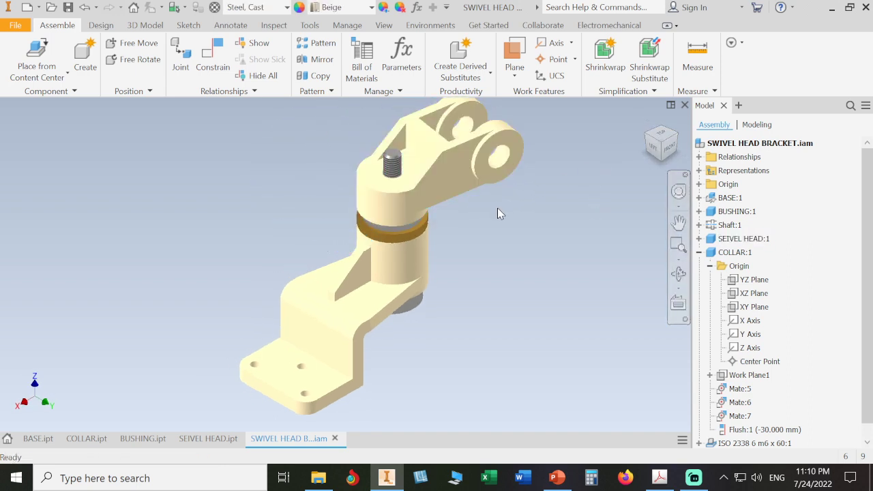
pyautogui.scroll(-3, 496, 215)
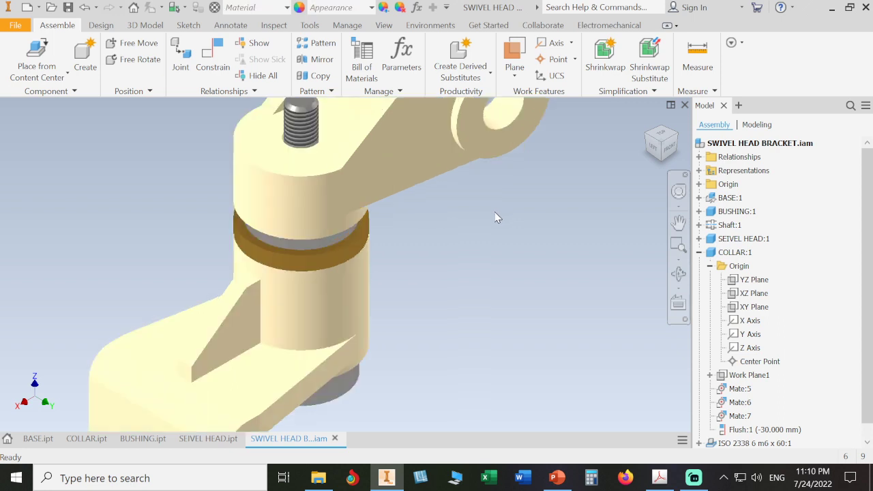
pyautogui.scroll(5, 518, 277)
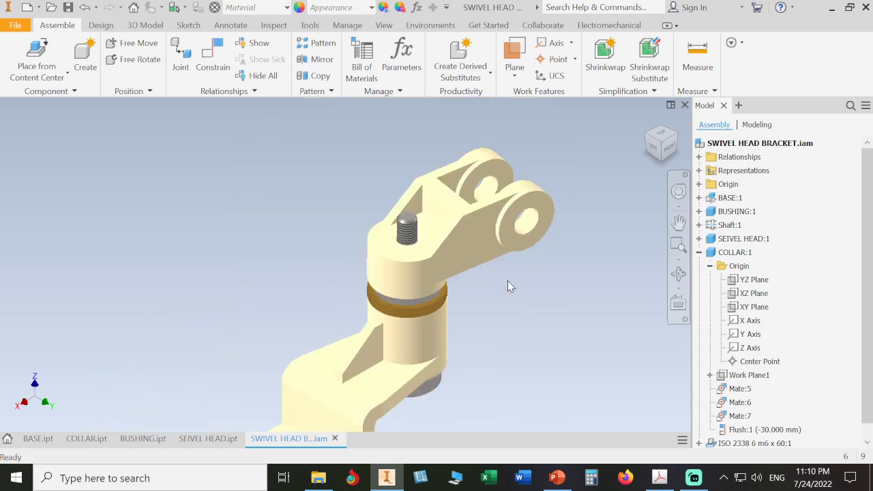
# - Open the plain washers in the Content Center, check the washer designation in the exercise book PDF, and choose the ISO 7090 family
pyautogui.click(37, 58)
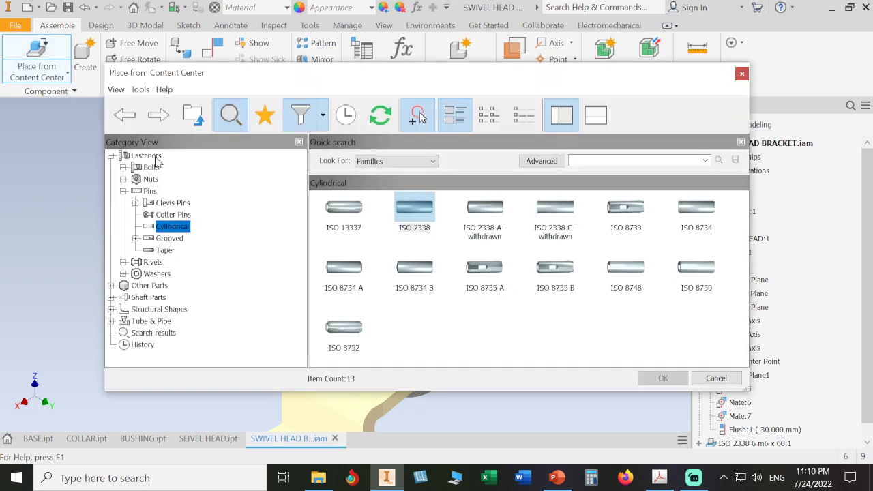
pyautogui.doubleClick(146, 157)
pyautogui.doubleClick(624, 212)
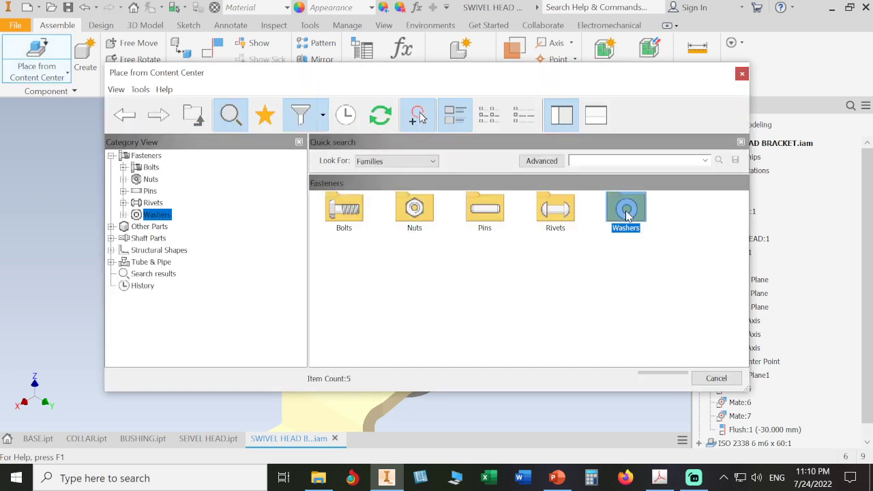
pyautogui.doubleClick(346, 213)
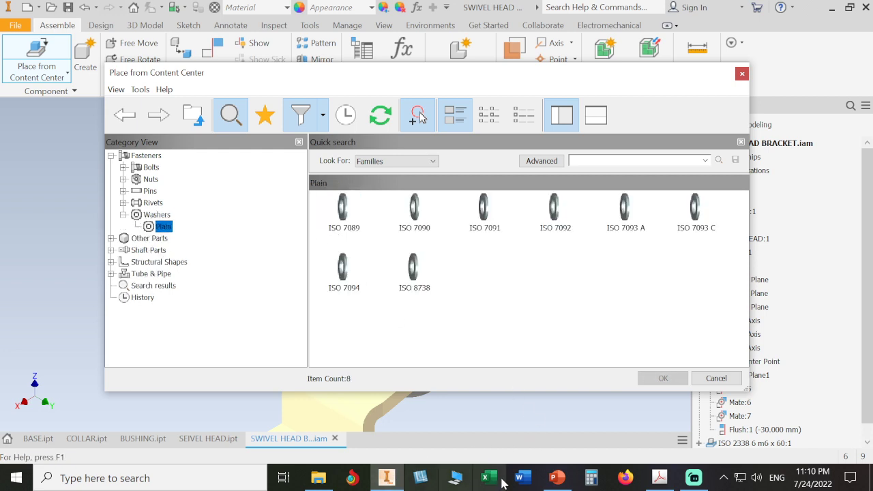
pyautogui.click(656, 480)
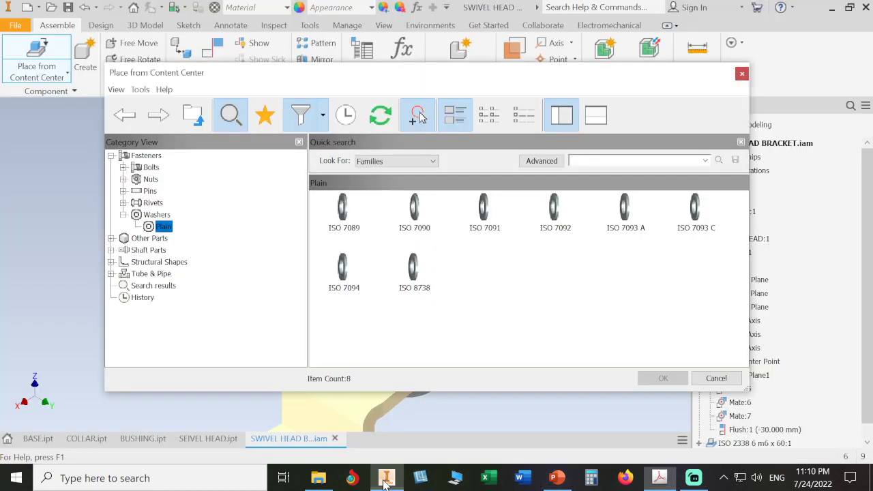
pyautogui.click(385, 474)
pyautogui.doubleClick(414, 212)
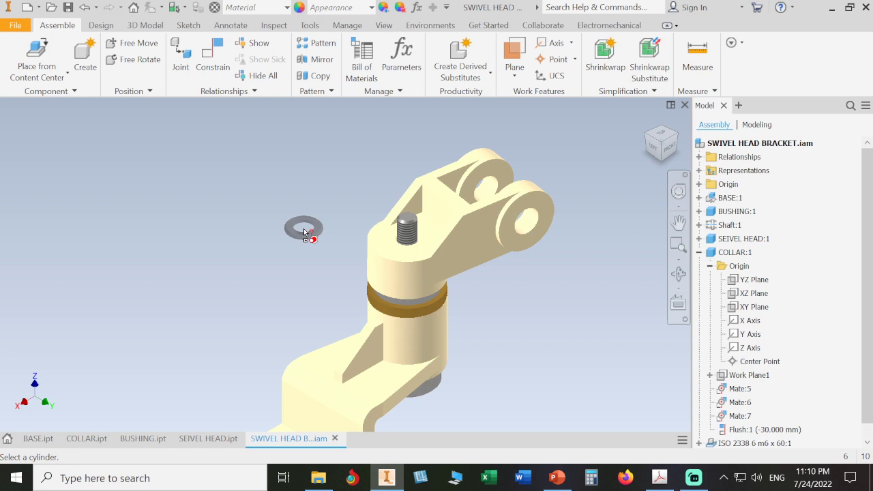
# - Place one ISO 7090 washer around the shaft's threaded end, seated on the swivel head's flat upper face
pyautogui.scroll(2, 305, 232)
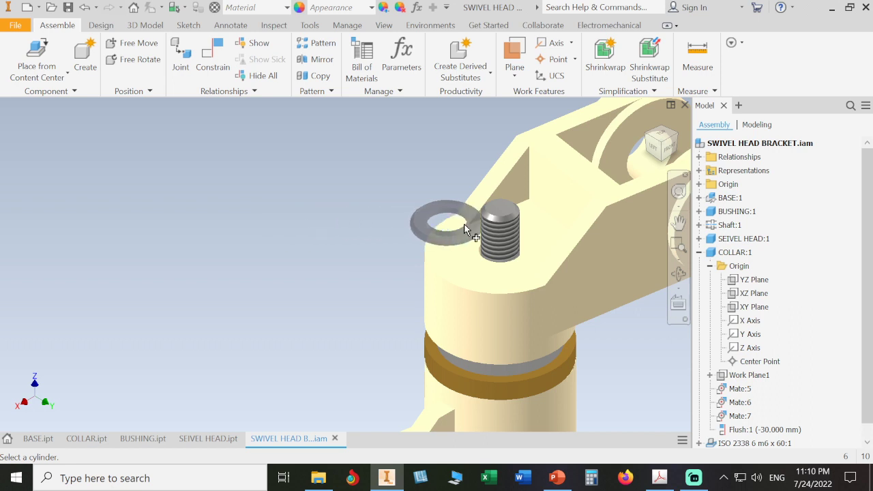
pyautogui.click(489, 237)
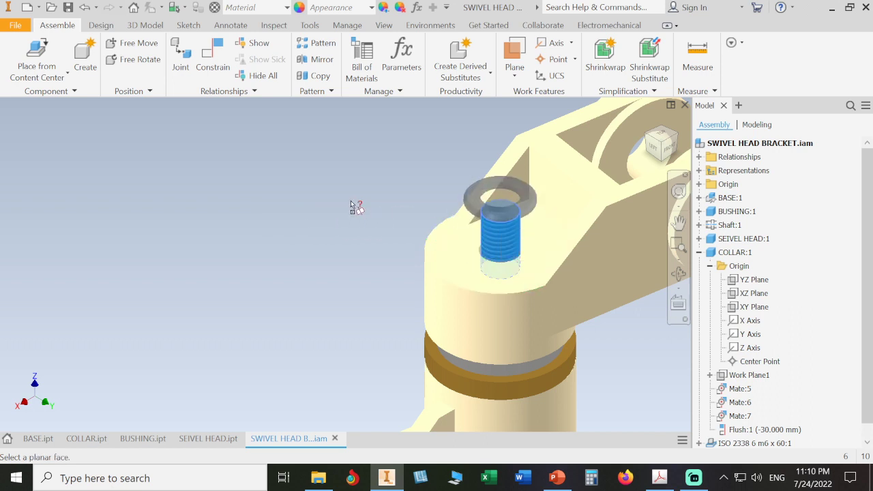
pyautogui.click(451, 244)
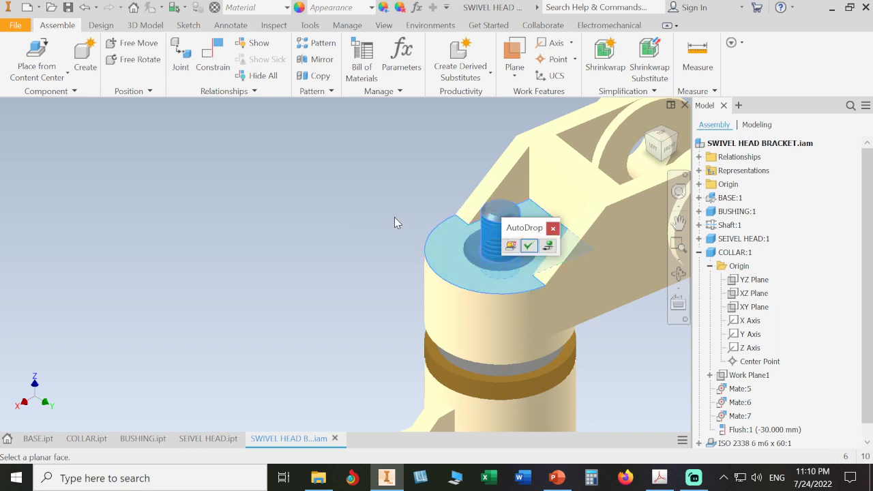
pyautogui.click(530, 247)
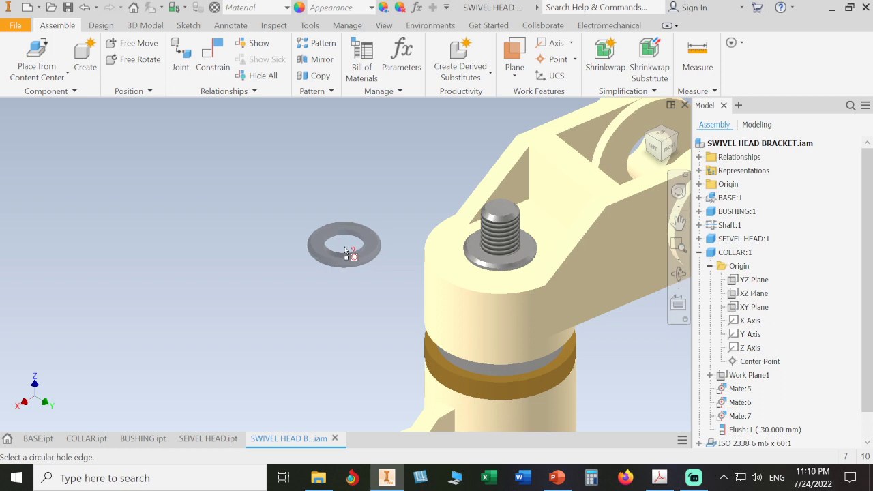
pyautogui.press('Escape')
pyautogui.scroll(-1, 828, 362)
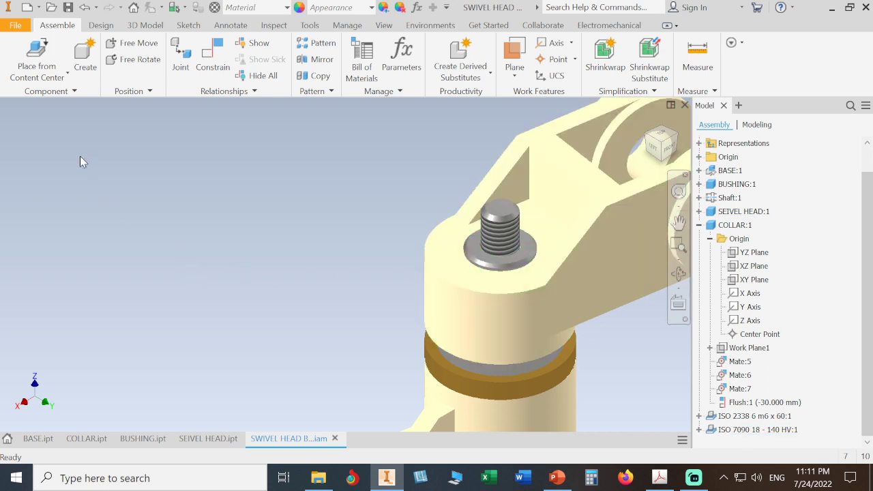
# - Open the hex category of nuts under Fasteners in the Content Center
pyautogui.click(45, 79)
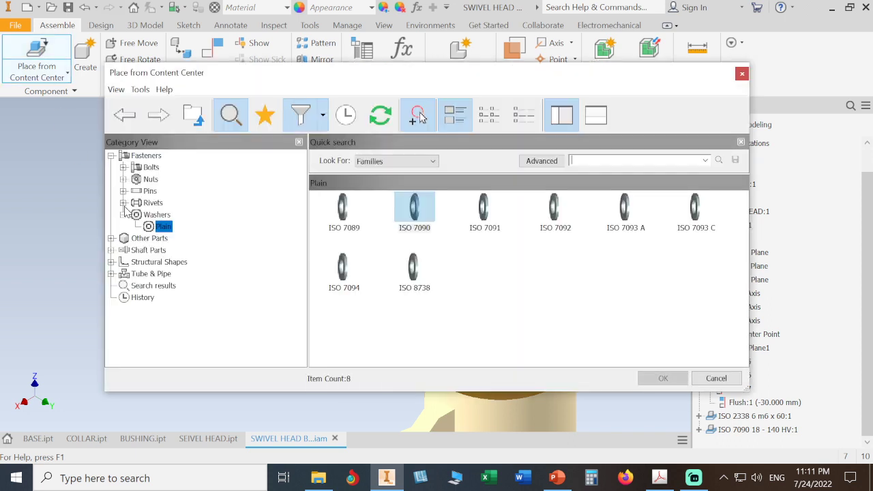
pyautogui.doubleClick(145, 156)
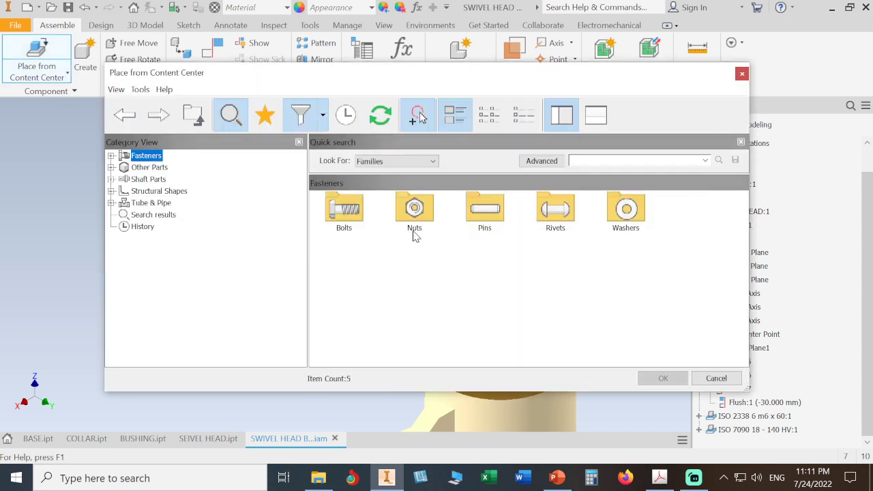
pyautogui.doubleClick(414, 232)
pyautogui.doubleClick(348, 217)
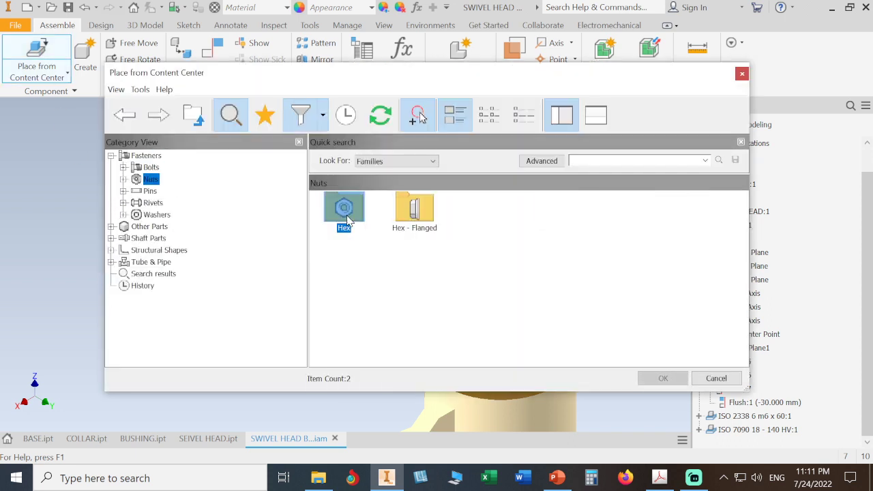
# - Check the hex nut designation in the exercise book PDF and choose the ISO 4035 family in the Content Center
pyautogui.click(660, 479)
pyautogui.scroll(-5, 121, 256)
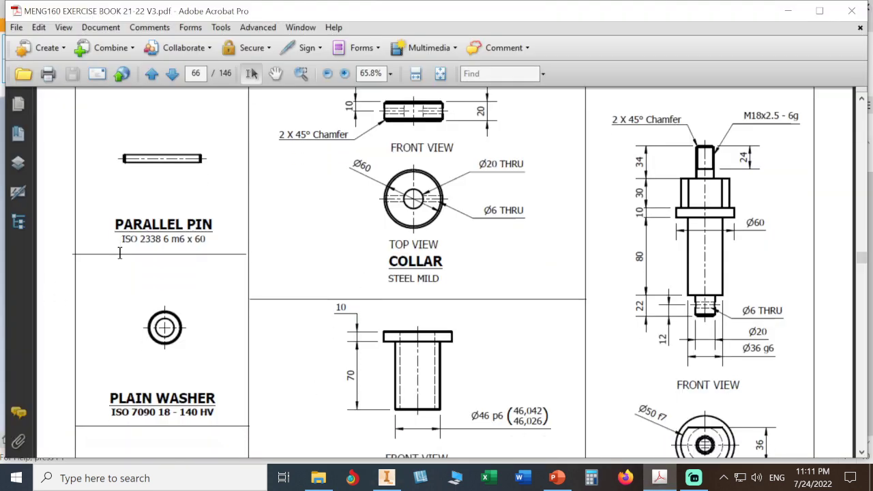
pyautogui.scroll(-1, 126, 260)
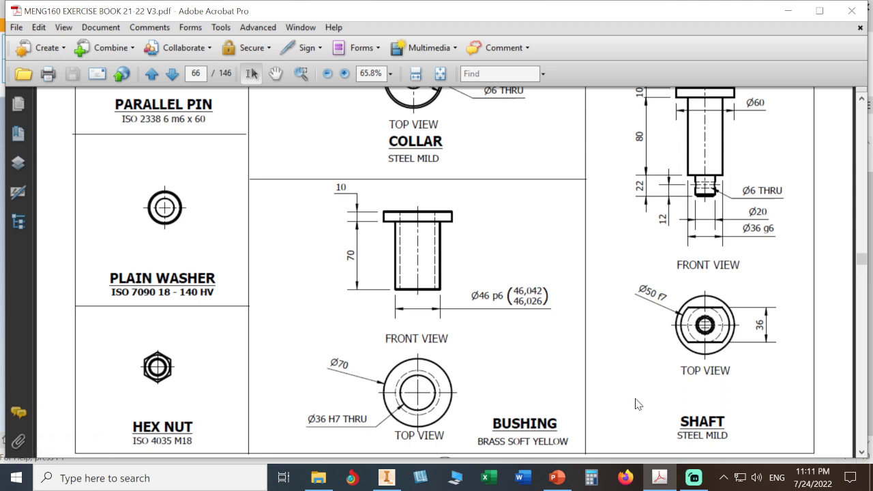
pyautogui.click(386, 477)
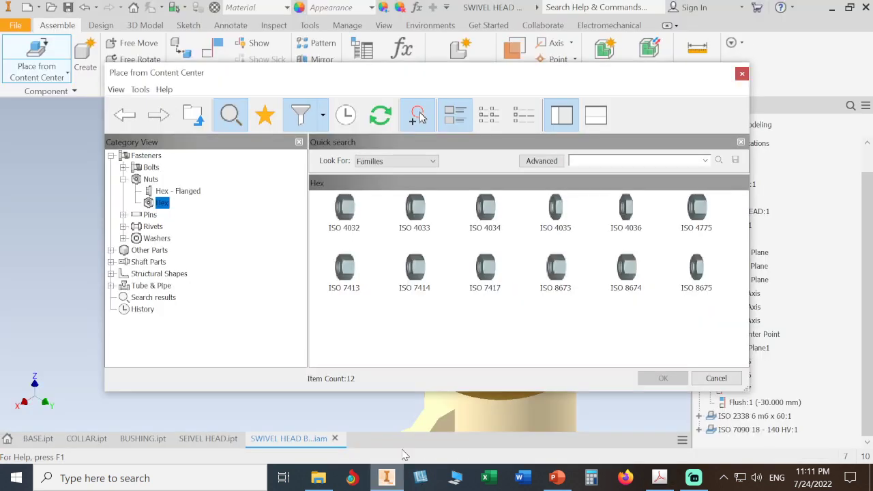
pyautogui.doubleClick(556, 210)
# - Place an ISO 4035 M18 nut on the shaft's threaded end, seated on the plain washer's flat face
pyautogui.scroll(5, 555, 216)
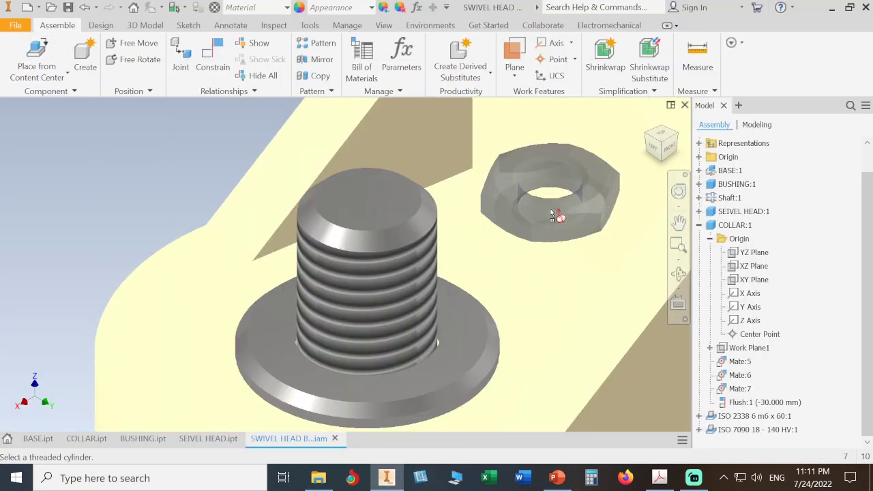
pyautogui.click(401, 292)
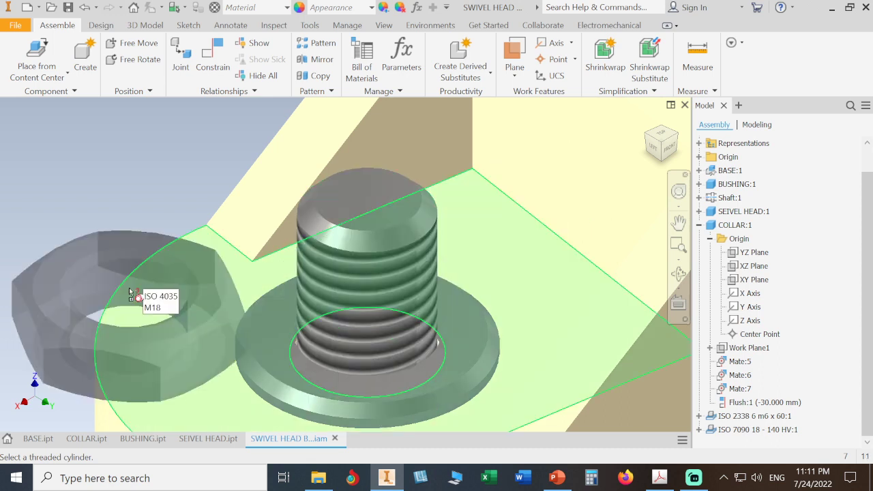
pyautogui.click(382, 309)
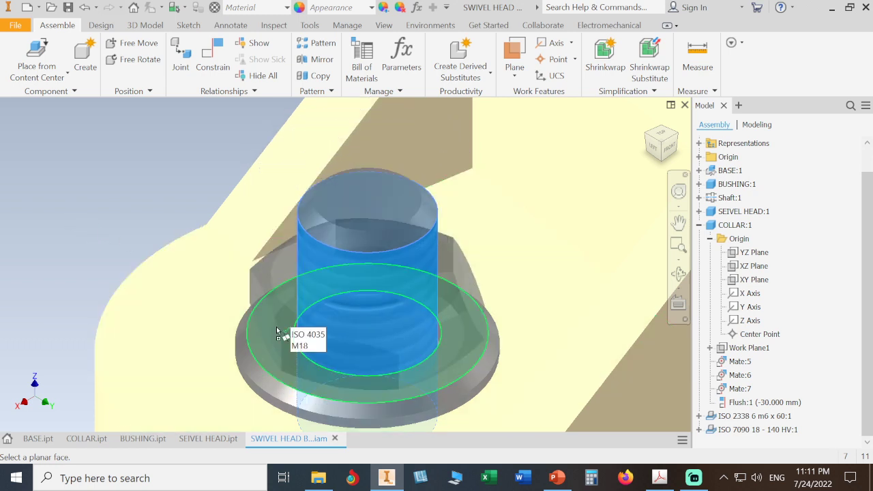
pyautogui.click(278, 331)
pyautogui.click(353, 336)
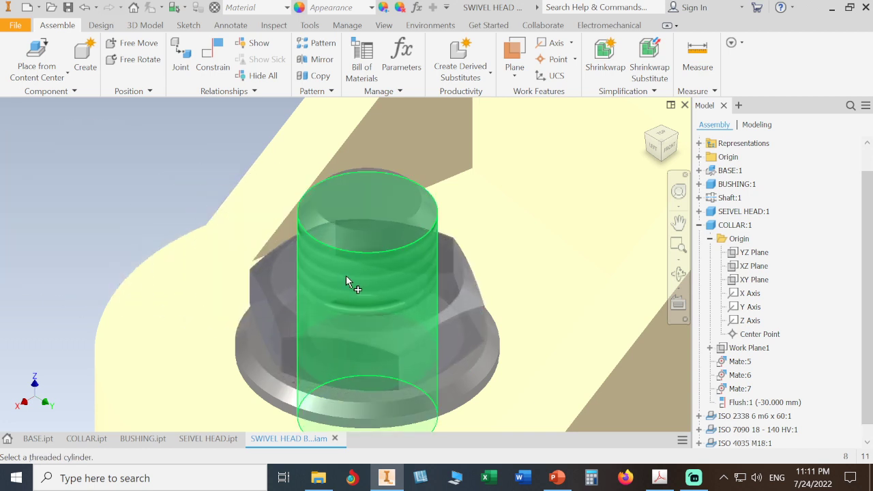
# - Place a second ISO 4035 M18 nut on the shaft's thread, seated on the first nut, and end the placement
pyautogui.click(346, 276)
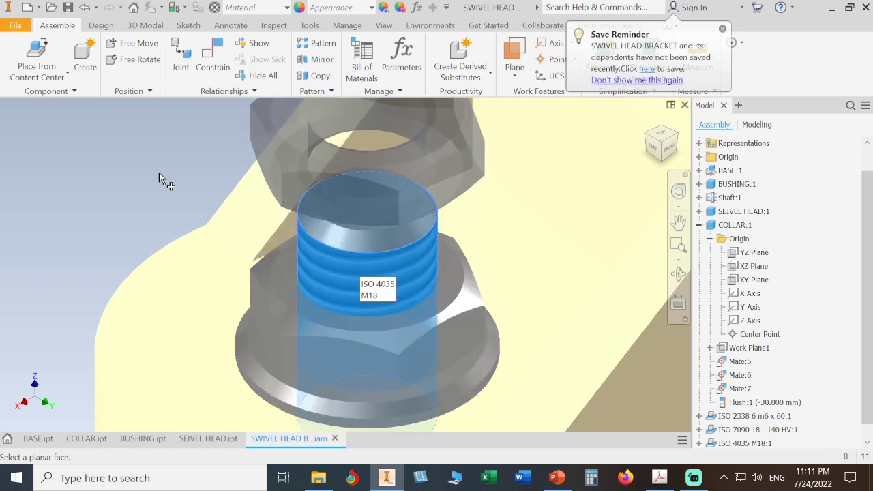
pyautogui.click(287, 265)
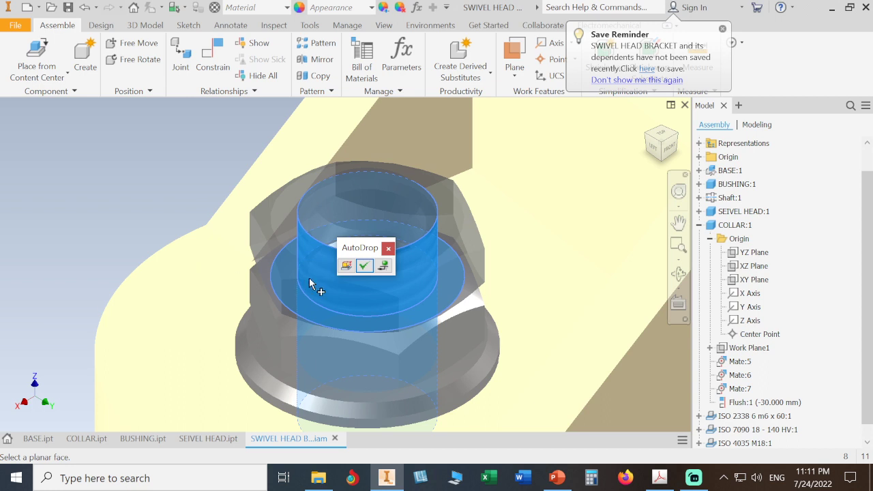
pyautogui.click(363, 267)
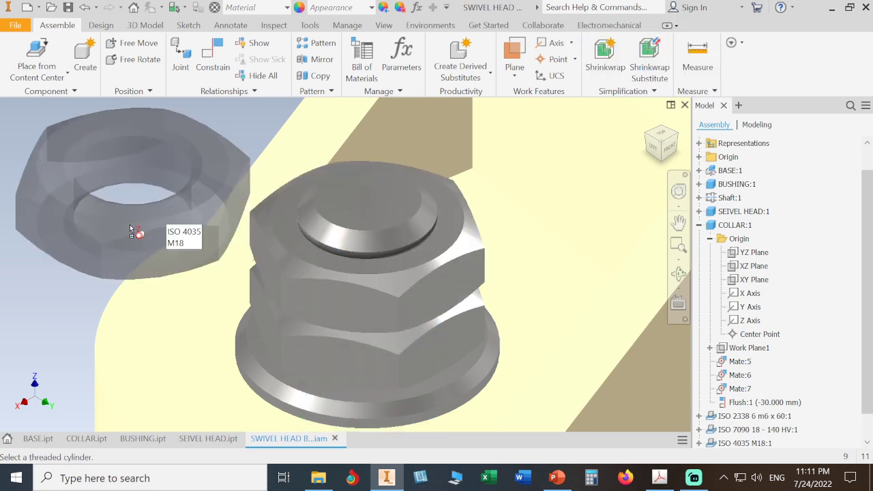
pyautogui.press('Escape')
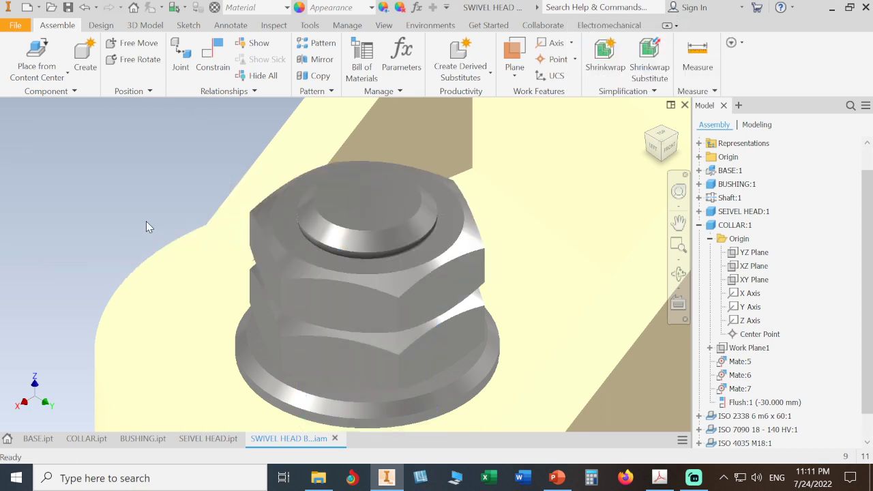
# - Swing the swivel head slightly around the shaft to check its movement against the nuts
pyautogui.scroll(5, 146, 221)
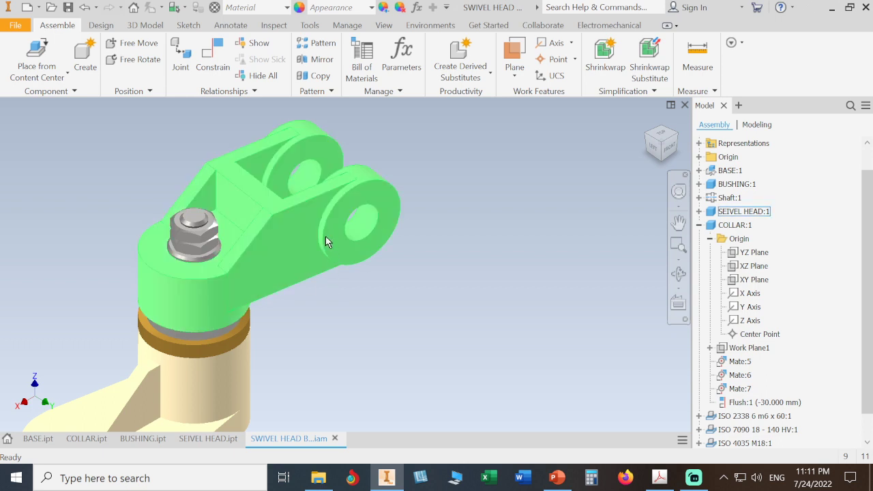
pyautogui.moveTo(325, 236); pyautogui.dragTo(334, 217)
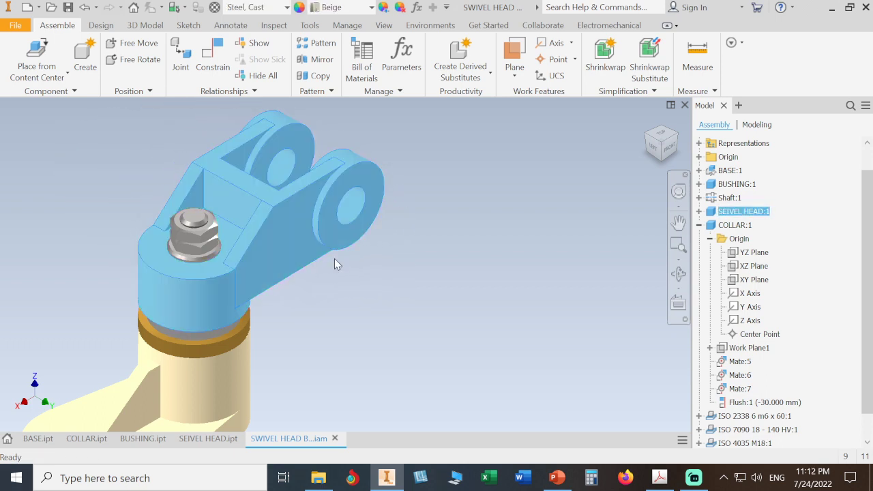
pyautogui.click(368, 294)
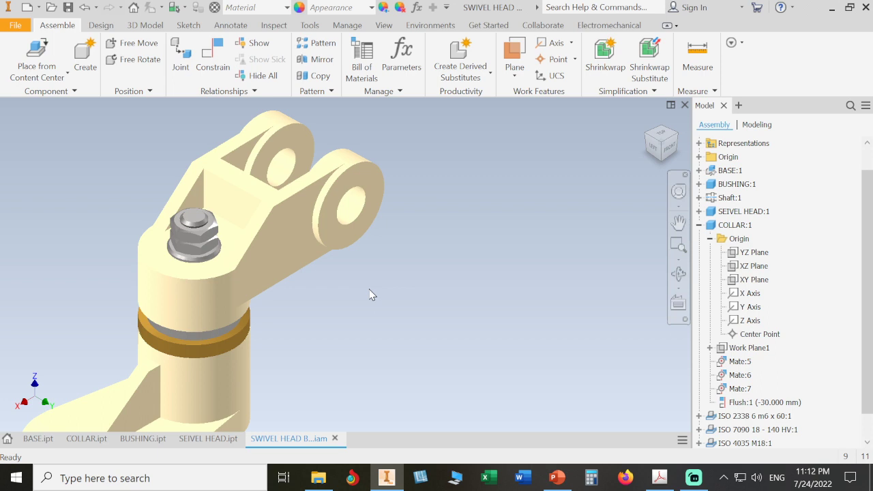
# - Align the two hex nuts with a flush constraint between their matching side faces, keeping a 0 mm offset
pyautogui.moveTo(371, 299); pyautogui.dragTo(429, 240, button='middle')
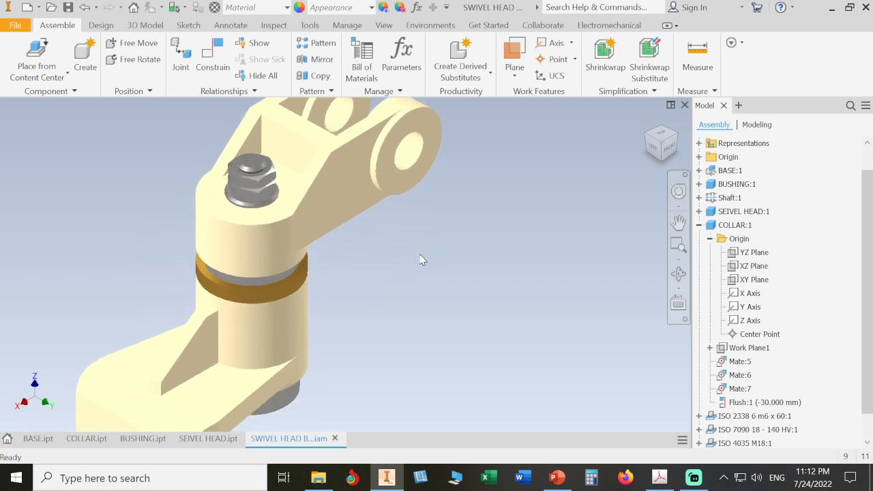
pyautogui.click(216, 64)
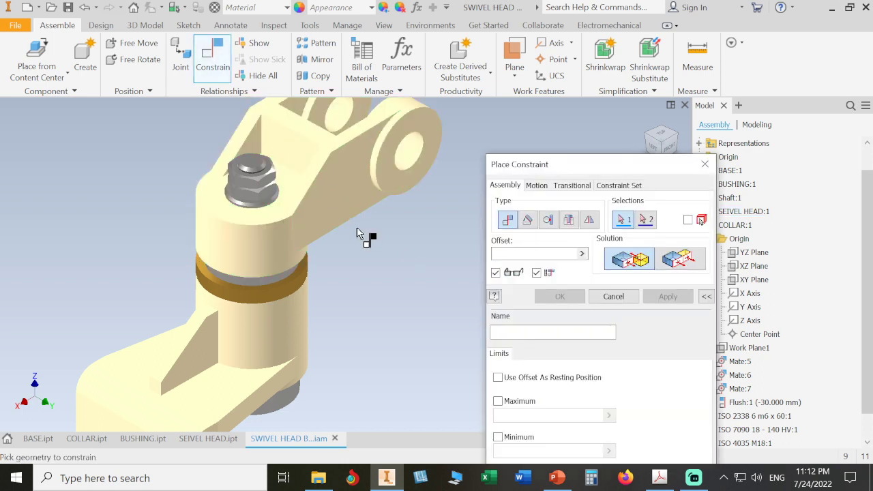
pyautogui.scroll(2, 362, 233)
pyautogui.scroll(2, 395, 327)
pyautogui.scroll(2, 302, 253)
pyautogui.scroll(2, 298, 251)
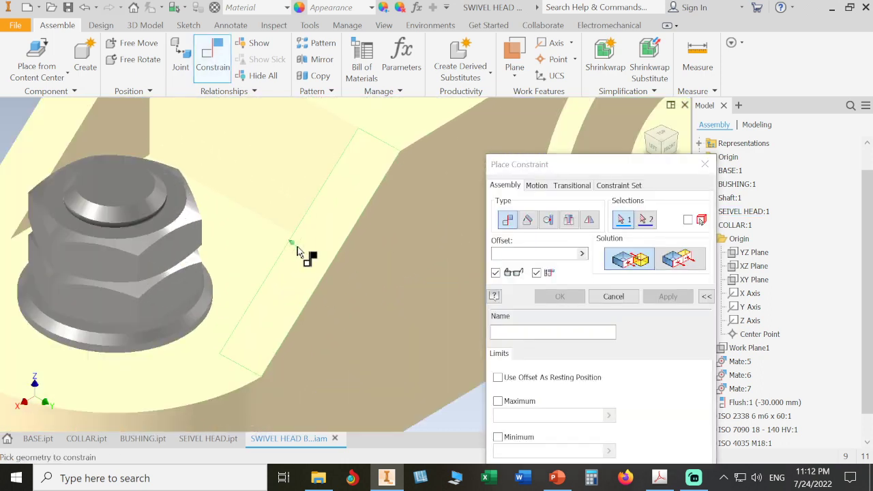
pyautogui.click(176, 249)
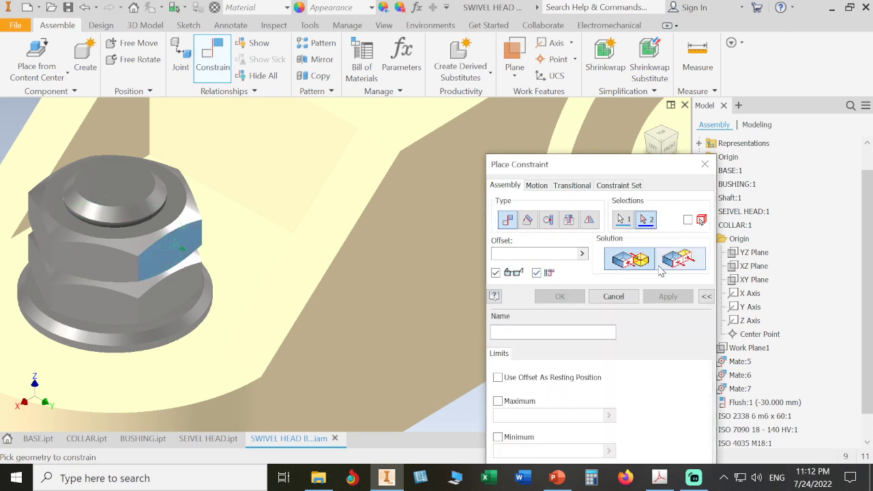
pyautogui.click(679, 259)
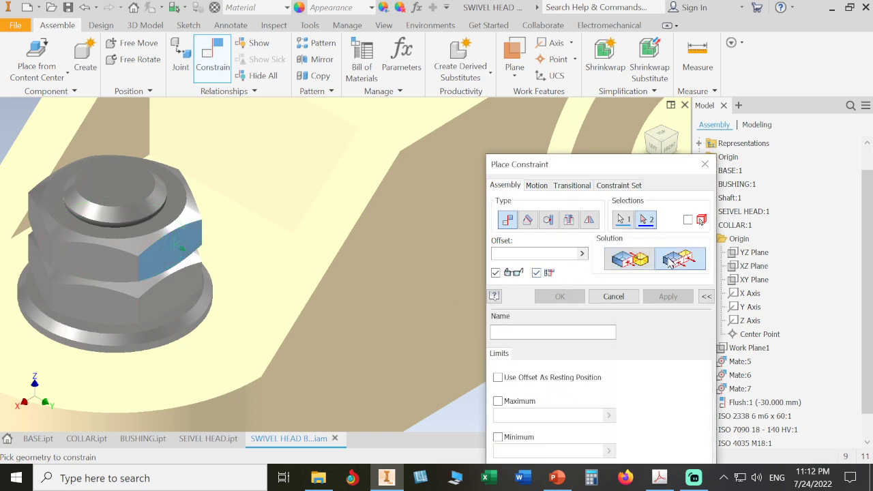
pyautogui.click(175, 298)
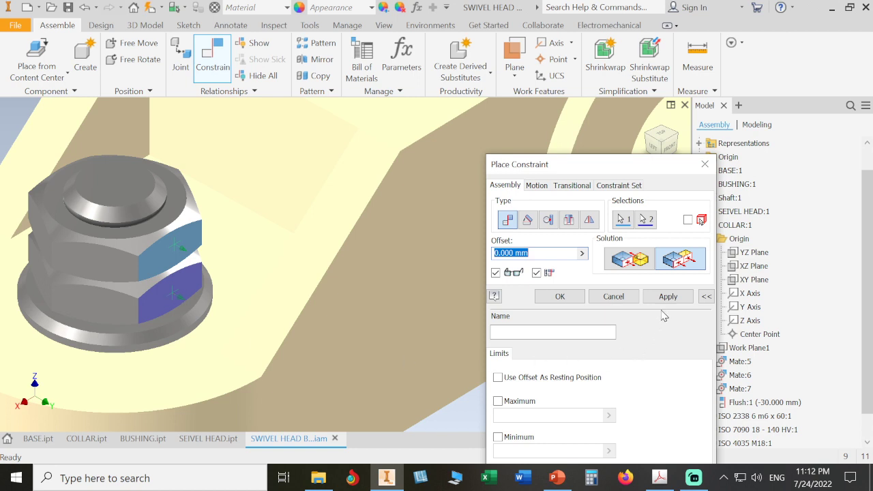
pyautogui.click(668, 297)
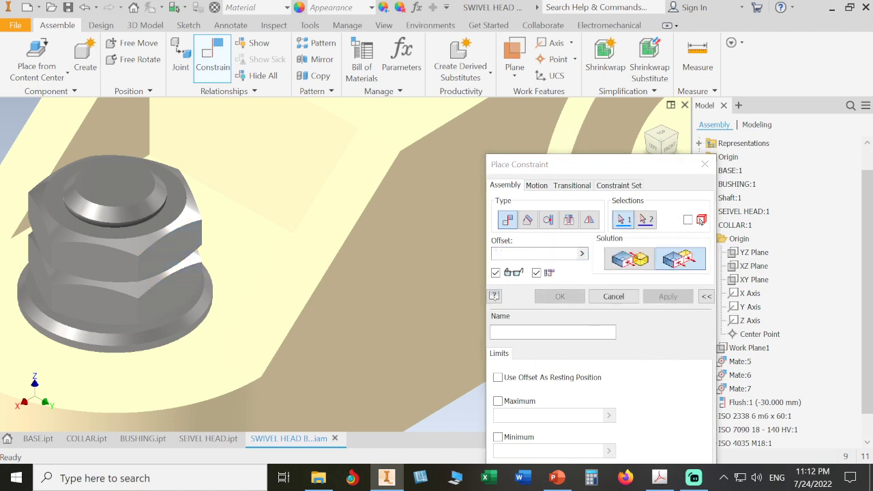
# - Constrain the upper nut's side face to the swivel head's side face at a directed angle of 0 deg, and test by swinging the head
pyautogui.click(527, 219)
pyautogui.click(615, 263)
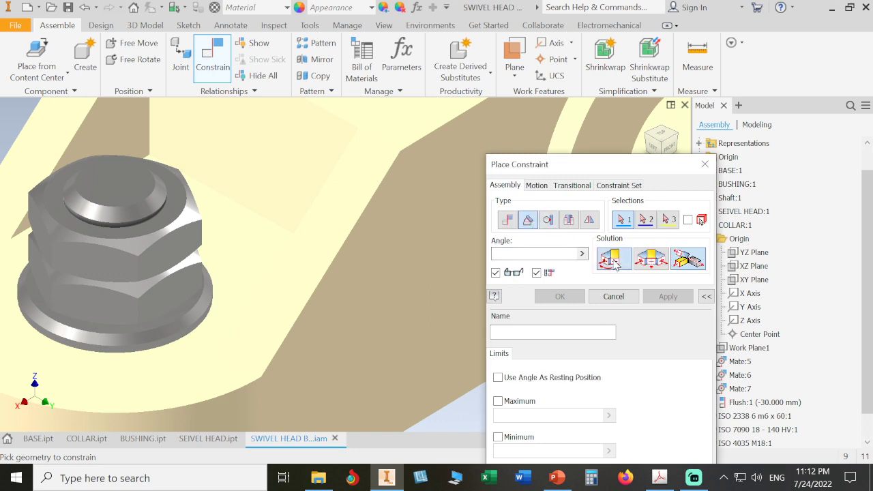
pyautogui.click(193, 265)
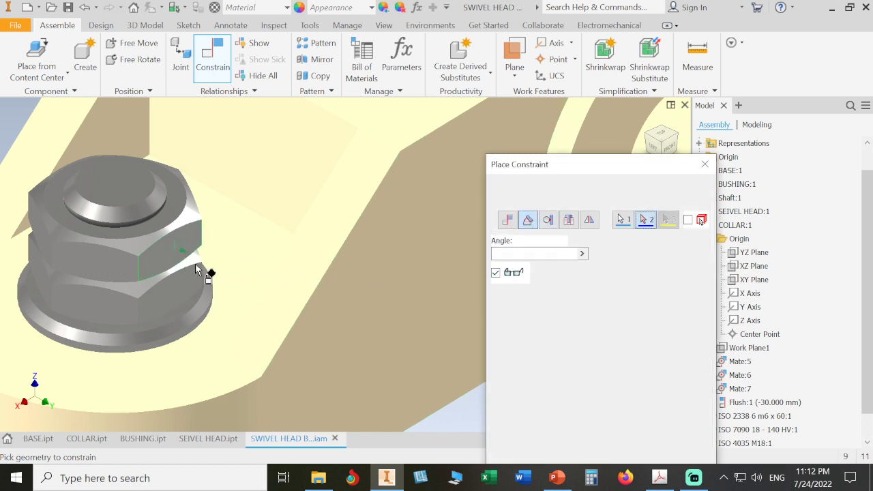
pyautogui.click(403, 307)
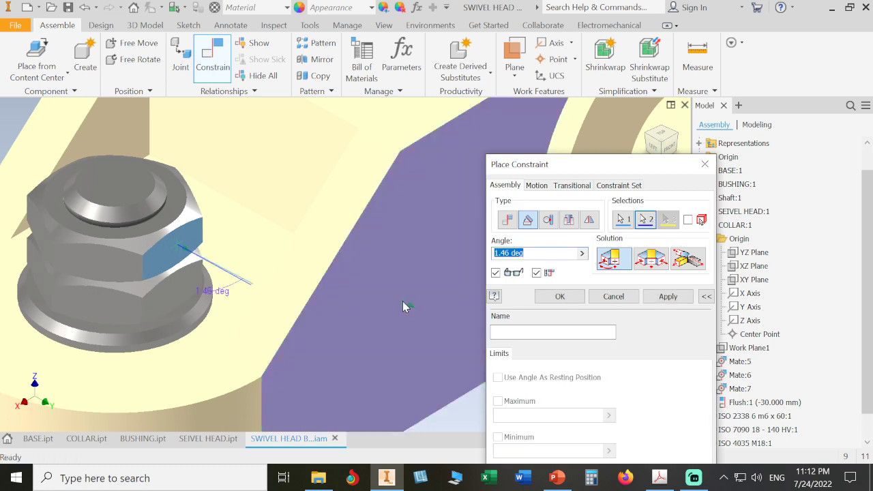
pyautogui.write('0')
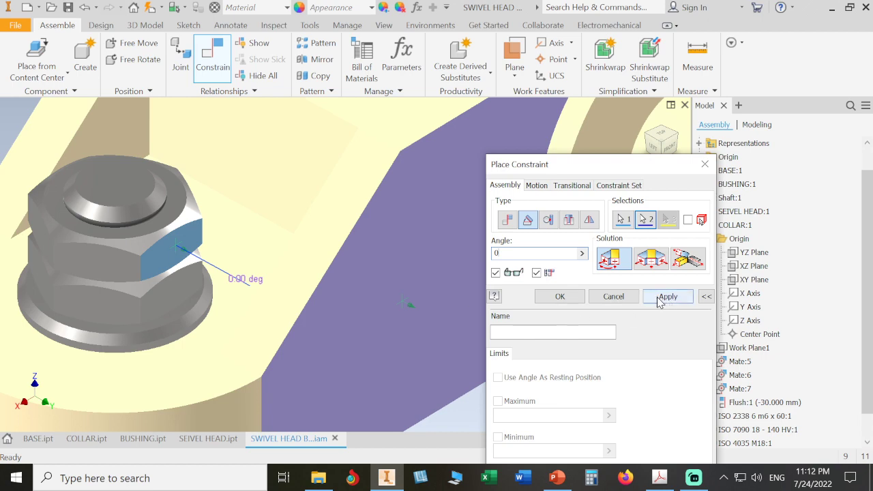
pyautogui.click(565, 297)
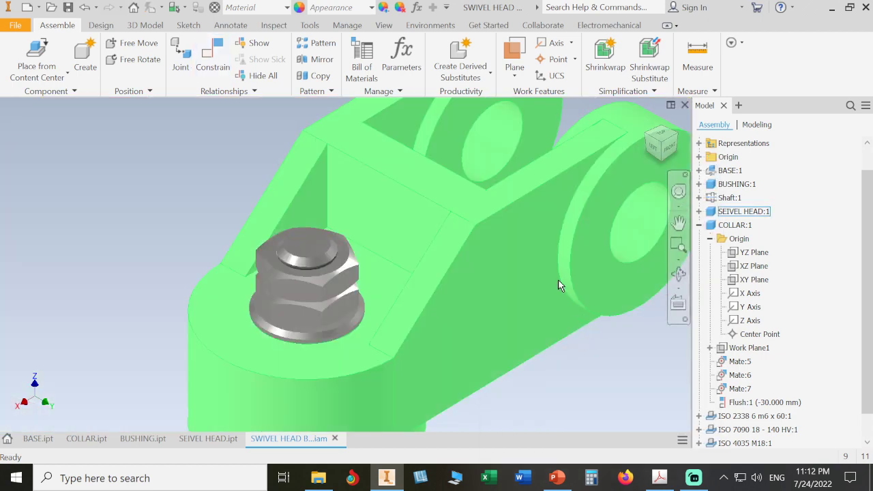
pyautogui.moveTo(559, 285); pyautogui.dragTo(524, 266)
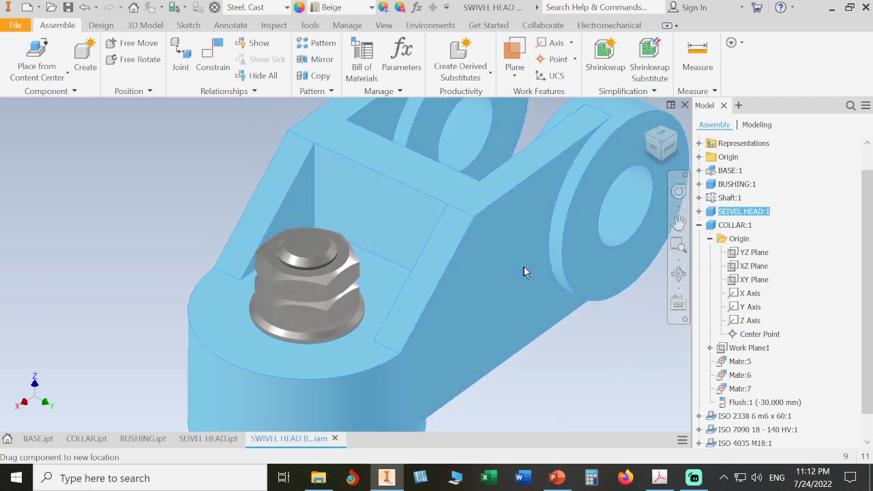
pyautogui.click(127, 275)
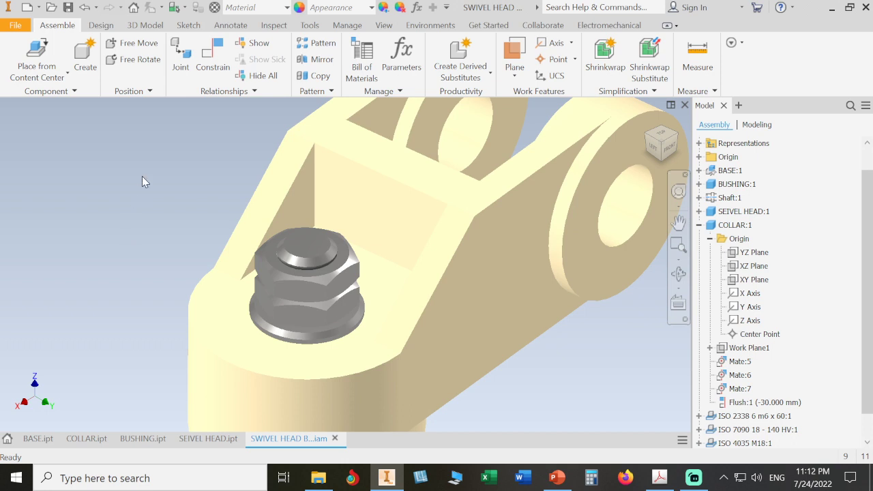
# - Display the assembly's degrees of freedom and expand the ISO 7090 washer in the model tree
pyautogui.click(383, 26)
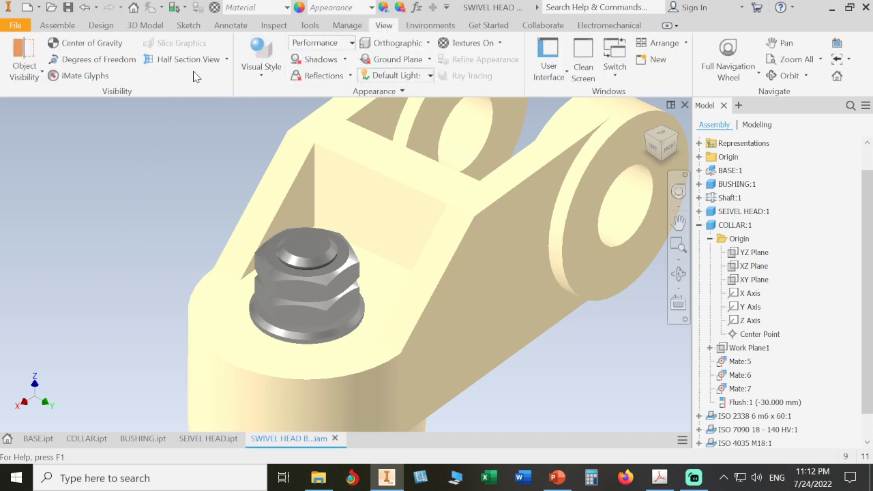
pyautogui.click(89, 60)
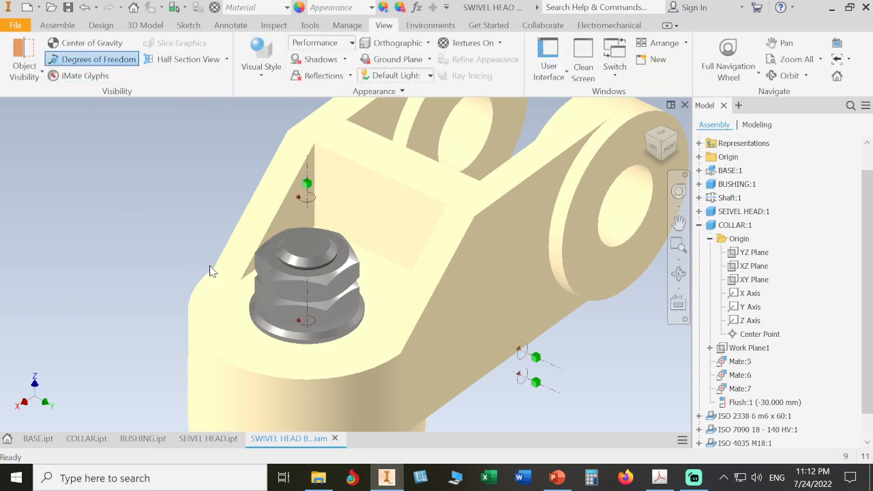
pyautogui.click(303, 336)
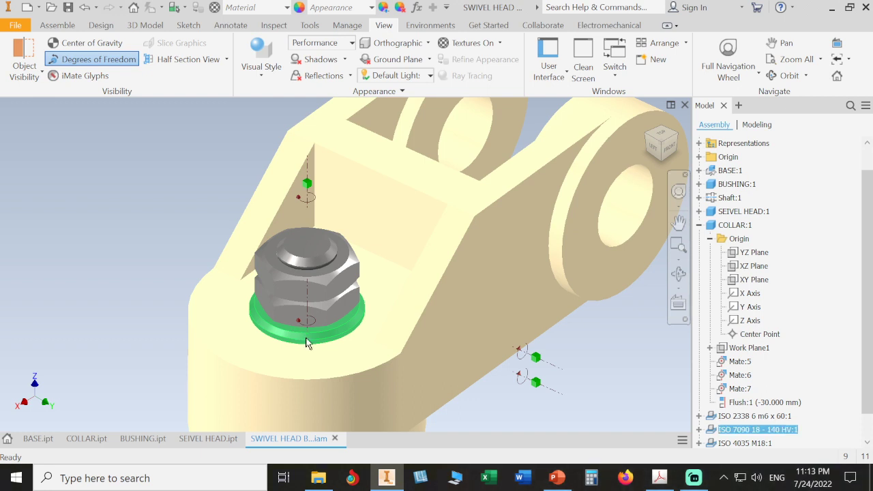
pyautogui.click(698, 429)
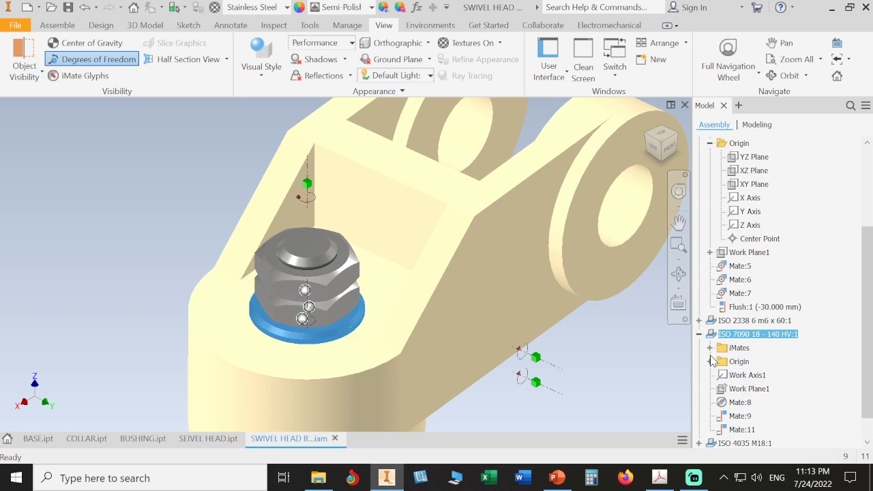
# - Constrain the ISO 7090 washer's Work Plane1 to the swivel head's side face with a directed angle of 0 deg
pyautogui.click(737, 394)
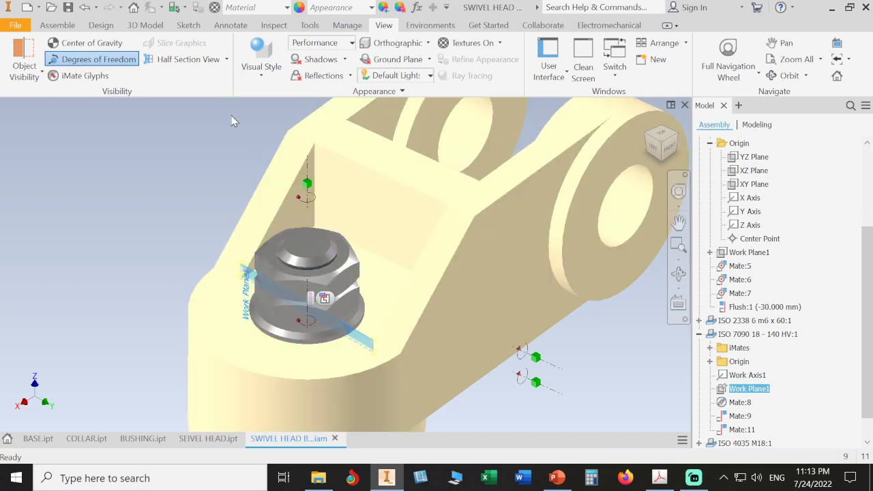
pyautogui.click(57, 25)
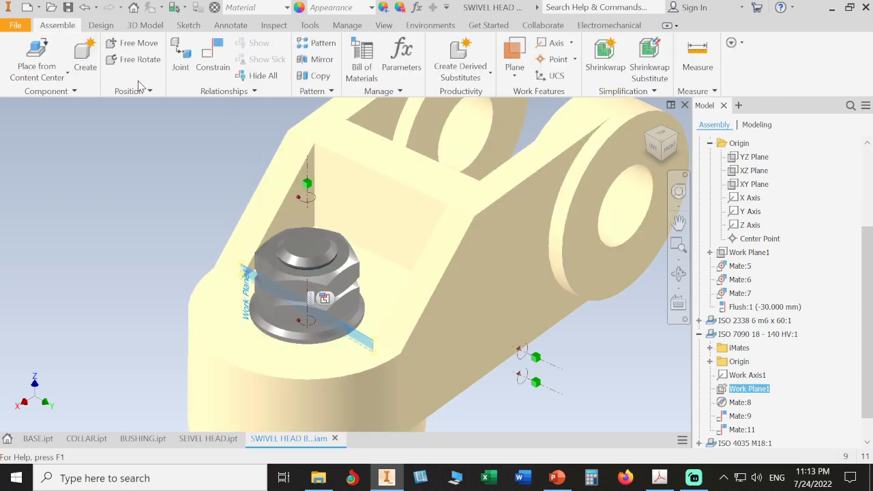
pyautogui.click(207, 55)
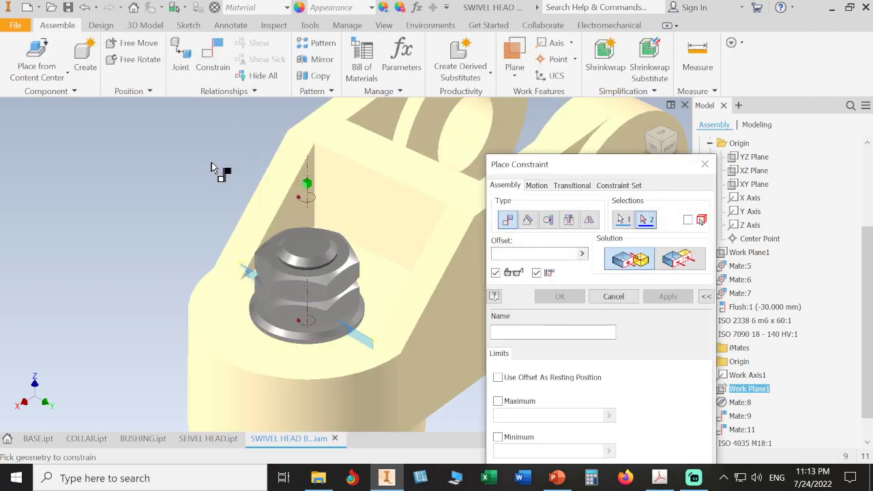
pyautogui.click(527, 219)
pyautogui.click(612, 261)
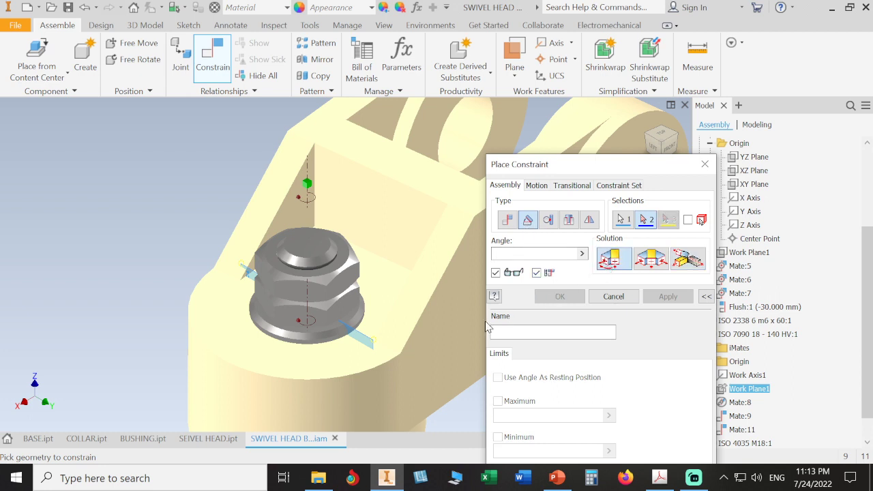
pyautogui.click(465, 334)
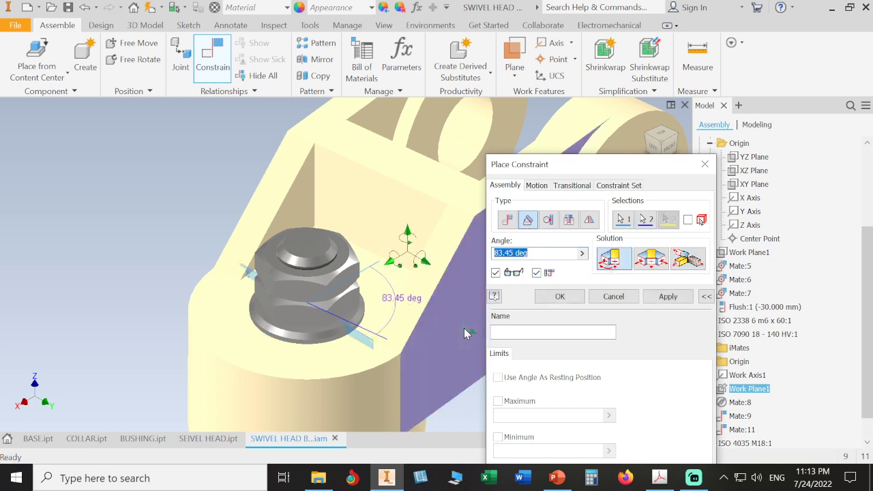
pyautogui.write('0')
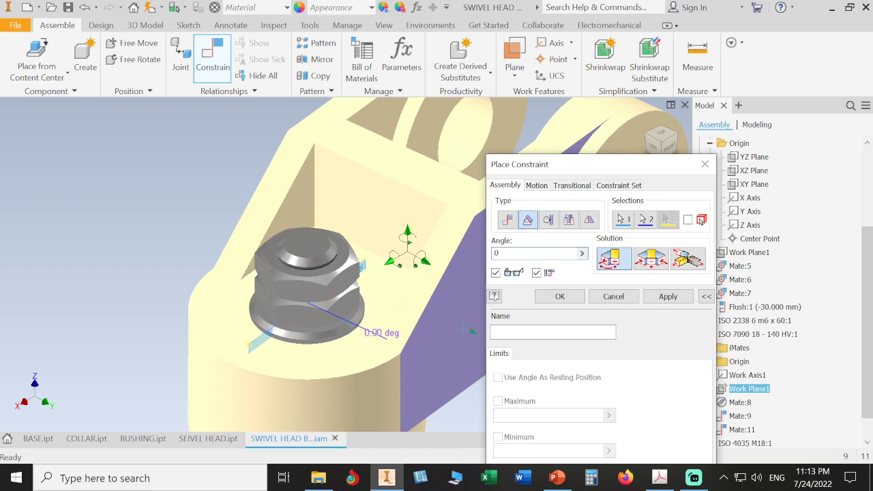
pyautogui.click(570, 298)
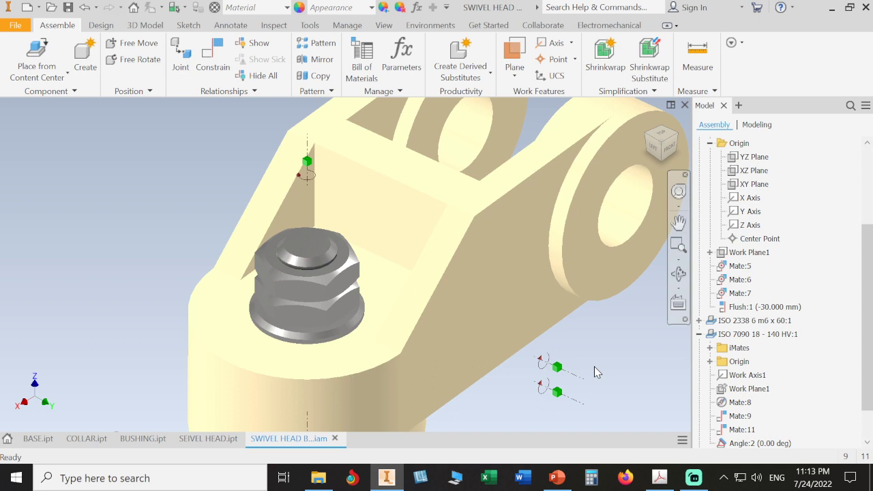
# - Test the movement of the base and the brown ring, and swing the swivel head around the shaft
pyautogui.scroll(5, 591, 365)
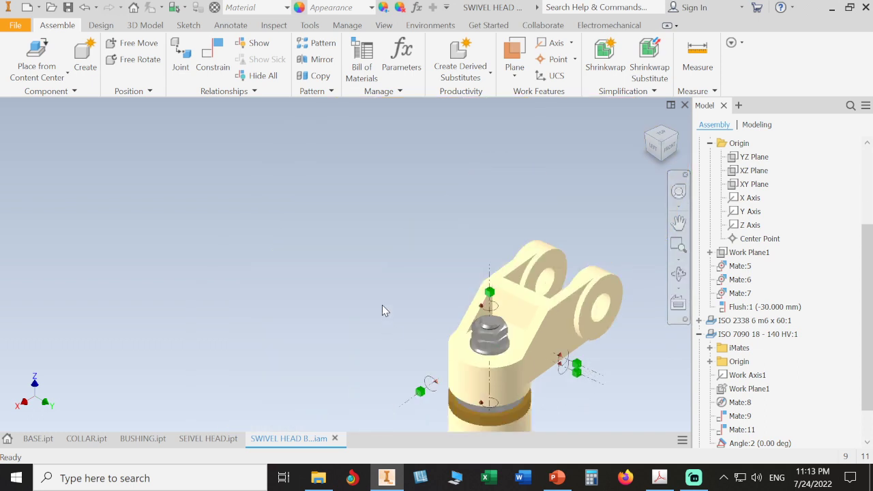
pyautogui.moveTo(382, 308); pyautogui.dragTo(362, 190, button='middle')
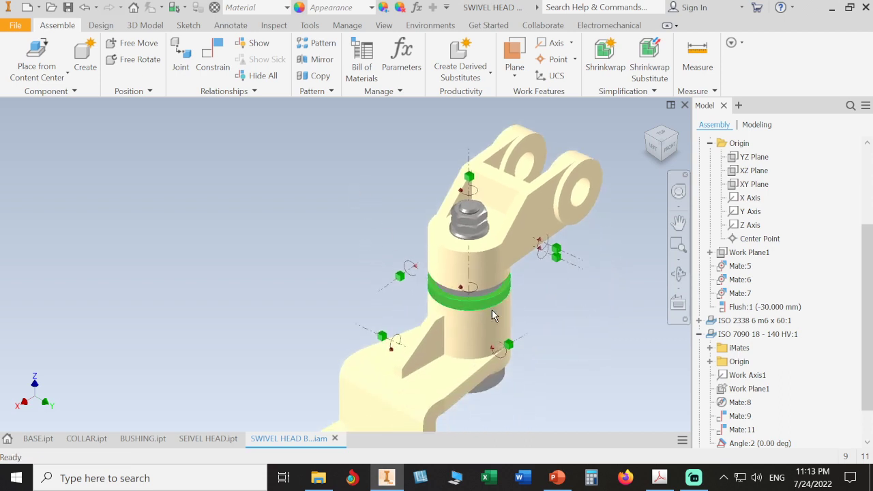
pyautogui.click(442, 384)
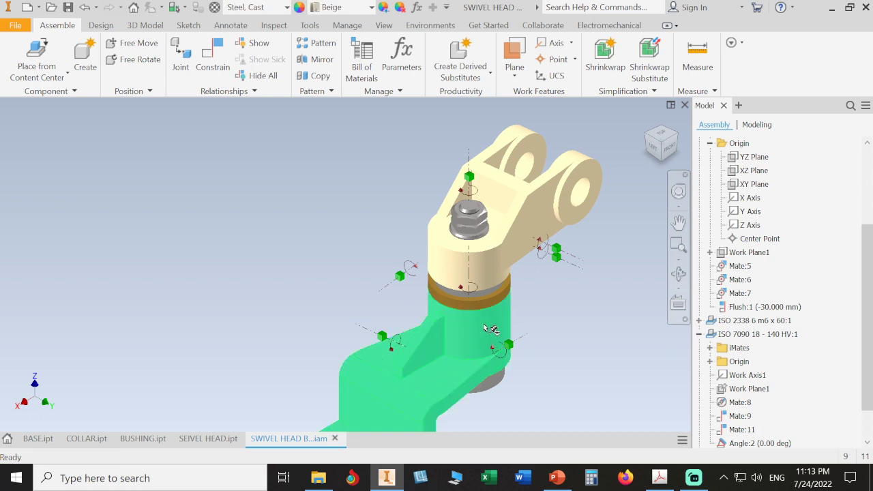
pyautogui.click(486, 301)
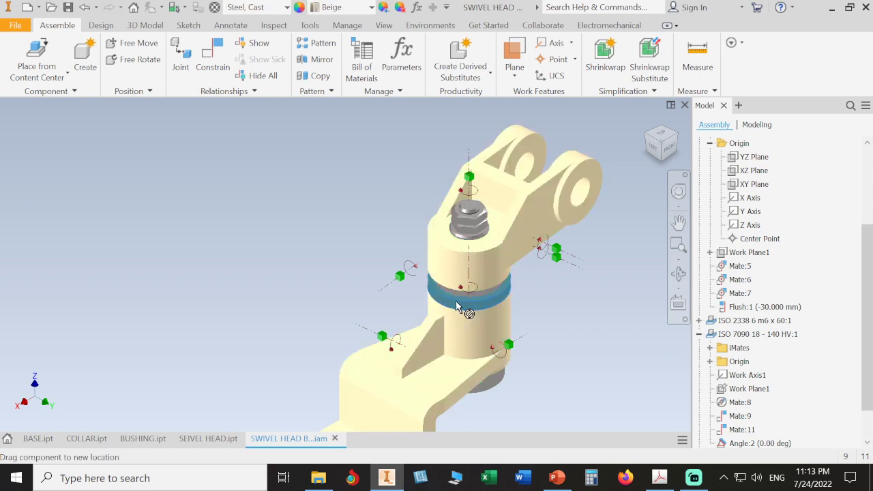
pyautogui.moveTo(535, 225); pyautogui.dragTo(507, 229)
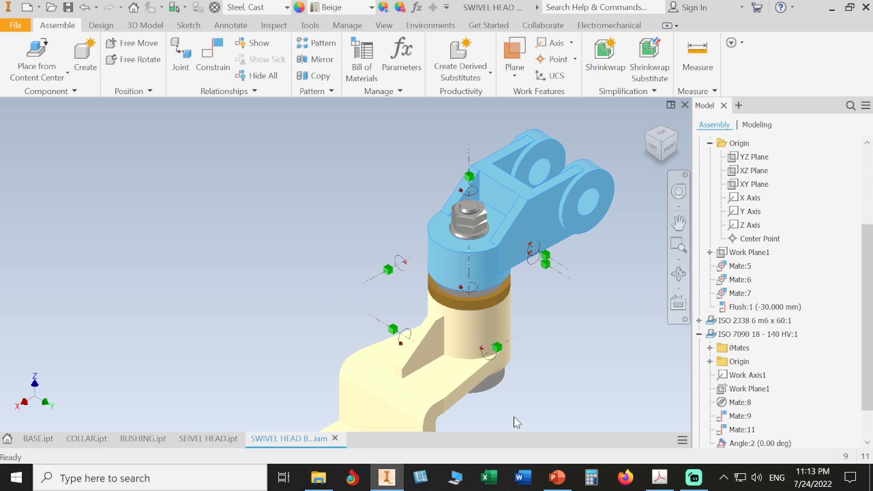
# - Hide the degrees of freedom symbols and swing the swivel head out of line with the base
pyautogui.click(384, 25)
pyautogui.click(96, 60)
pyautogui.click(195, 189)
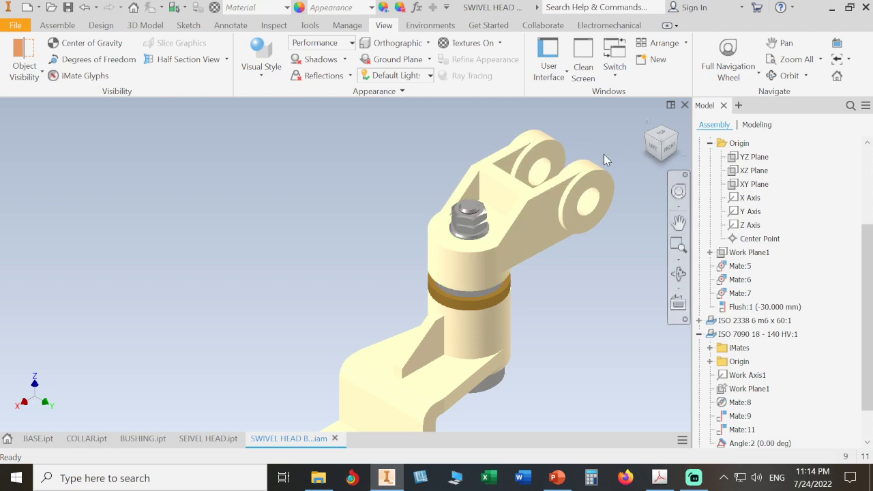
pyautogui.scroll(-3, 603, 155)
pyautogui.moveTo(602, 153); pyautogui.dragTo(476, 170, button='middle')
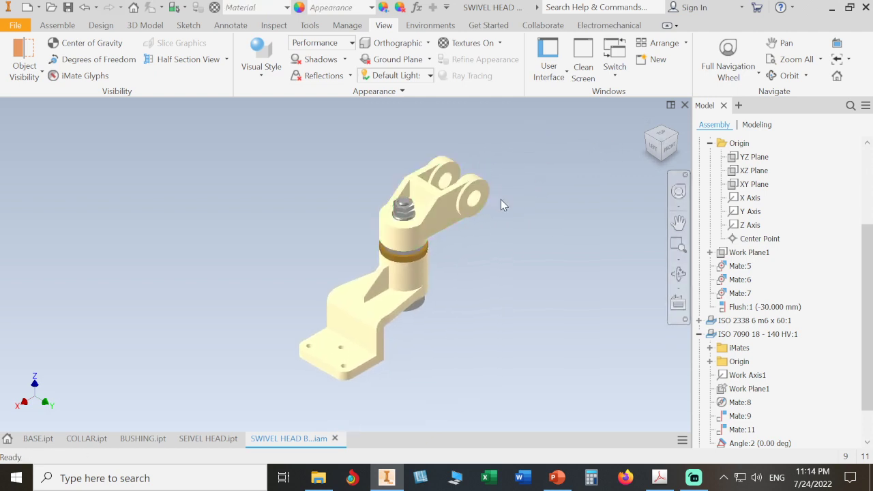
pyautogui.moveTo(477, 199); pyautogui.dragTo(447, 183)
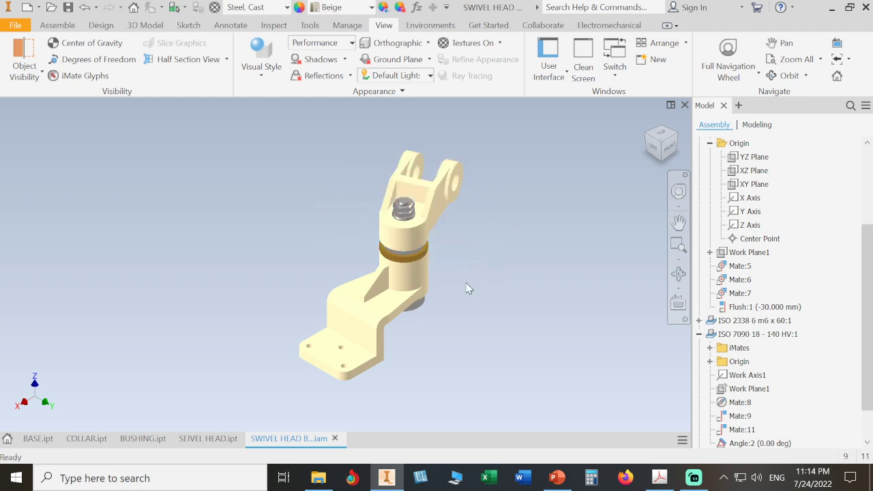
# - Constrain the base's side face to the swivel head's side face with a directed angle of 0 deg, naming the constraint DRIVE
pyautogui.click(57, 25)
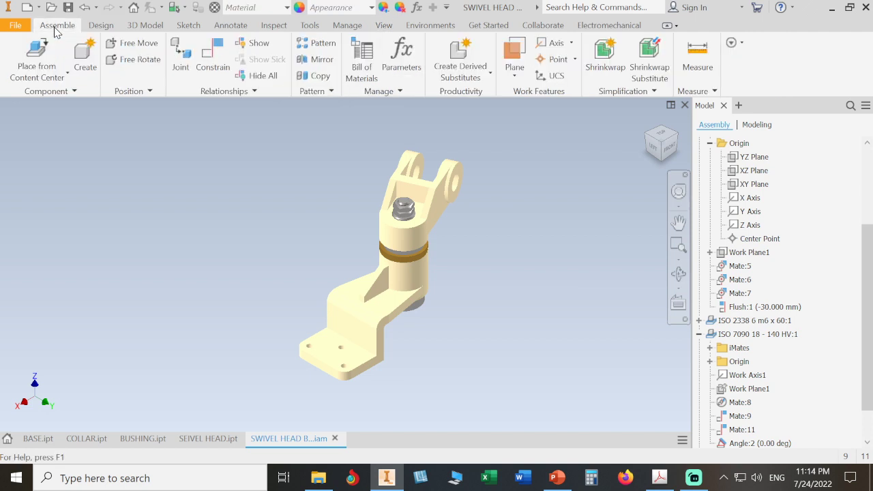
pyautogui.click(212, 62)
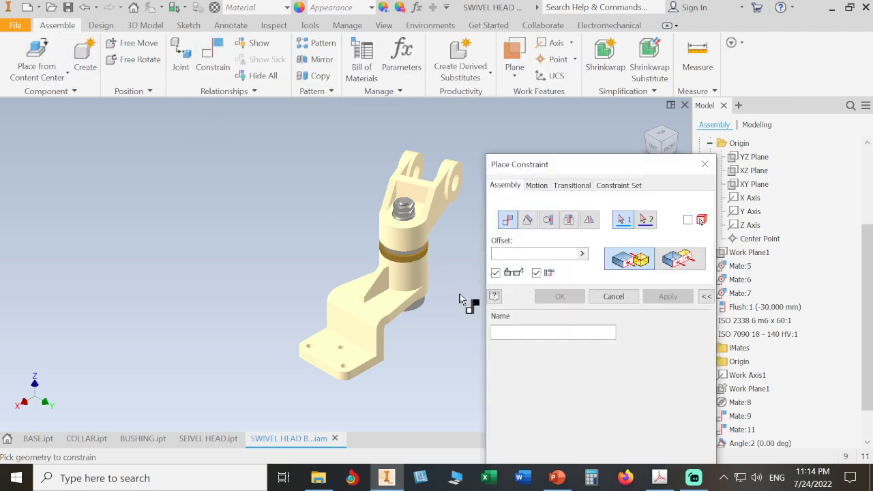
pyautogui.scroll(5, 459, 302)
pyautogui.moveTo(412, 354); pyautogui.dragTo(454, 259, button='middle')
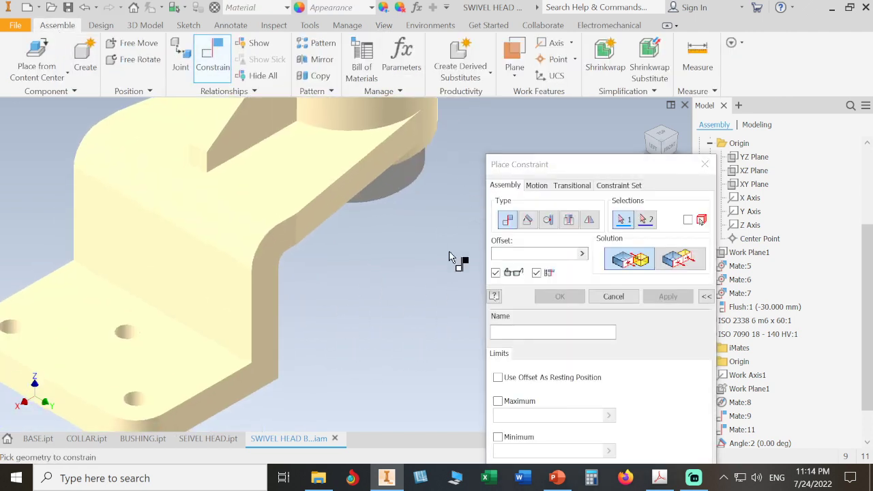
pyautogui.click(273, 332)
pyautogui.scroll(-5, 380, 279)
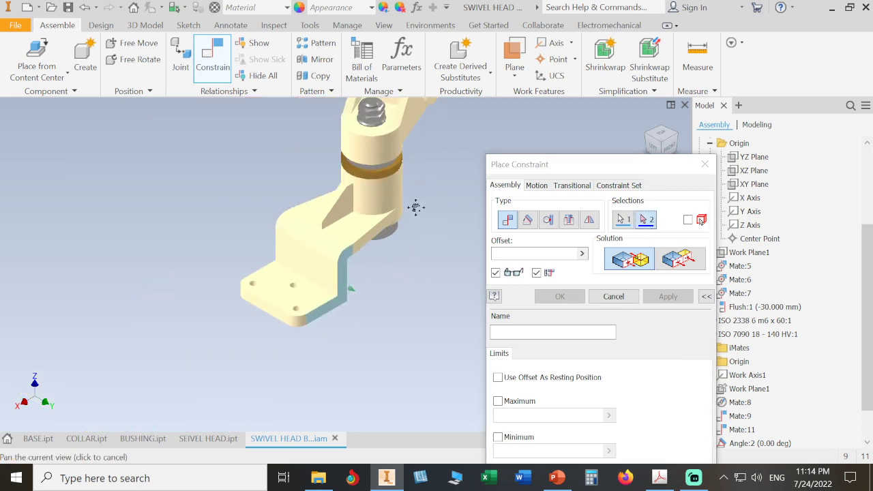
pyautogui.keyDown('shift'); pyautogui.moveTo(414, 205); pyautogui.dragTo(411, 283, button='middle'); pyautogui.keyUp('shift')
pyautogui.click(381, 203)
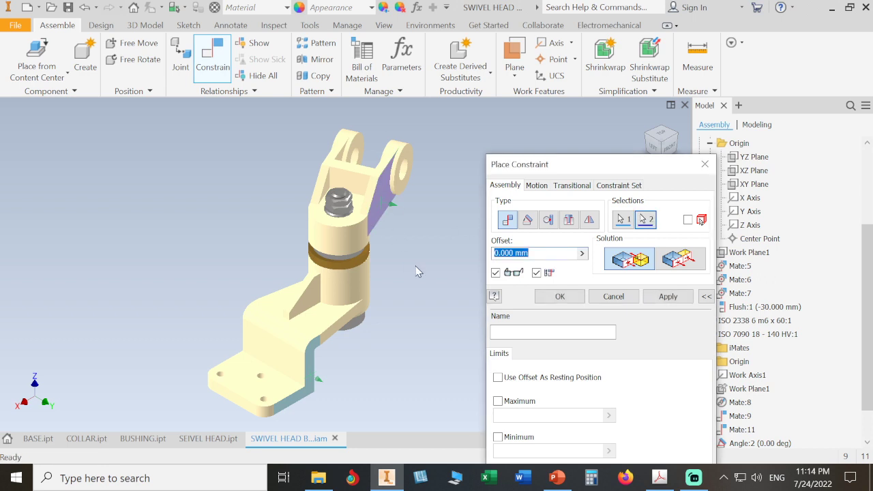
pyautogui.click(527, 219)
pyautogui.click(607, 261)
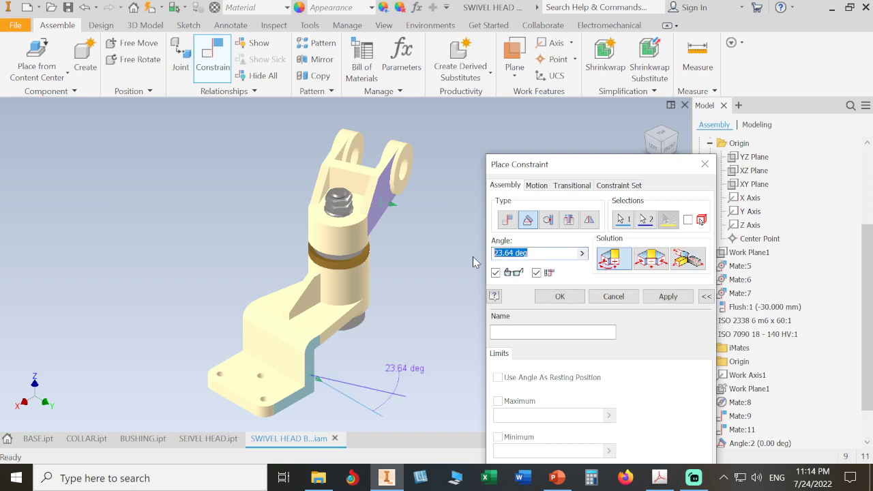
pyautogui.write('0')
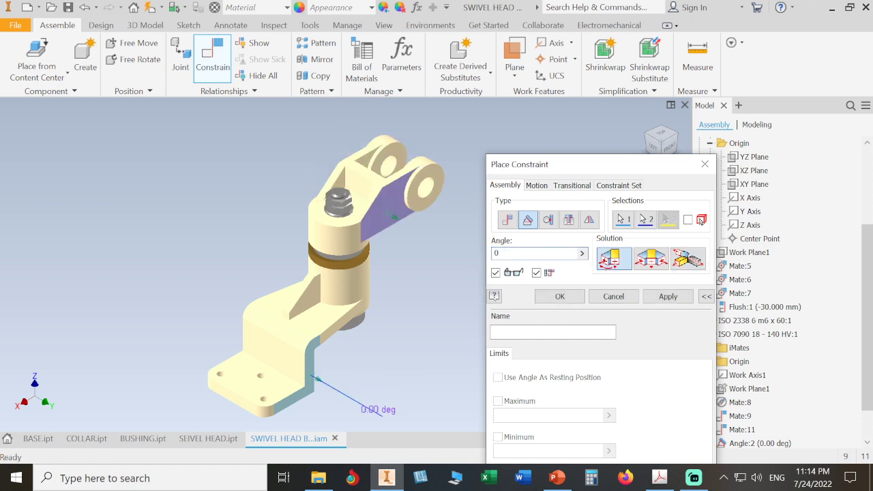
pyautogui.click(507, 330)
pyautogui.click(558, 297)
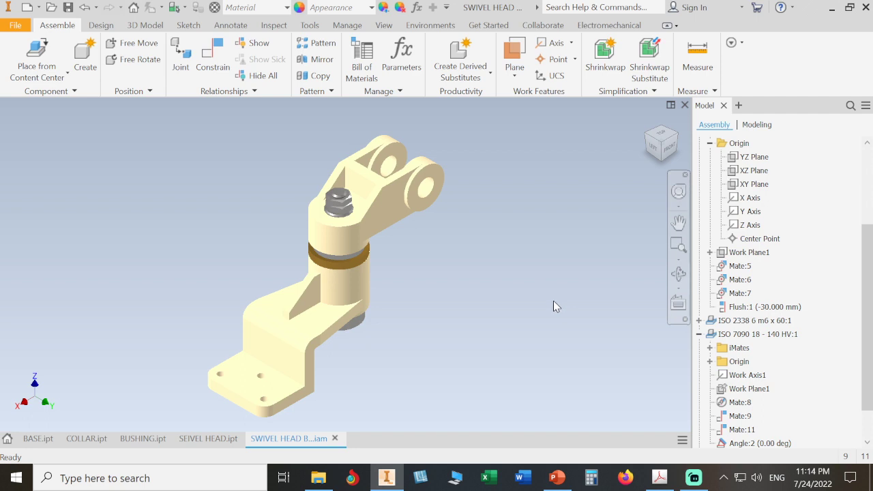
# - Display the degrees of freedom, examine the ISO 2338 pin at the shaft's lower end, and hide the symbols again
pyautogui.click(384, 25)
pyautogui.click(100, 60)
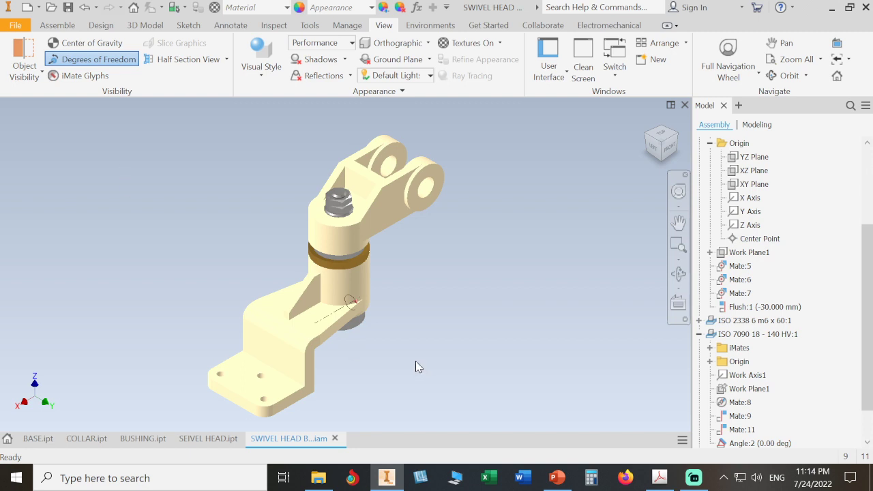
pyautogui.press('F4')
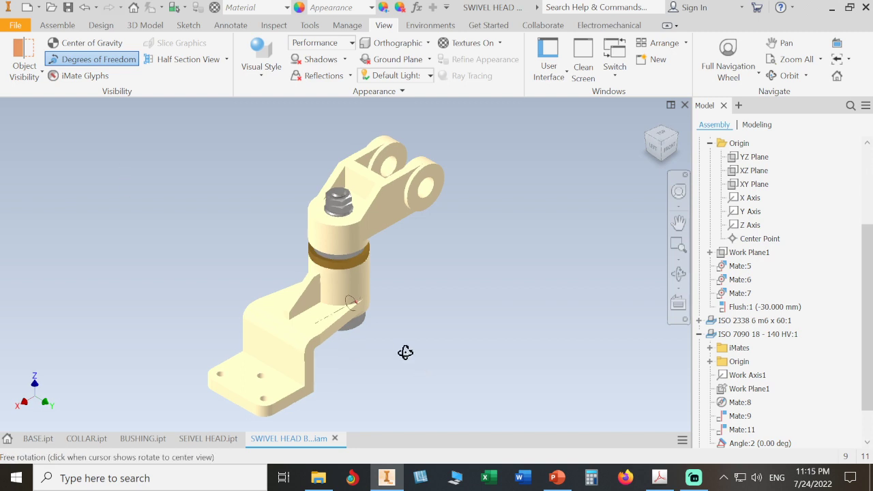
pyautogui.moveTo(405, 350); pyautogui.dragTo(278, 330)
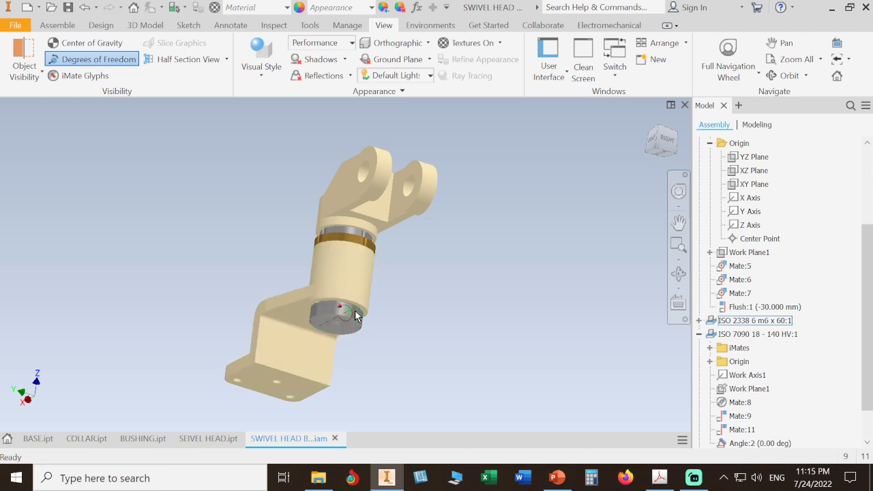
pyautogui.scroll(-8, 355, 312)
pyautogui.moveTo(328, 316); pyautogui.dragTo(336, 301)
pyautogui.click(503, 278)
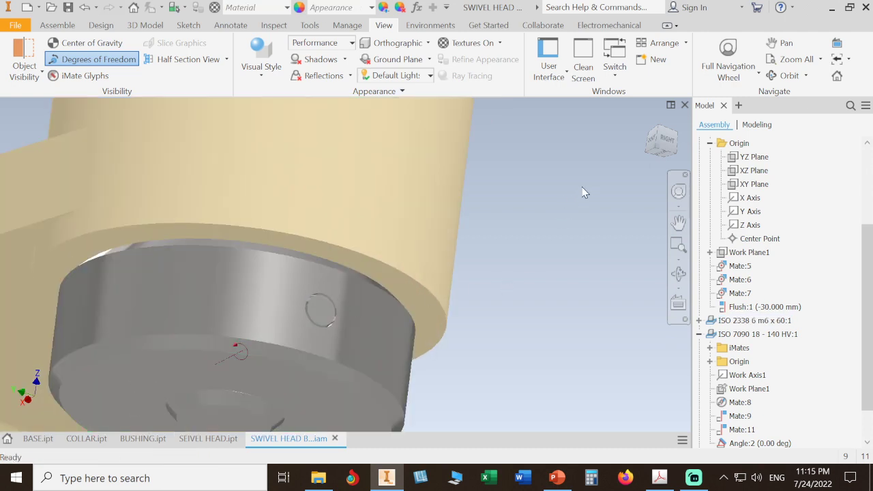
pyautogui.click(648, 121)
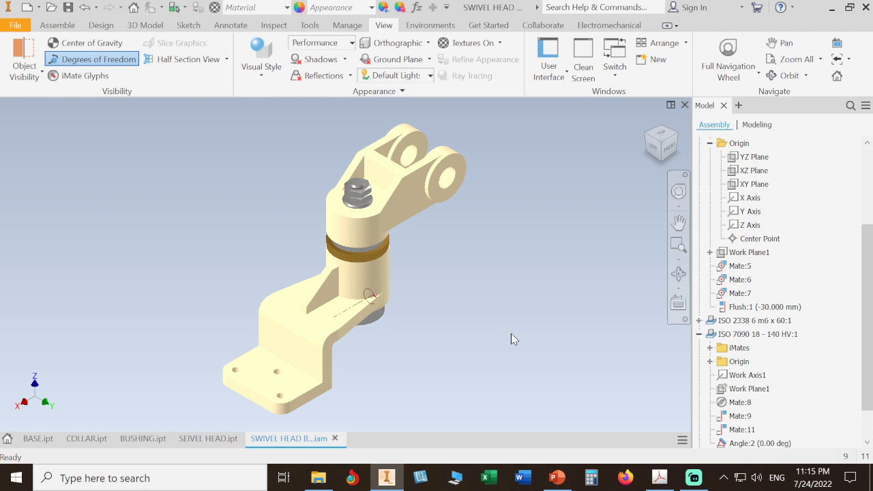
pyautogui.click(108, 60)
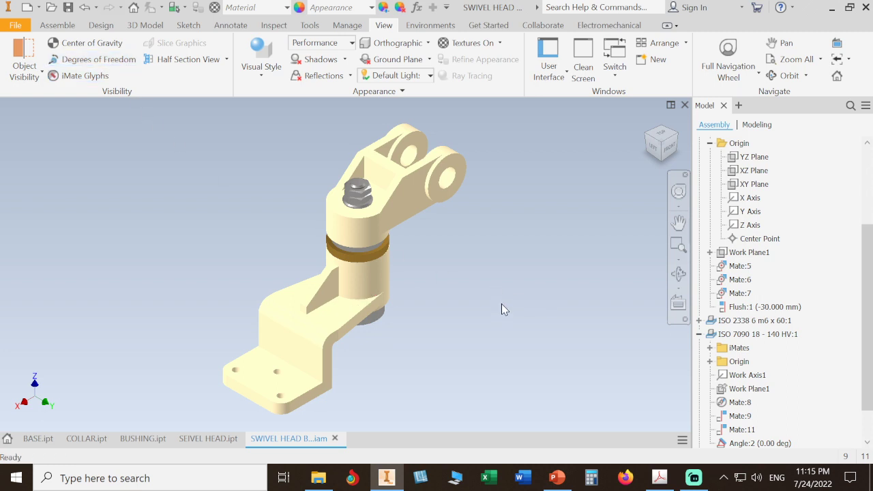
# - Collapse the whole model tree and expand only the Relationships folder
pyautogui.rightClick(806, 174)
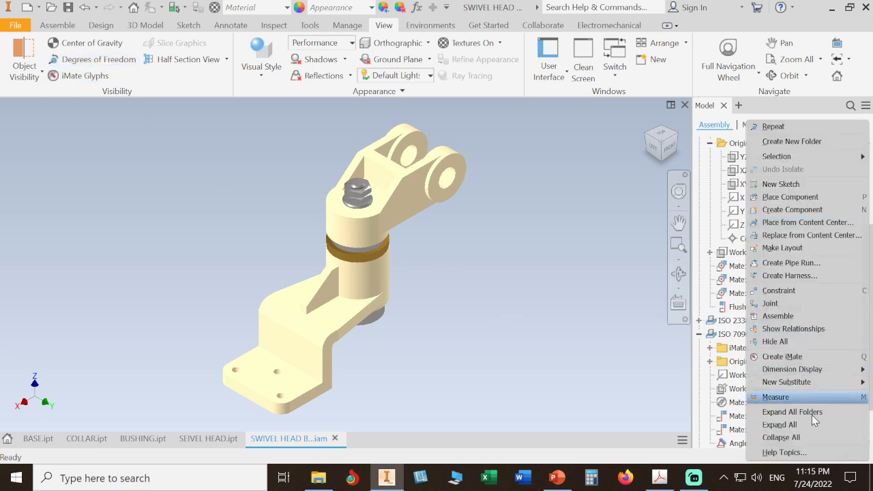
pyautogui.click(812, 438)
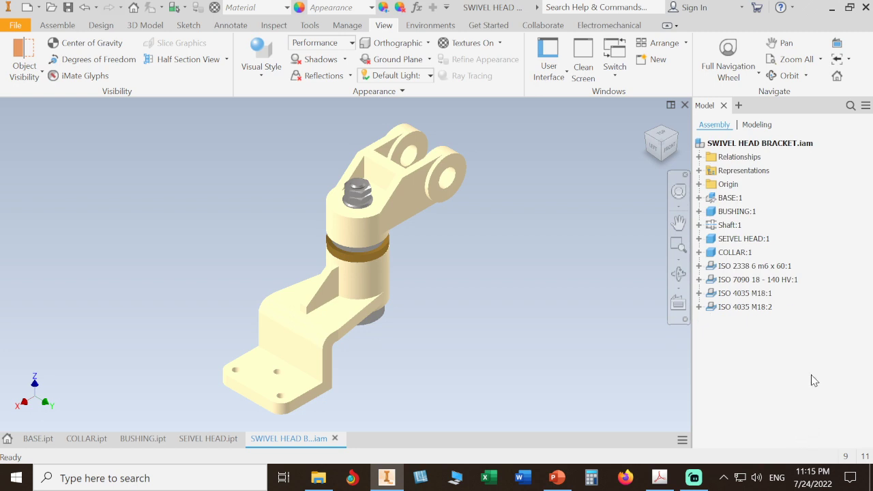
pyautogui.click(698, 157)
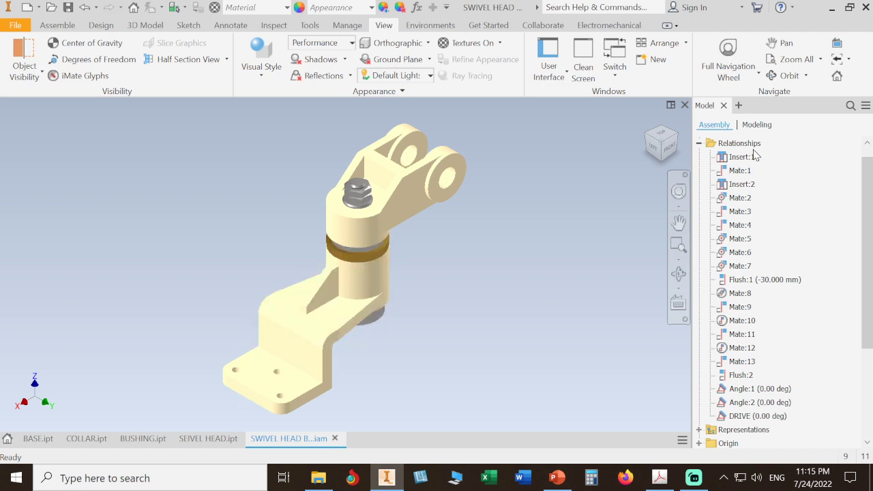
# - Drive the DRIVE angle constraint with an end value of 90 deg, playing the swivel head's rotation forward and in reverse
pyautogui.click(764, 417)
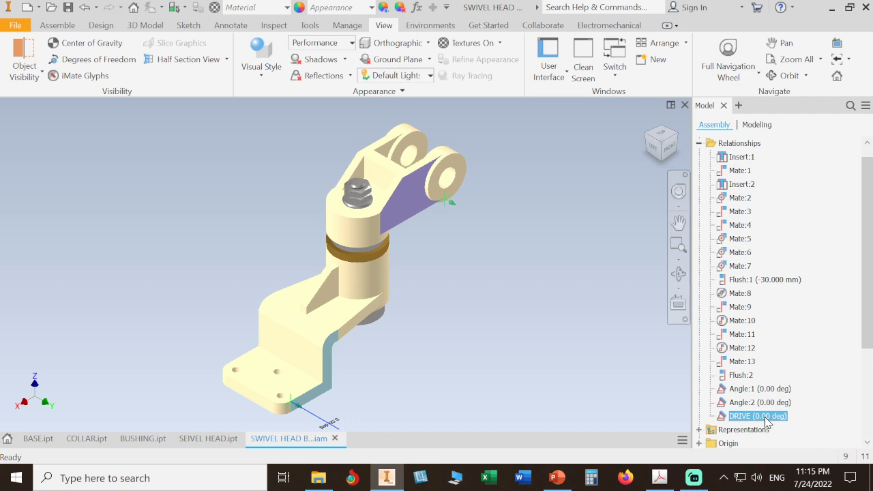
pyautogui.rightClick(766, 418)
pyautogui.click(810, 345)
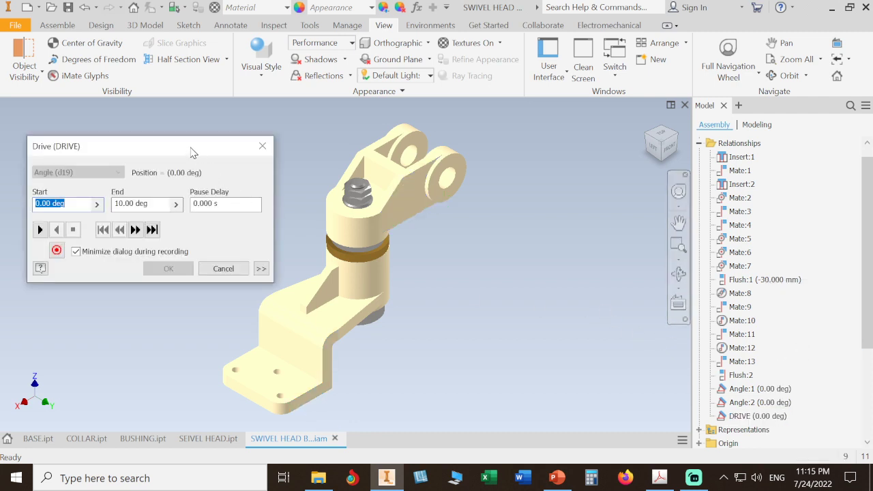
pyautogui.moveTo(192, 150); pyautogui.dragTo(670, 169)
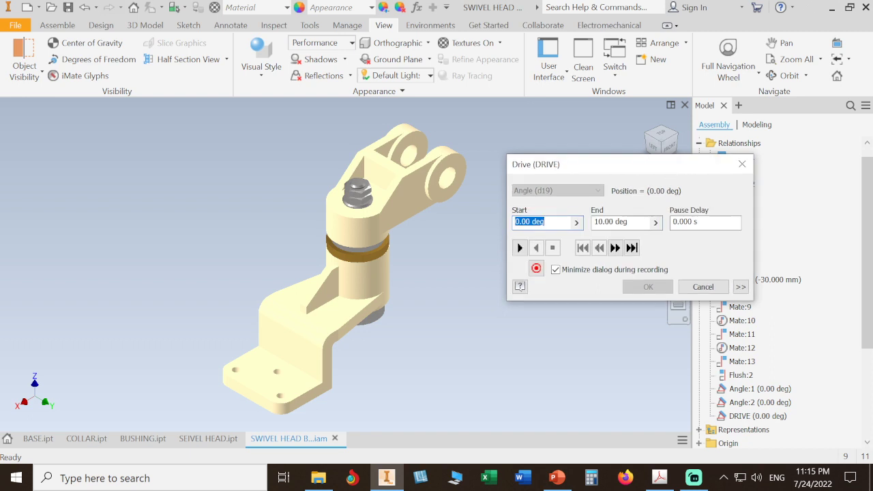
pyautogui.press('Tab')
pyautogui.write('90')
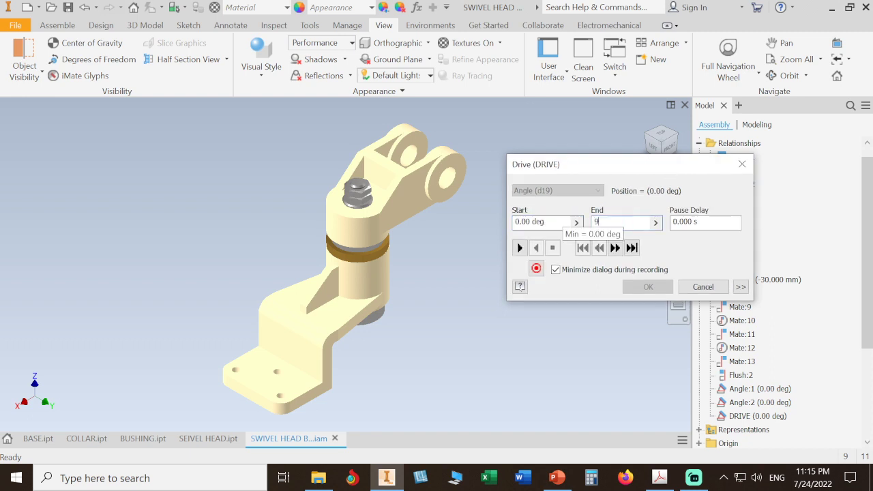
pyautogui.click(520, 248)
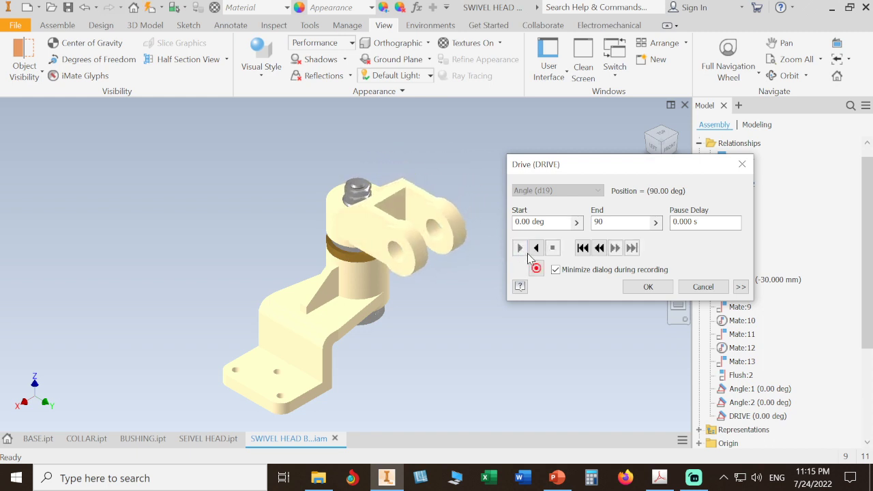
pyautogui.click(536, 249)
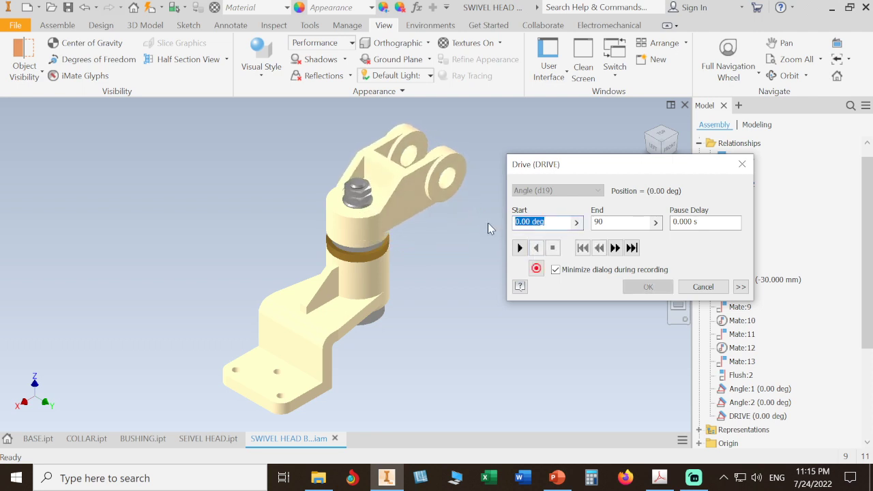
# - Set the drive's start angle to -90 deg and play the rotation in reverse, then forward
pyautogui.write('-90')
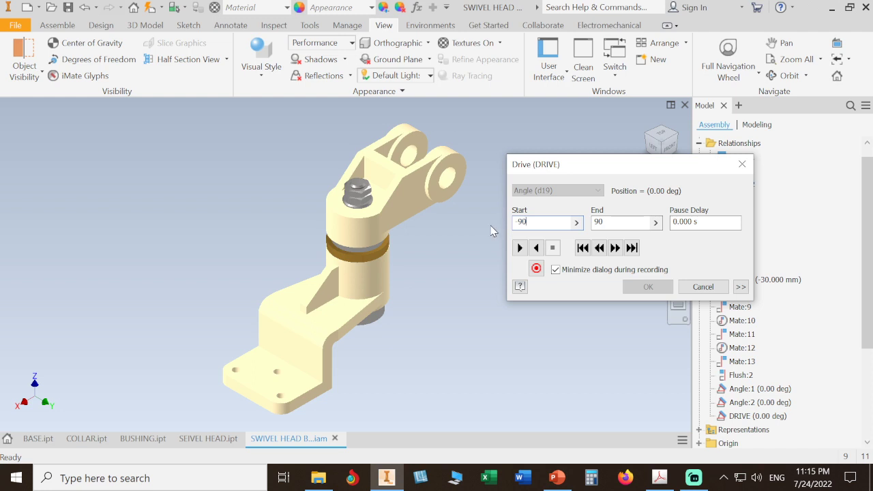
pyautogui.click(537, 248)
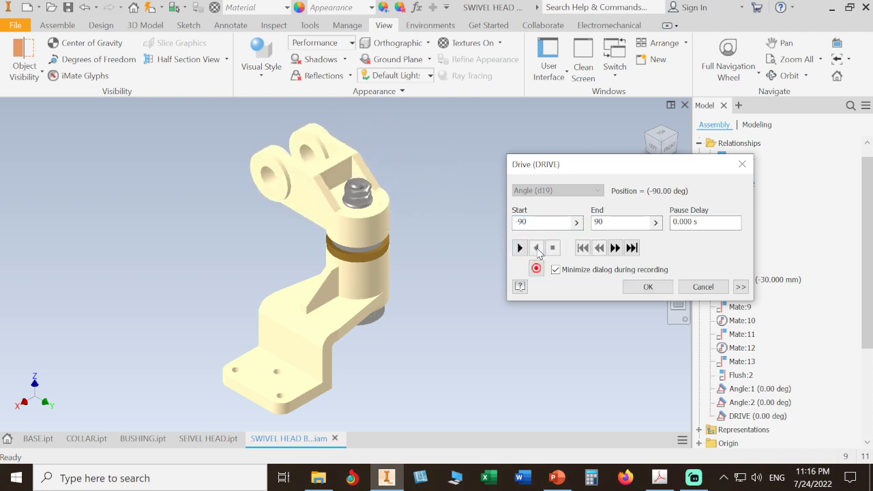
pyautogui.click(521, 250)
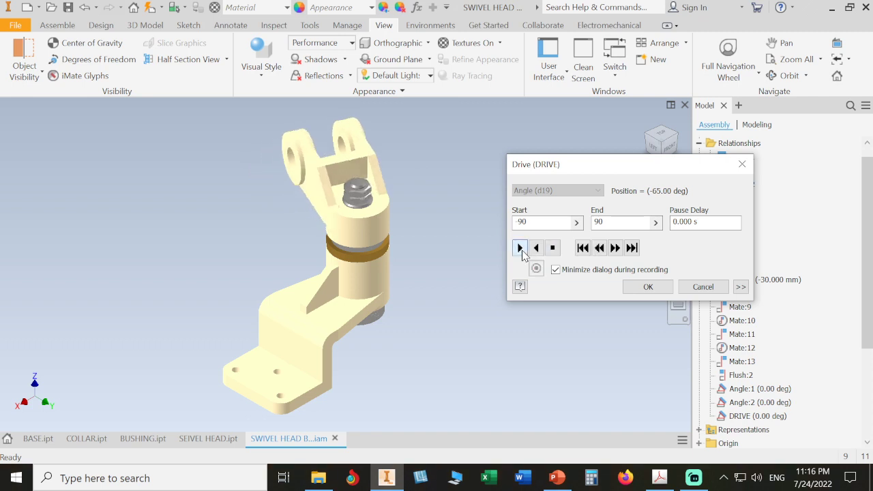
pyautogui.moveTo(637, 165); pyautogui.dragTo(651, 95)
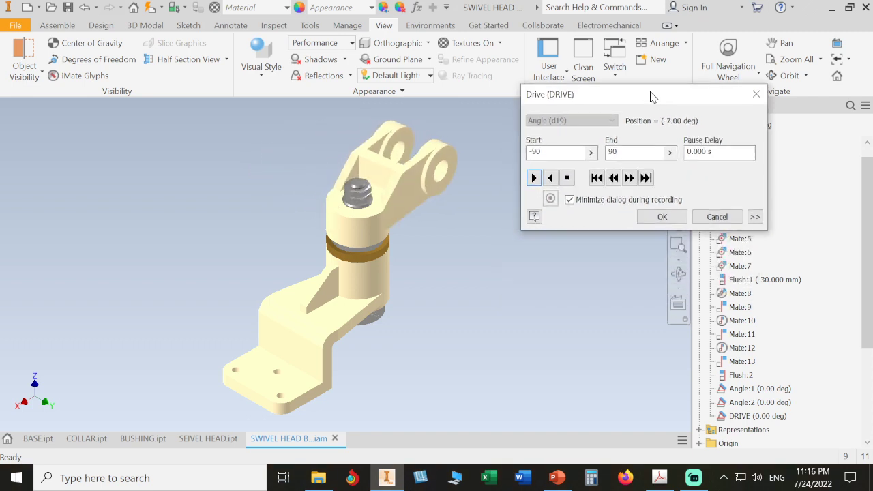
# - Set the drive to 4 Start/End/Start repetitions with a 5 deg increment and play it in reverse
pyautogui.click(755, 217)
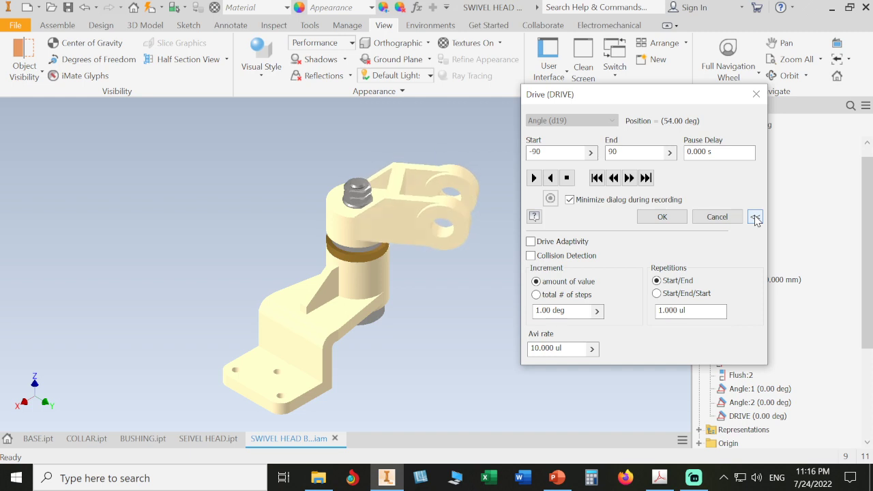
pyautogui.moveTo(695, 311); pyautogui.dragTo(657, 311)
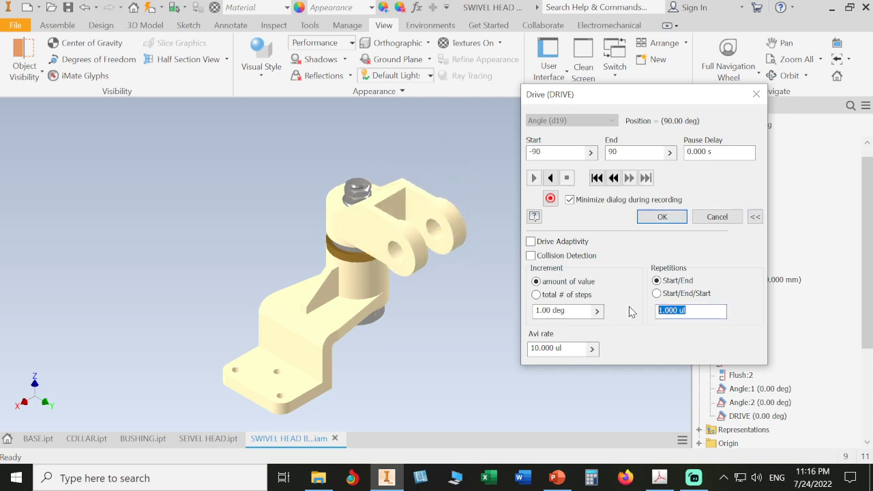
pyautogui.write('4')
pyautogui.moveTo(566, 311); pyautogui.dragTo(523, 316)
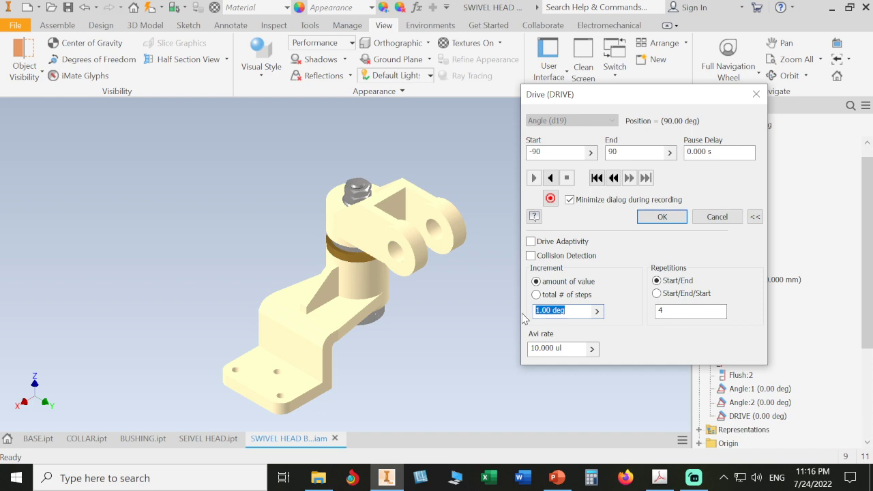
pyautogui.write('5')
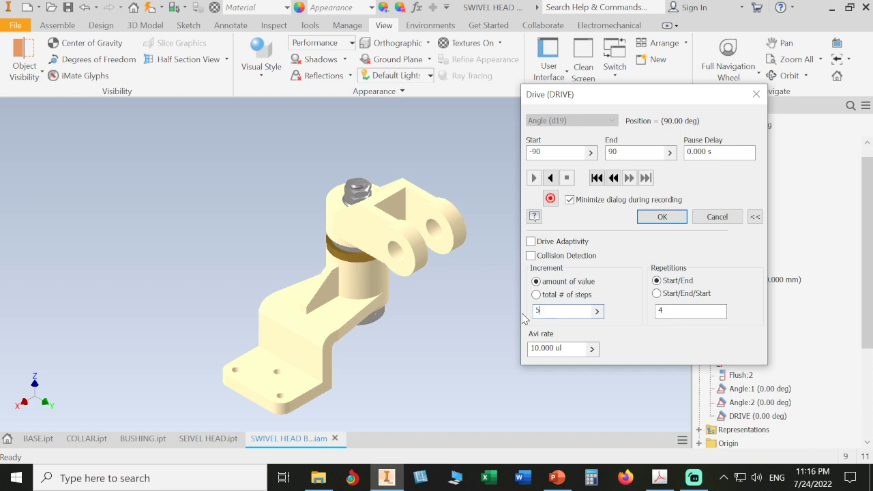
pyautogui.click(660, 294)
pyautogui.click(551, 178)
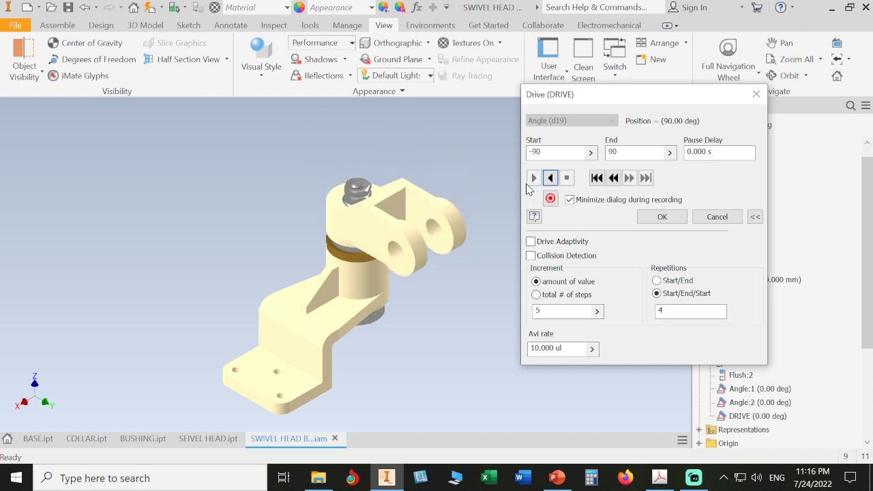
# - Set the drive's repetitions to 8, replay the rotation in reverse, and accept the drive settings
pyautogui.moveTo(674, 312); pyautogui.dragTo(612, 312)
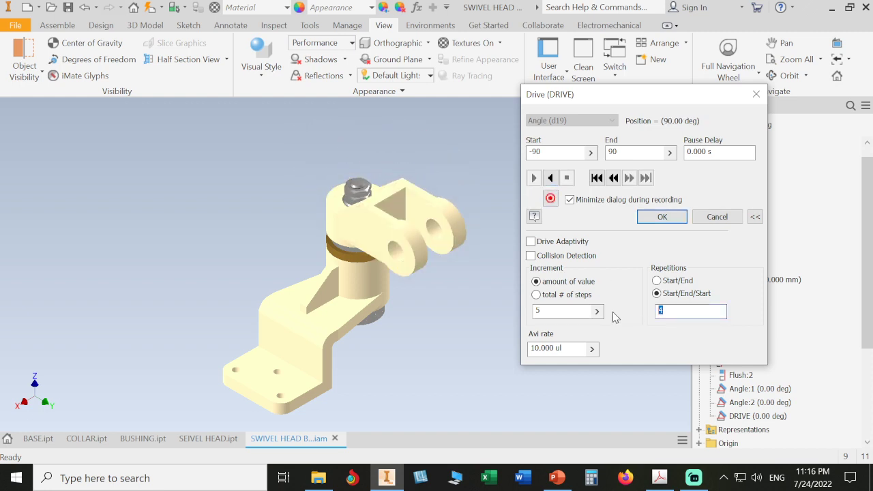
pyautogui.write('8')
pyautogui.press('BackSpace')
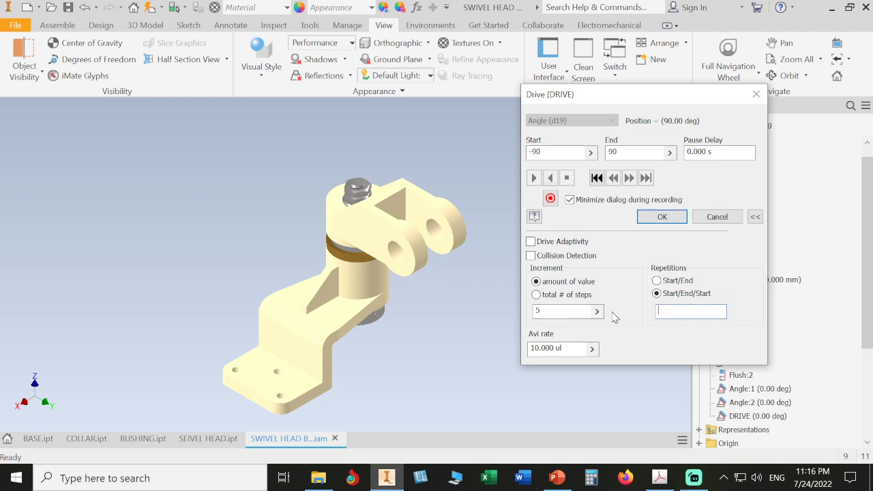
pyautogui.write('8')
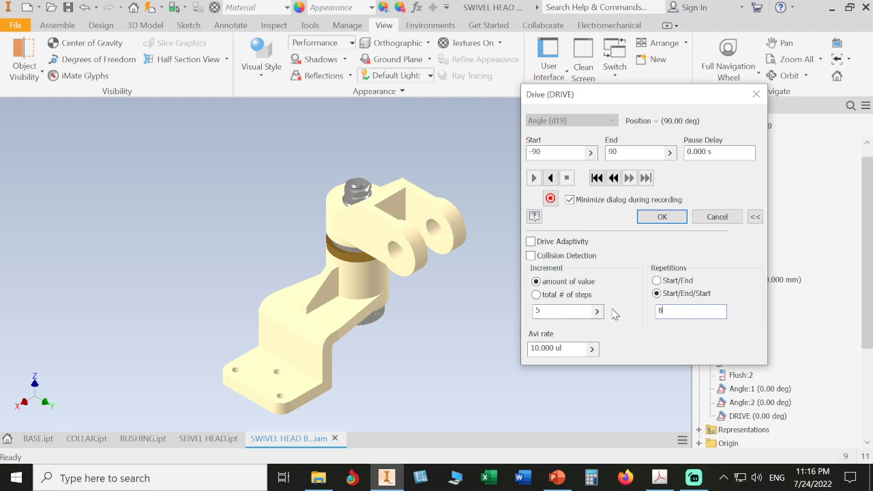
pyautogui.click(551, 178)
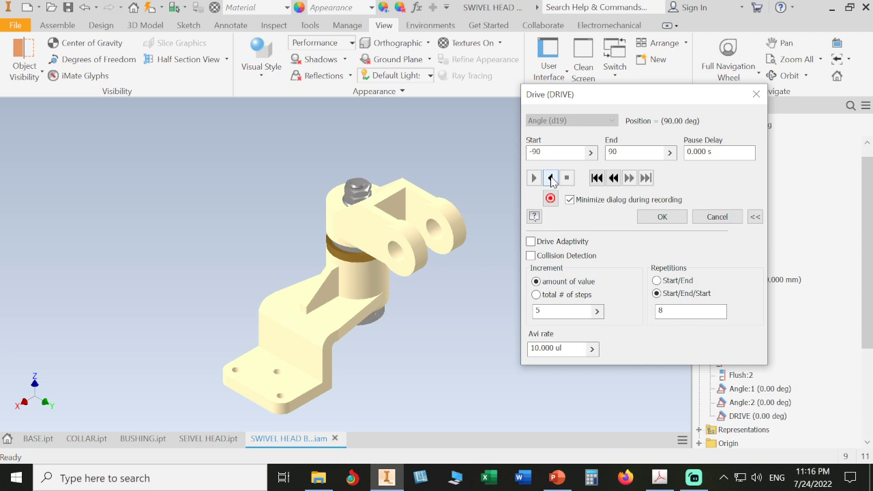
pyautogui.click(551, 178)
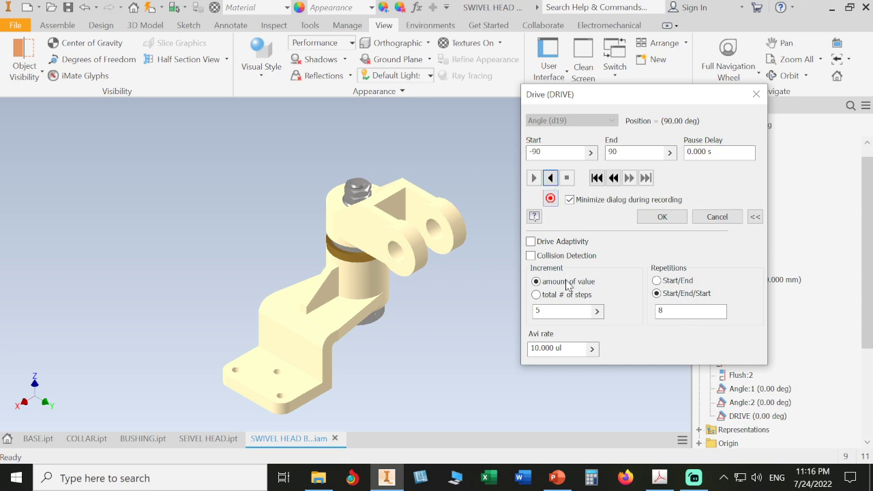
pyautogui.click(661, 218)
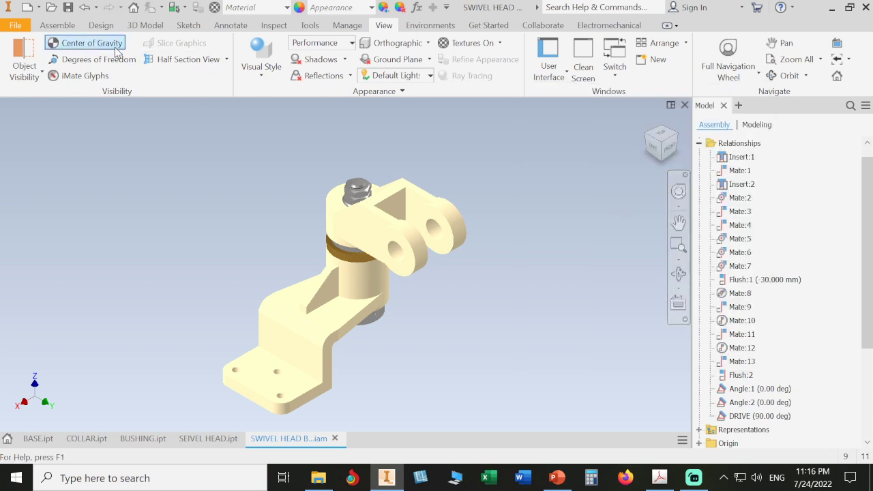
# - Save the assembly, set the DRIVE angle constraint to 0 deg, and save the assembly again
pyautogui.click(68, 7)
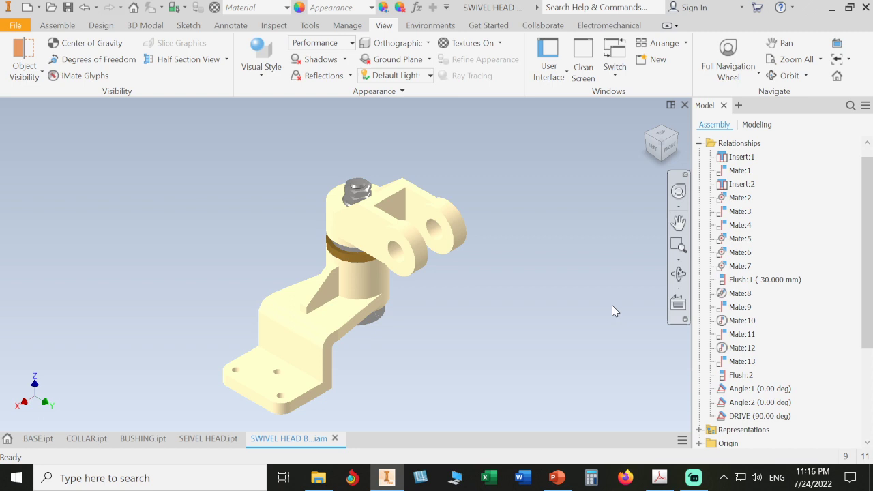
pyautogui.click(783, 421)
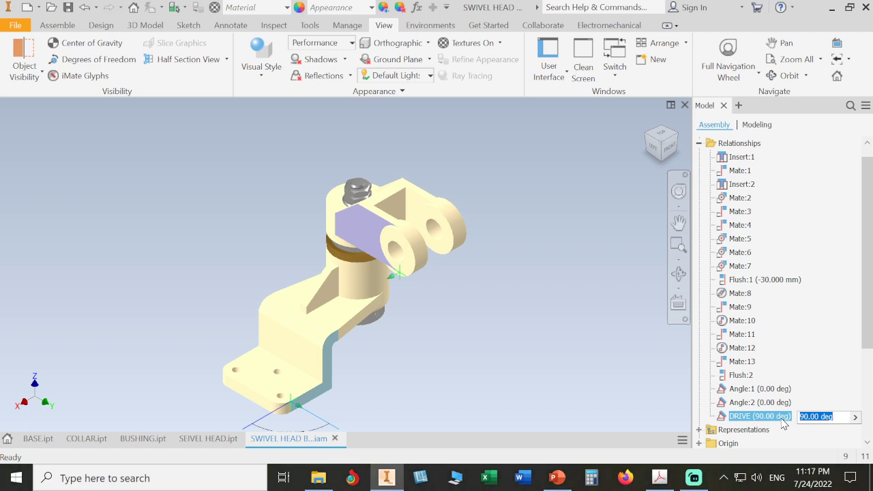
pyautogui.write('0')
pyautogui.press('Return')
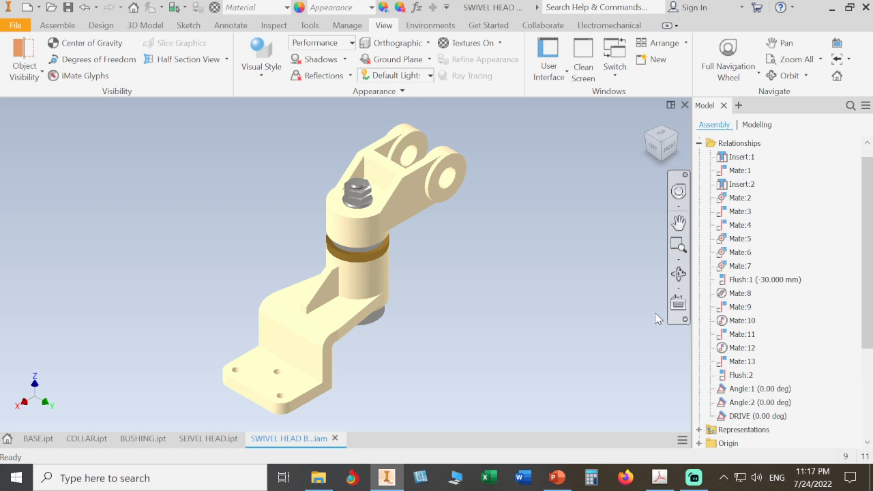
pyautogui.click(69, 14)
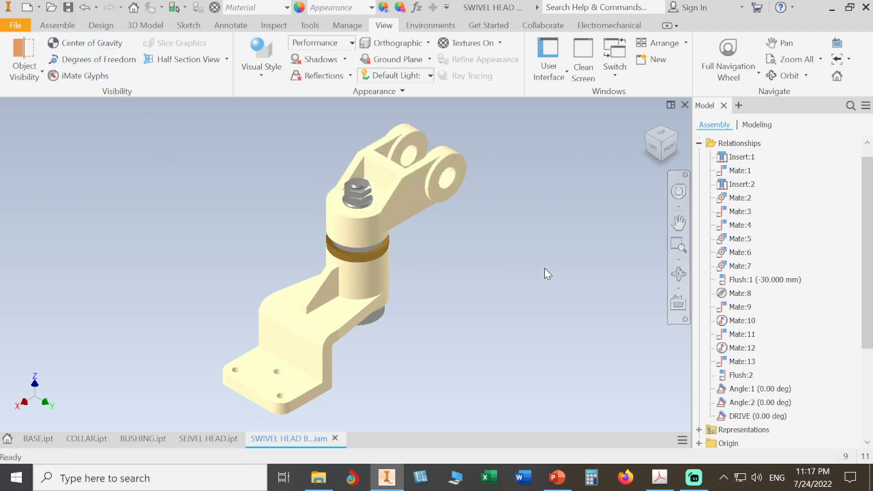